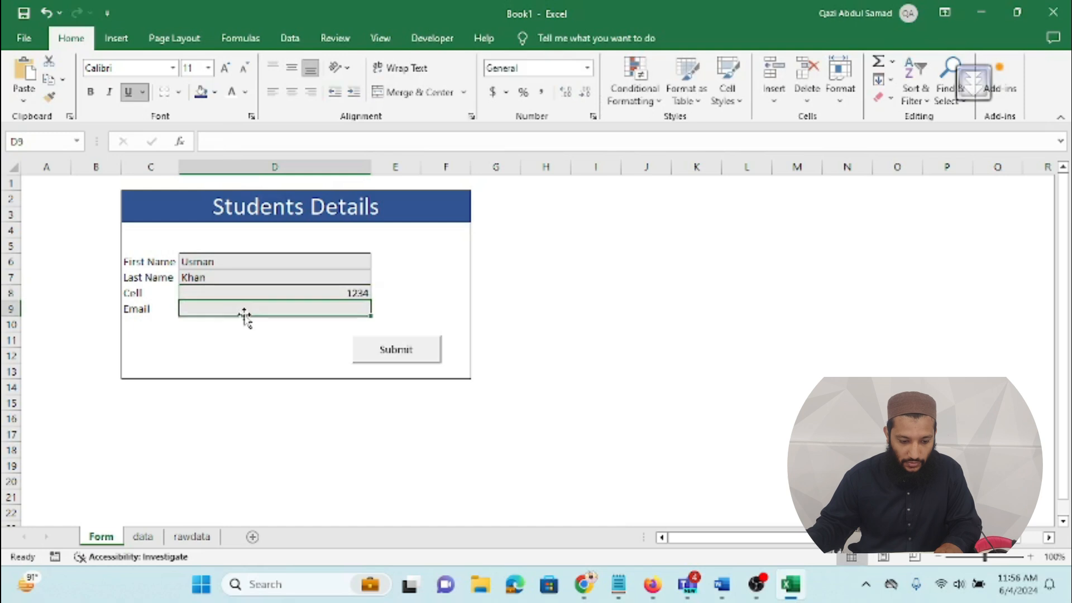
Step: Finish the email field, submit the student entry, and view the entry in the data sheet table
type("A@b.com")
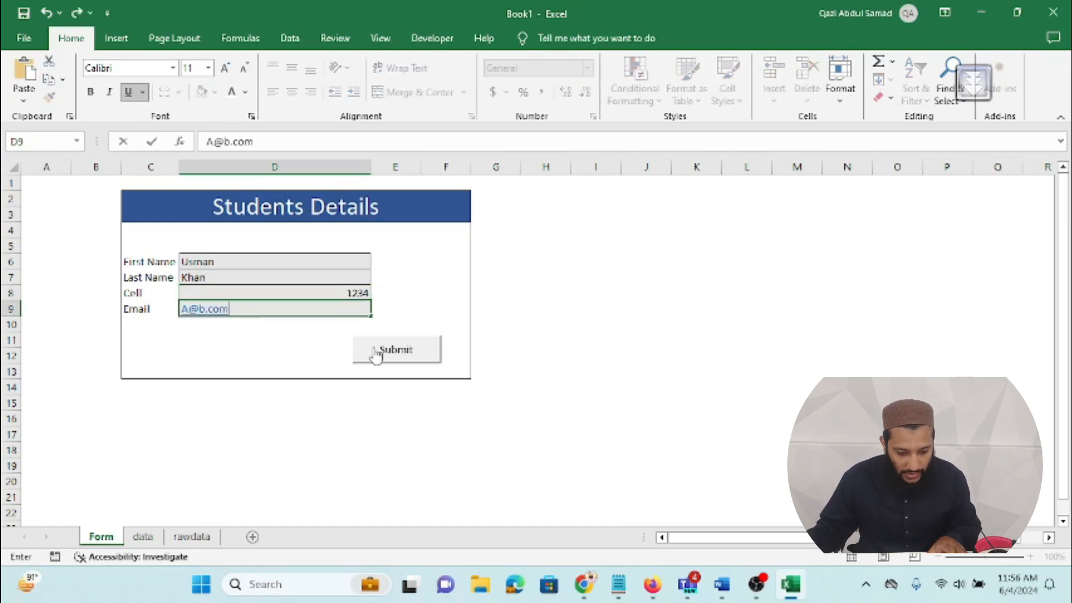
left_click(371, 351)
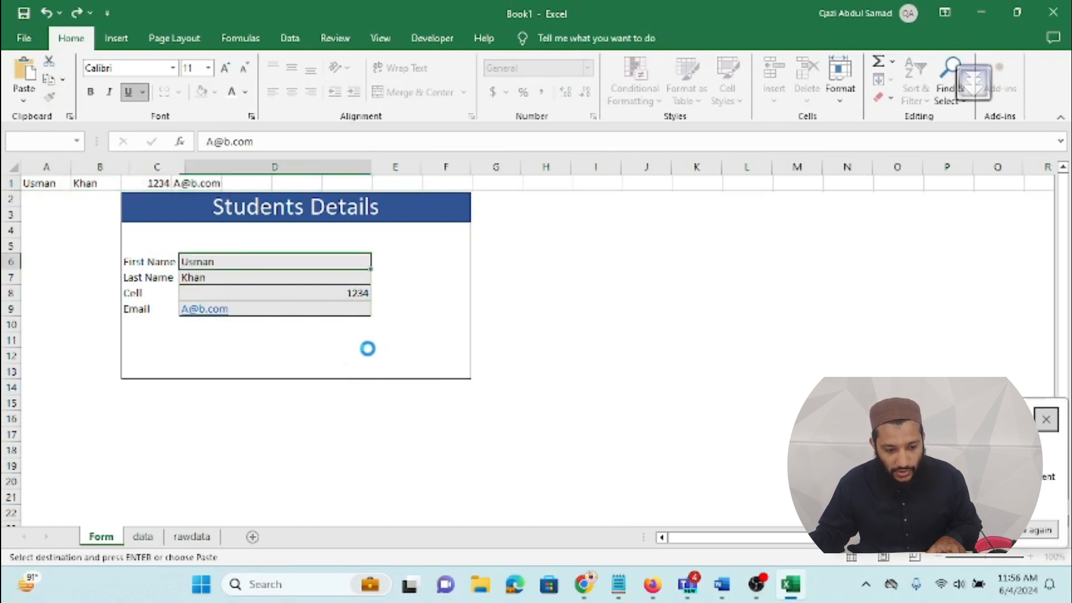
left_click(143, 537)
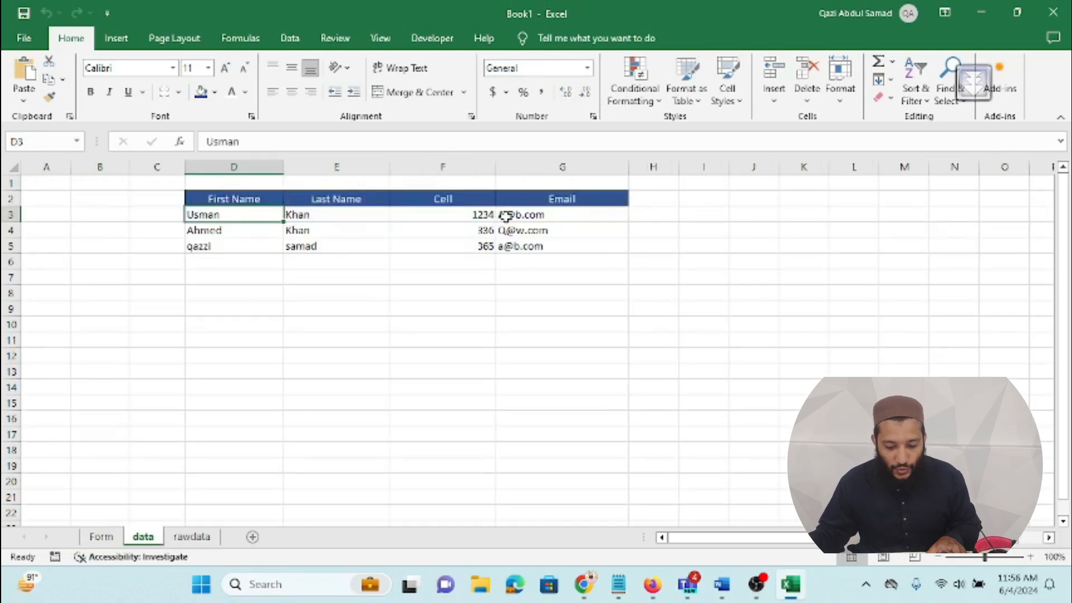
Step: Leave the finished form workbook through the taskbar to reach Excel's start screen
left_click(756, 584)
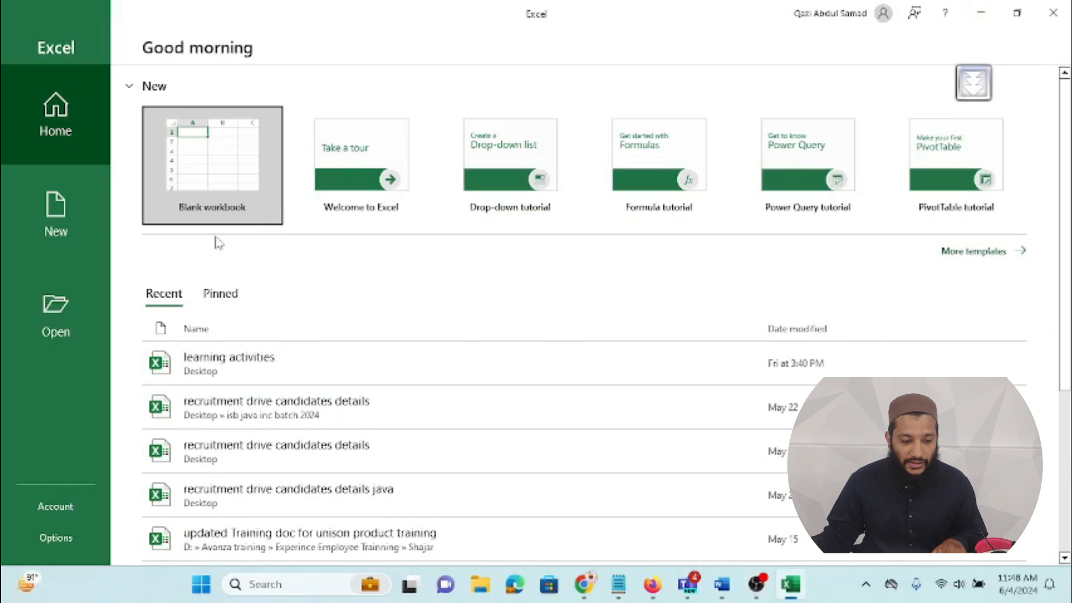
Step: Start a blank workbook, merge C2:F3 and type the title 'Students Details'
left_click(210, 177)
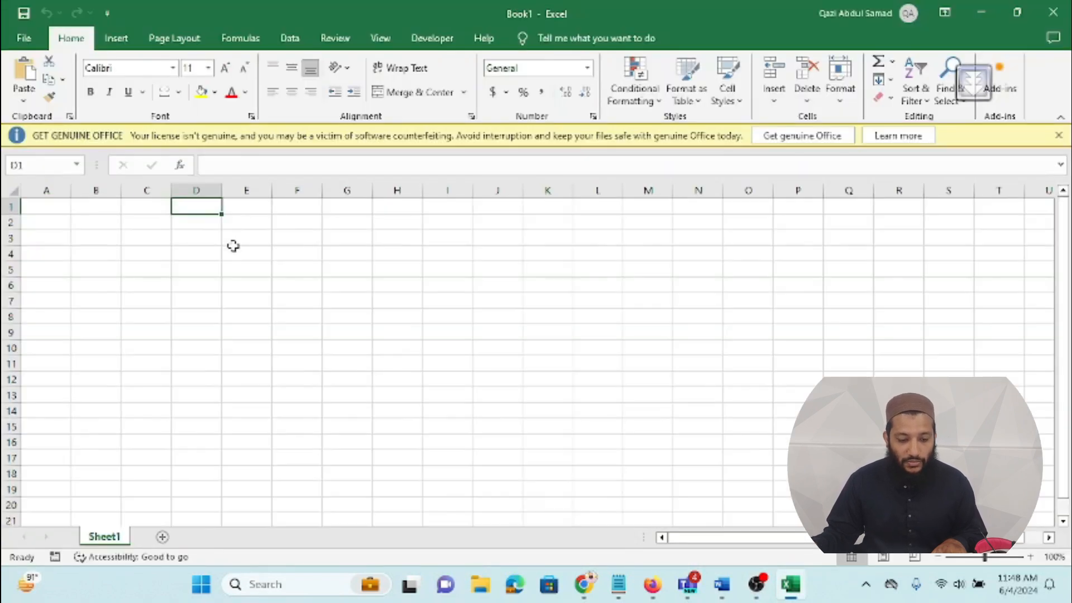
left_click(1058, 137)
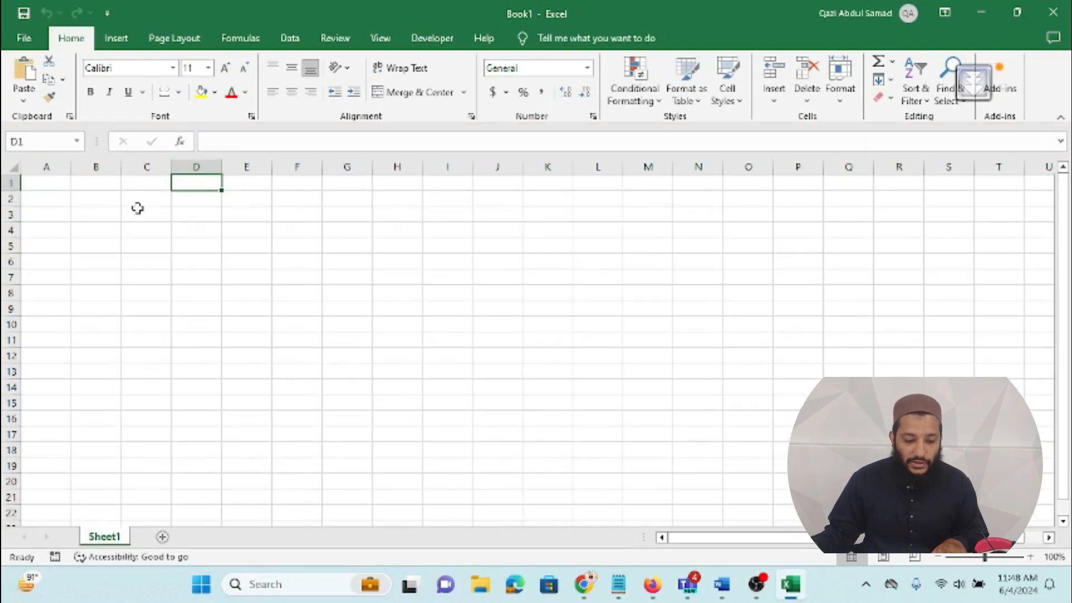
left_click_drag(144, 198, 306, 225)
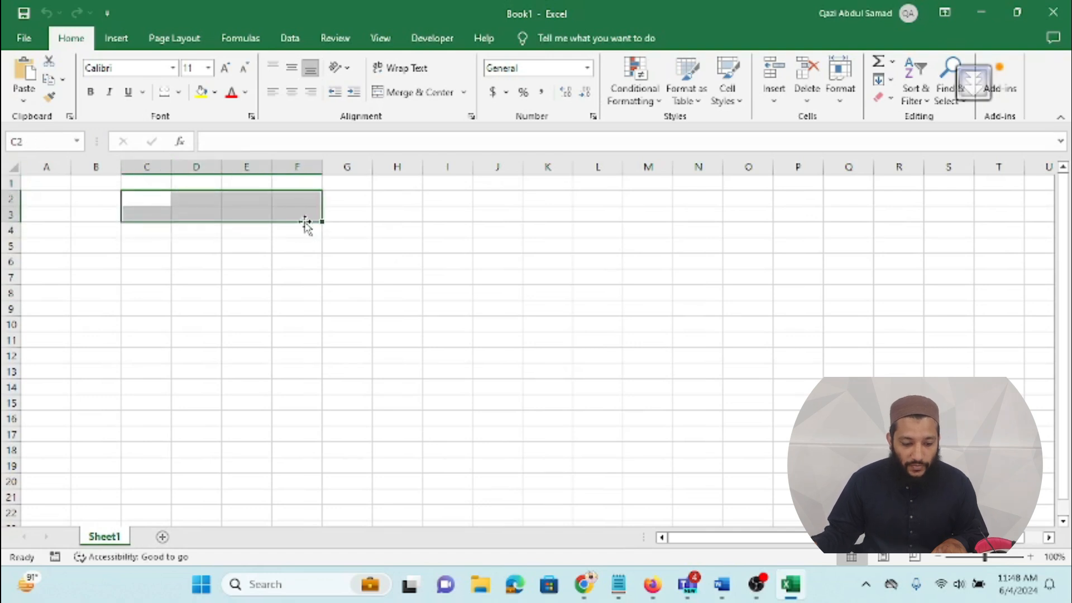
left_click(419, 92)
double_click(222, 211)
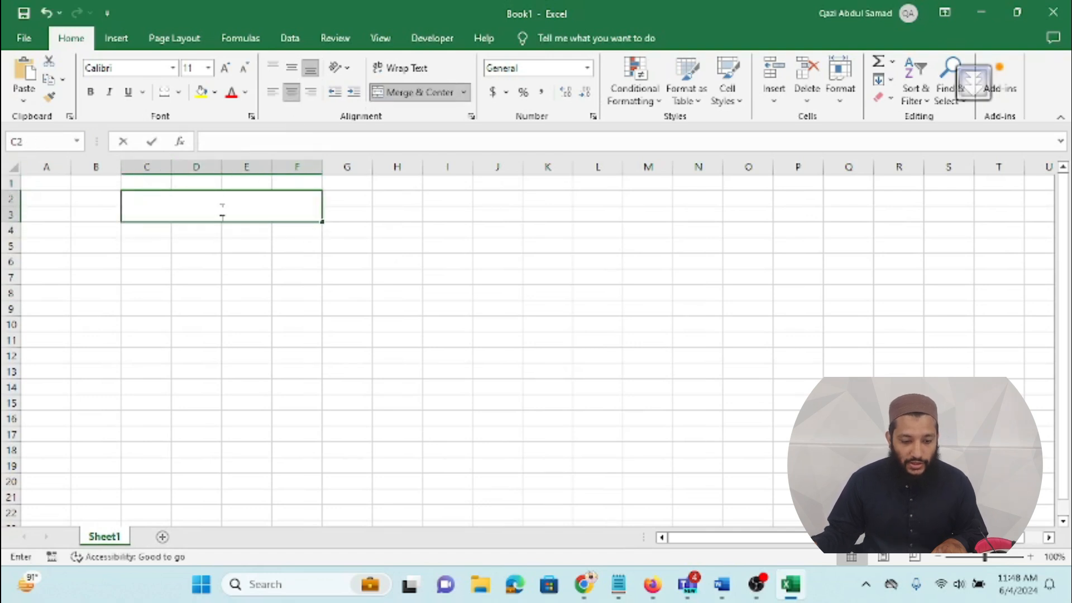
type("Stu")
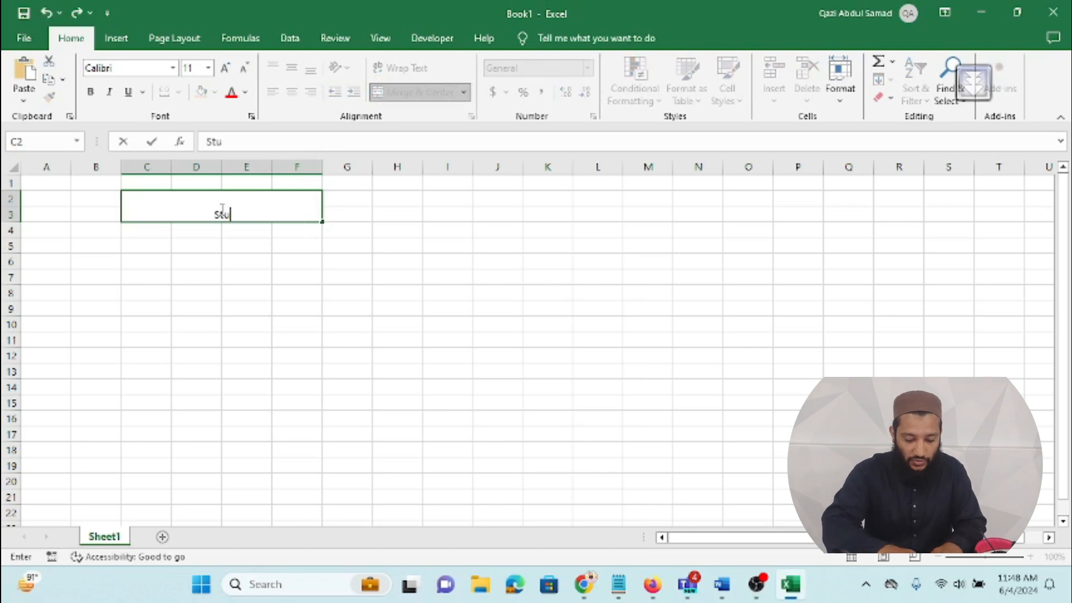
type("dents")
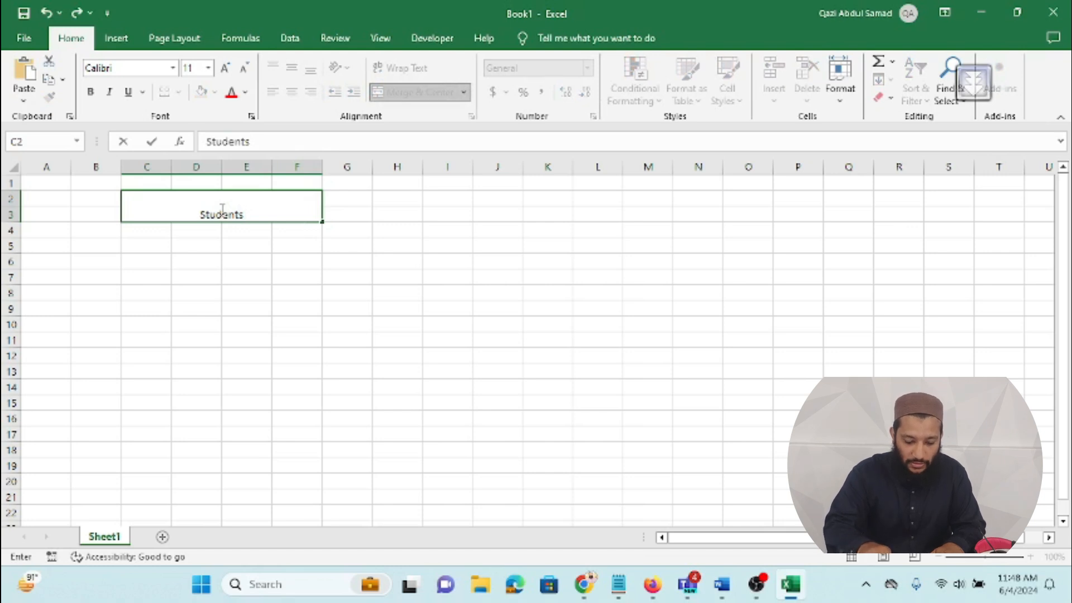
type(" Details")
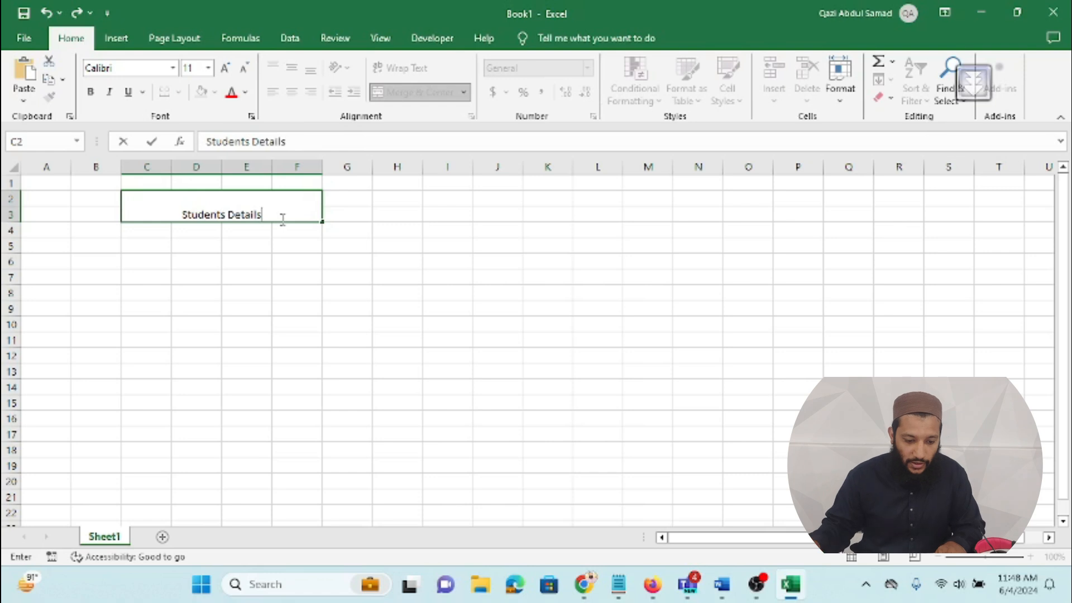
Step: Format the title at font size 24 with blue fill and white text
left_click_drag(263, 215, 181, 215)
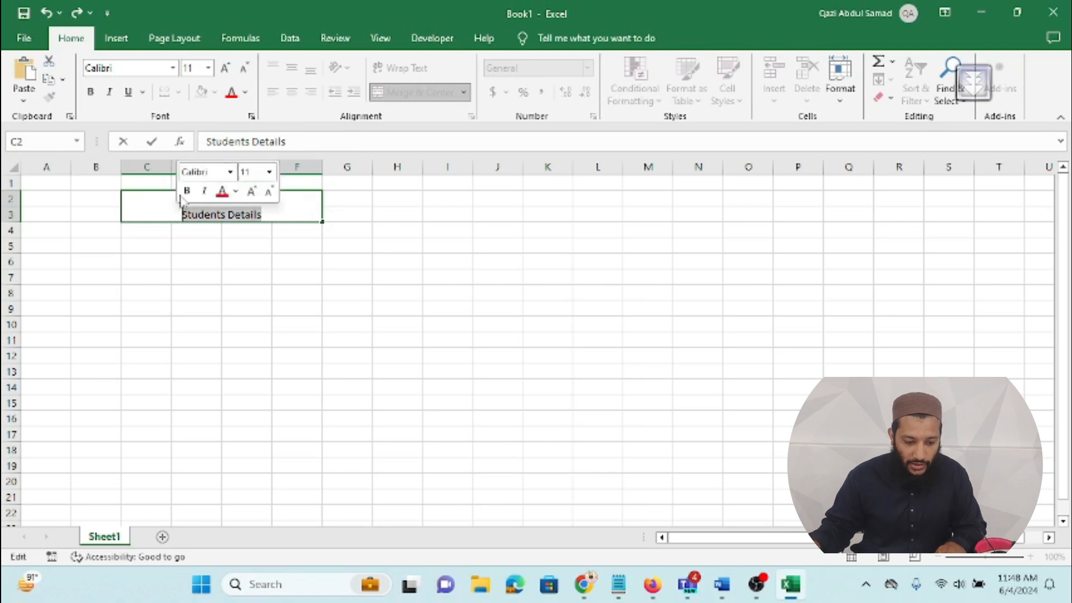
left_click(207, 68)
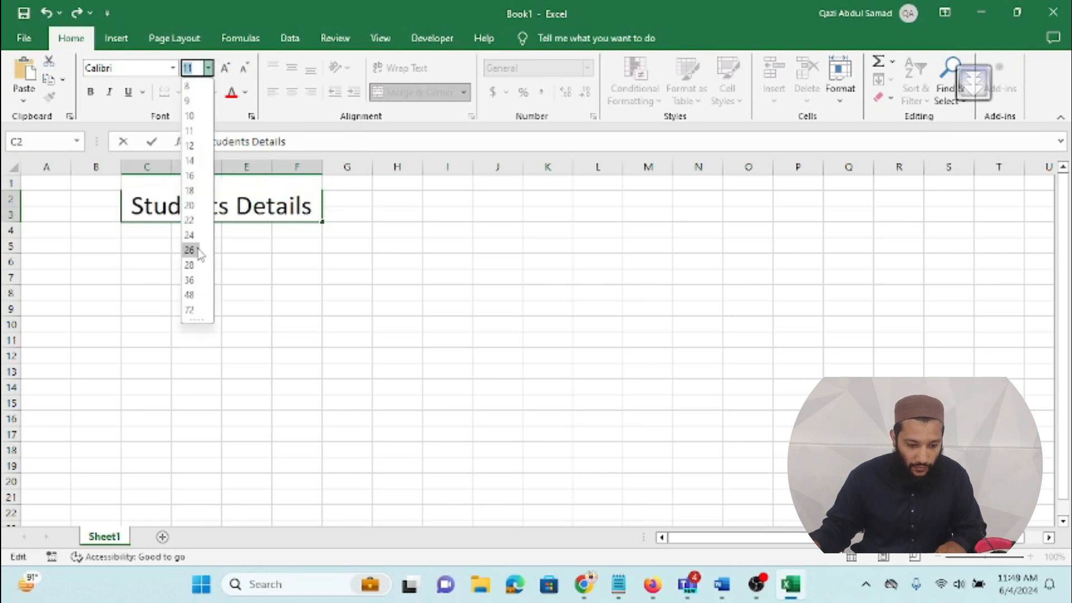
left_click(190, 235)
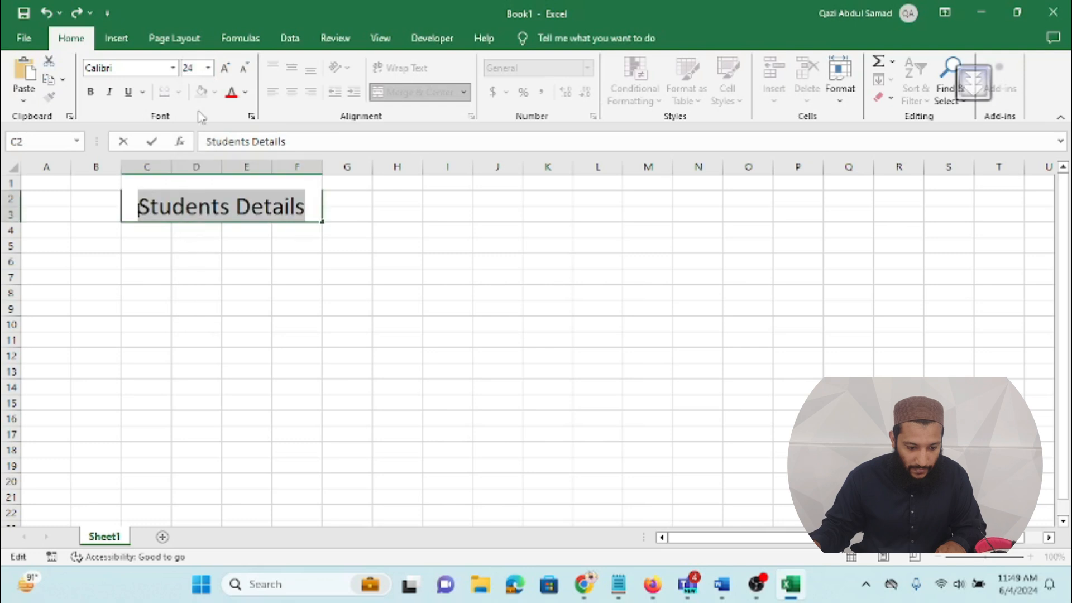
left_click(314, 247)
left_click(306, 204)
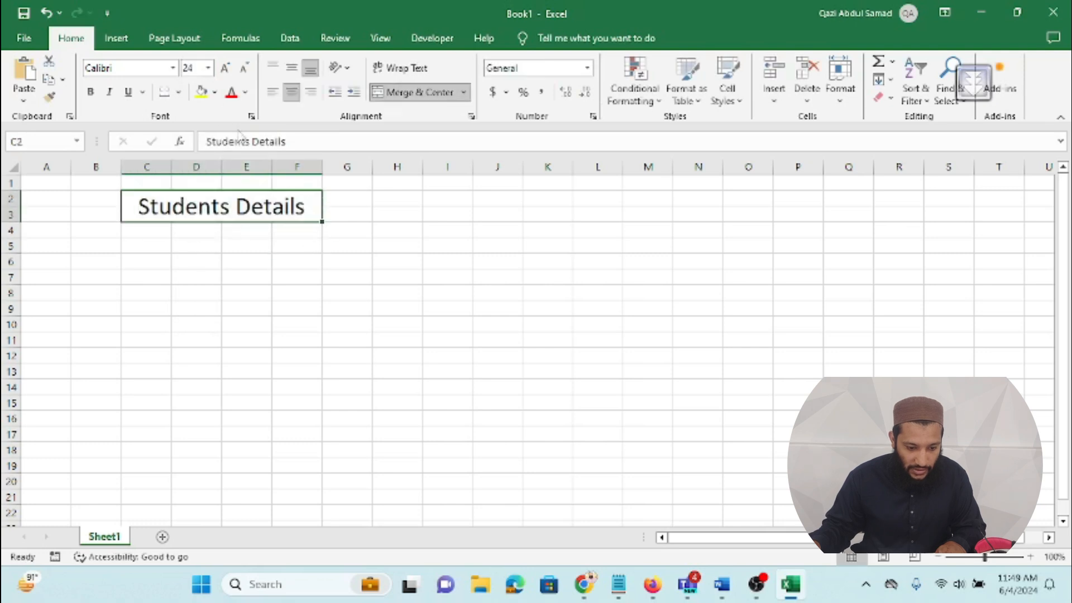
left_click(214, 92)
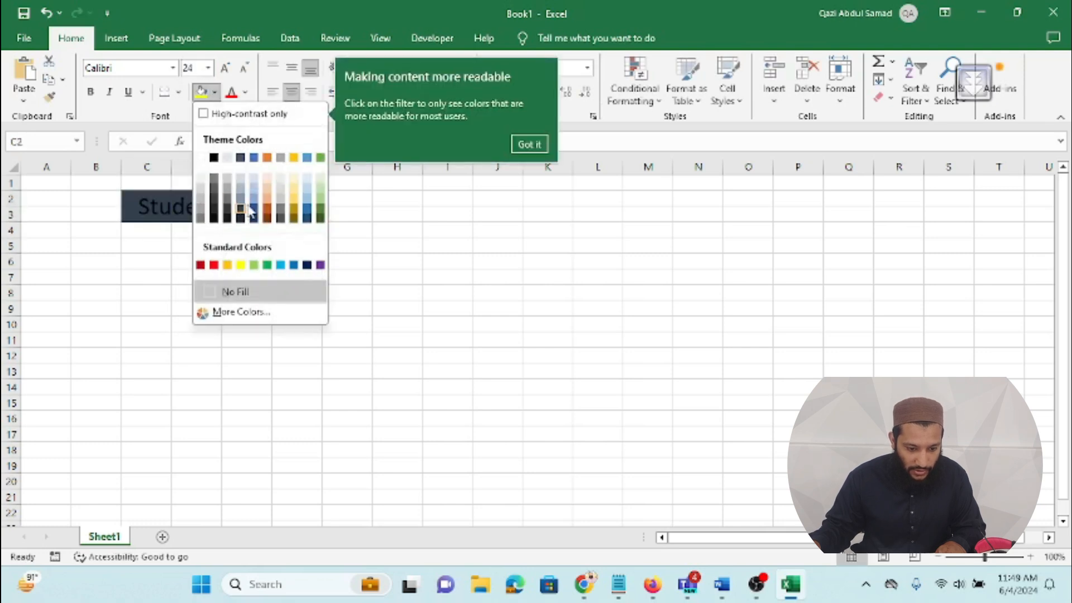
left_click(254, 213)
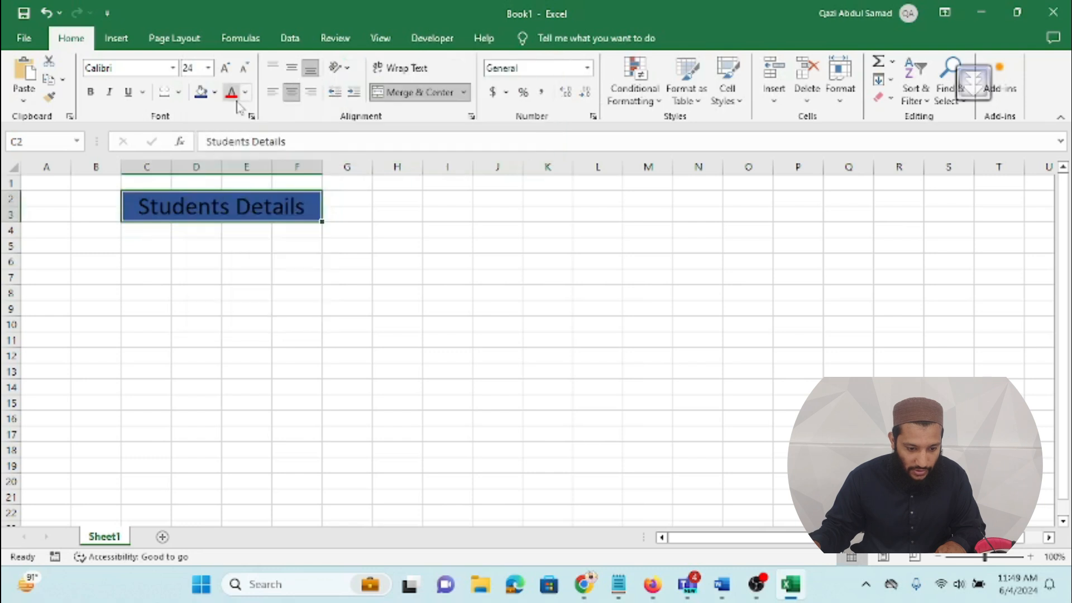
left_click(245, 92)
left_click(257, 181)
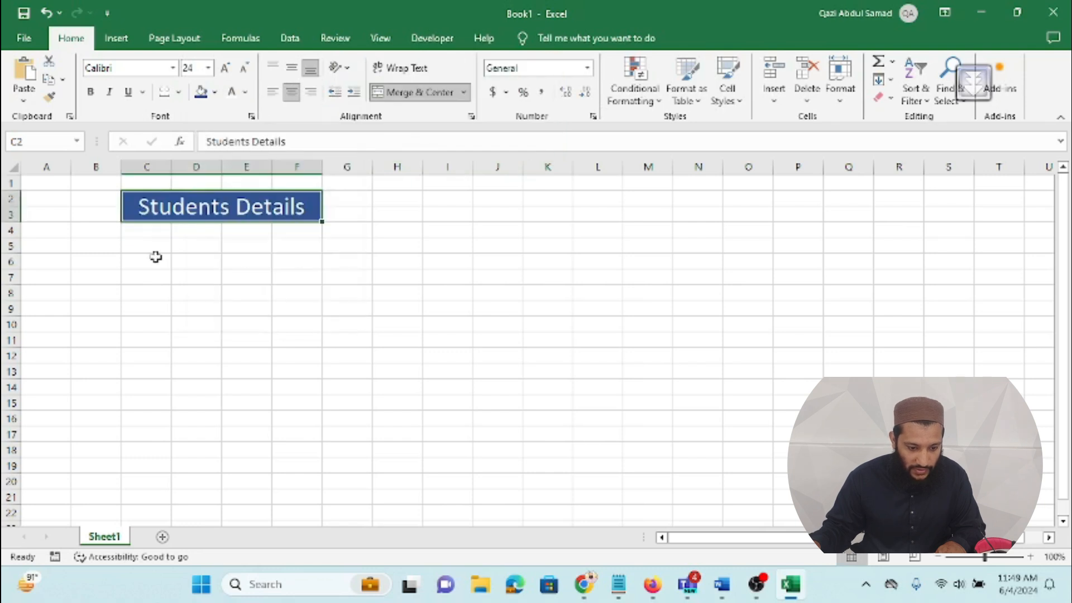
left_click(150, 250)
Step: Type the labels First Name, Last Name, Cell and Email into C6:C9
left_click(145, 260)
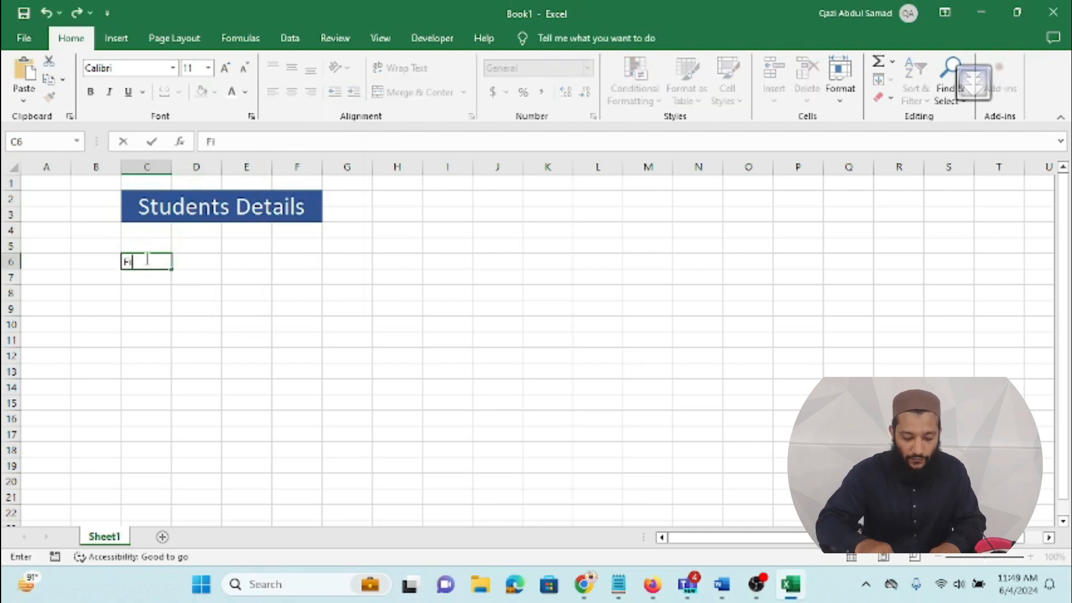
type("irst Name")
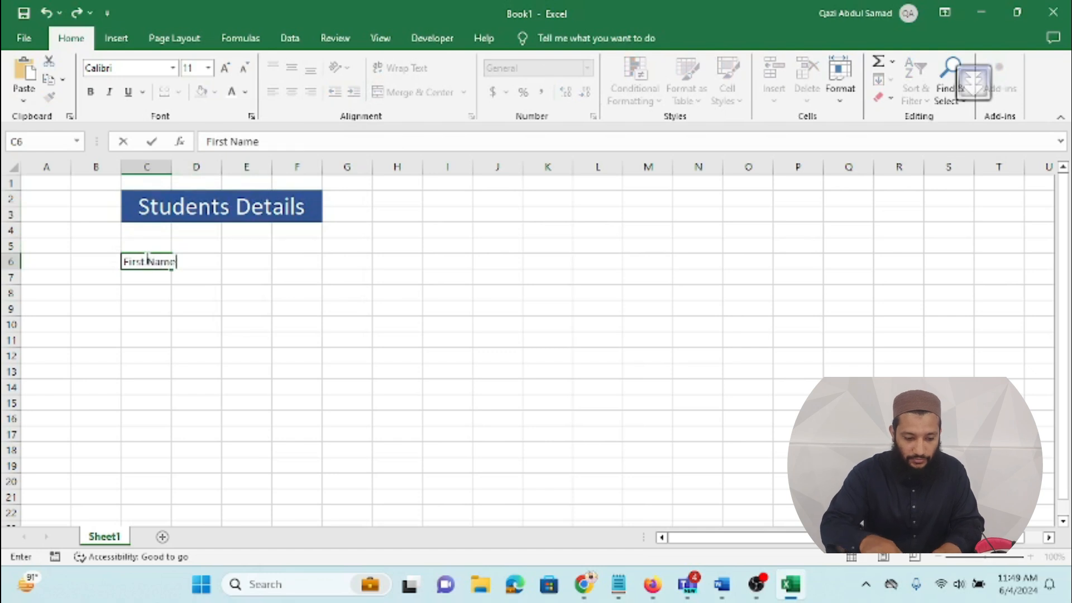
key("Return")
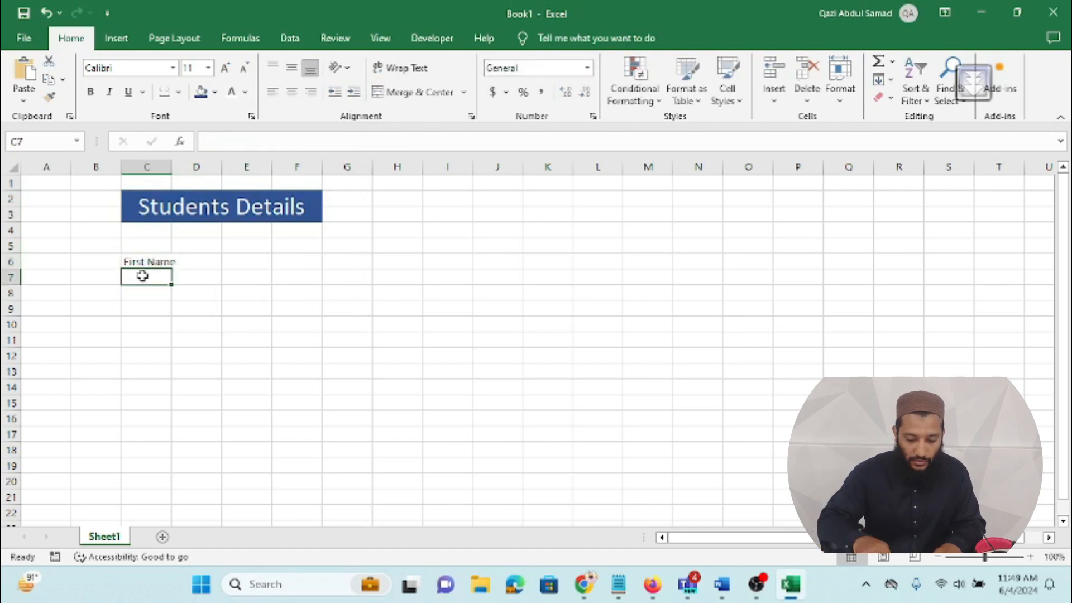
type("Last Name")
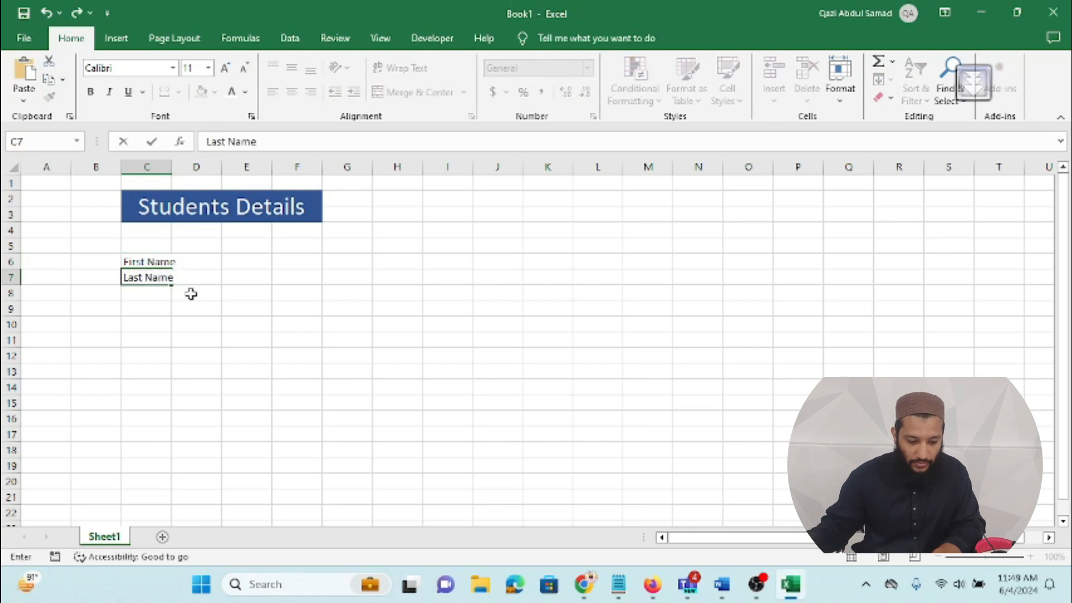
left_click(146, 292)
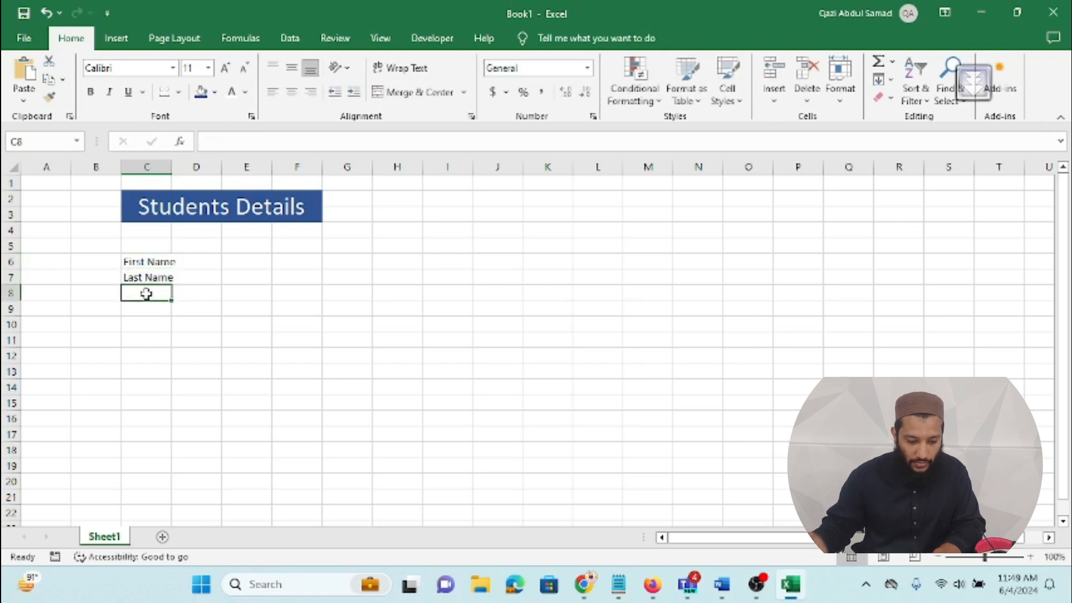
type("Cell")
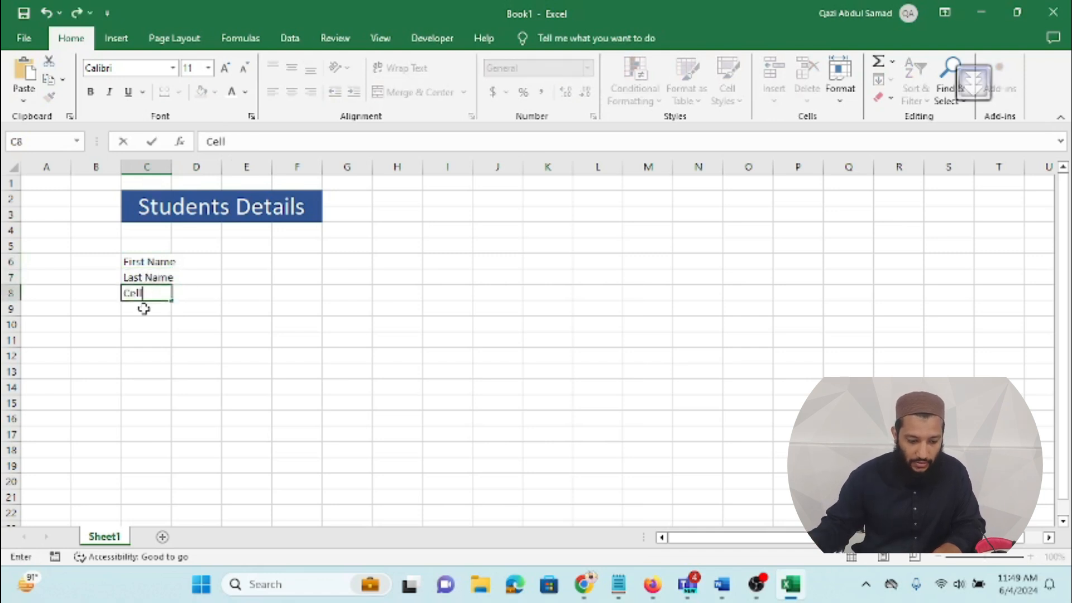
left_click(144, 307)
type("Email")
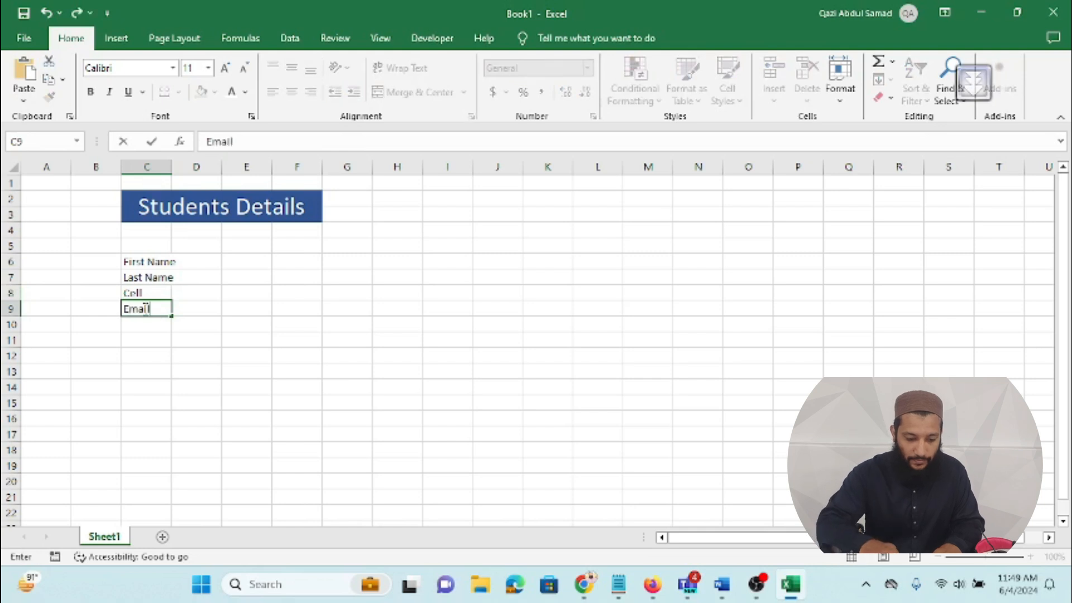
Step: Widen columns C and D to fit the labels and entry fields
left_click(167, 167)
left_click_drag(171, 168, 370, 168)
left_click(249, 262)
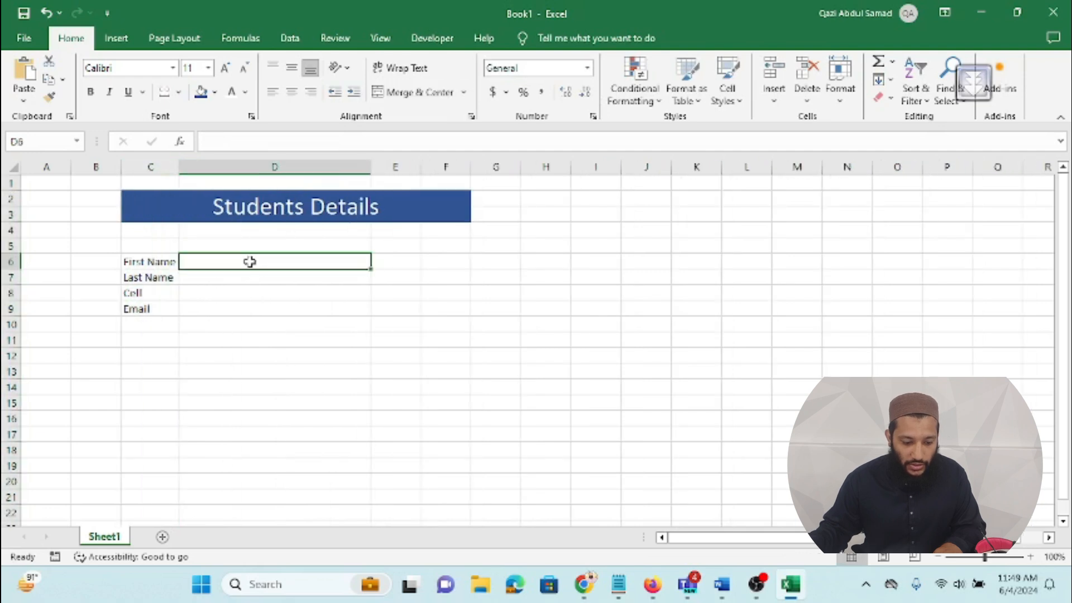
Step: Fill D6 light grey and paste that format into D7, D8 and D9
left_click(216, 94)
left_click(228, 176)
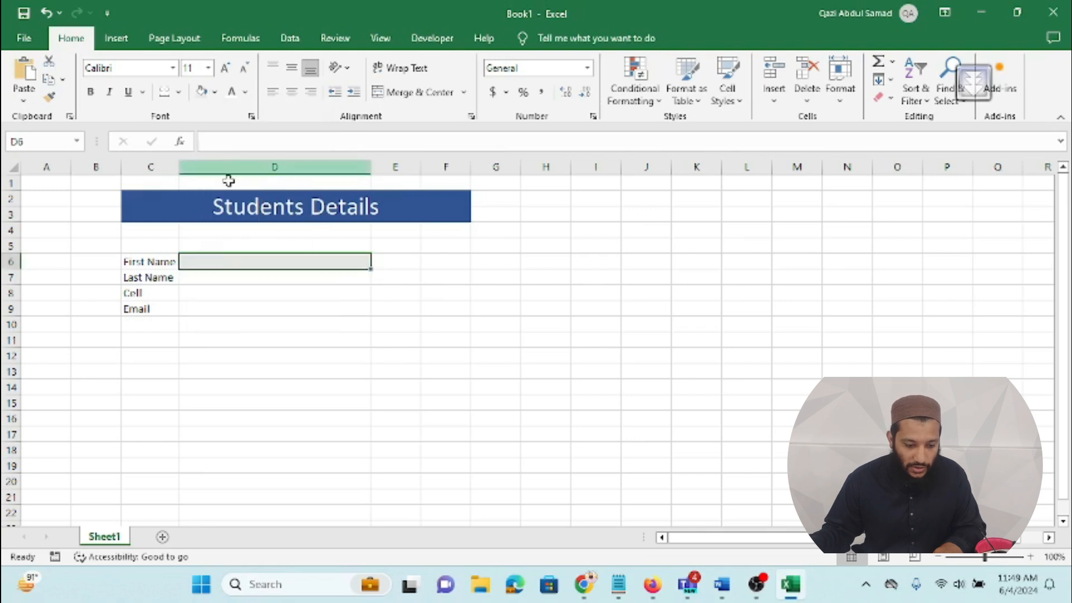
left_click(212, 273)
left_click(216, 261)
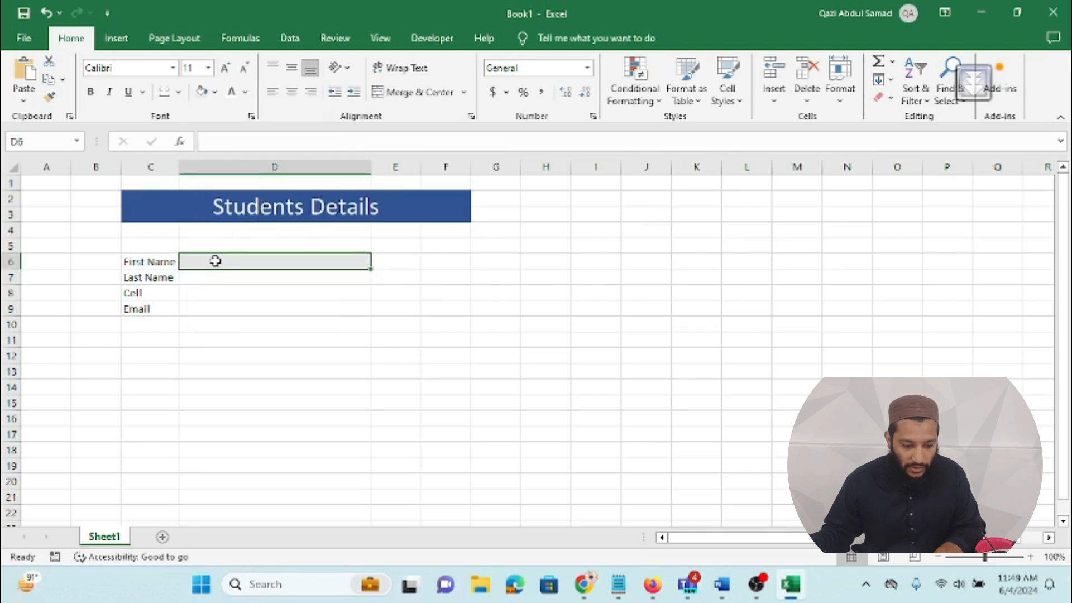
key("ctrl+c")
left_click(215, 277)
key("ctrl+v")
left_click(215, 294)
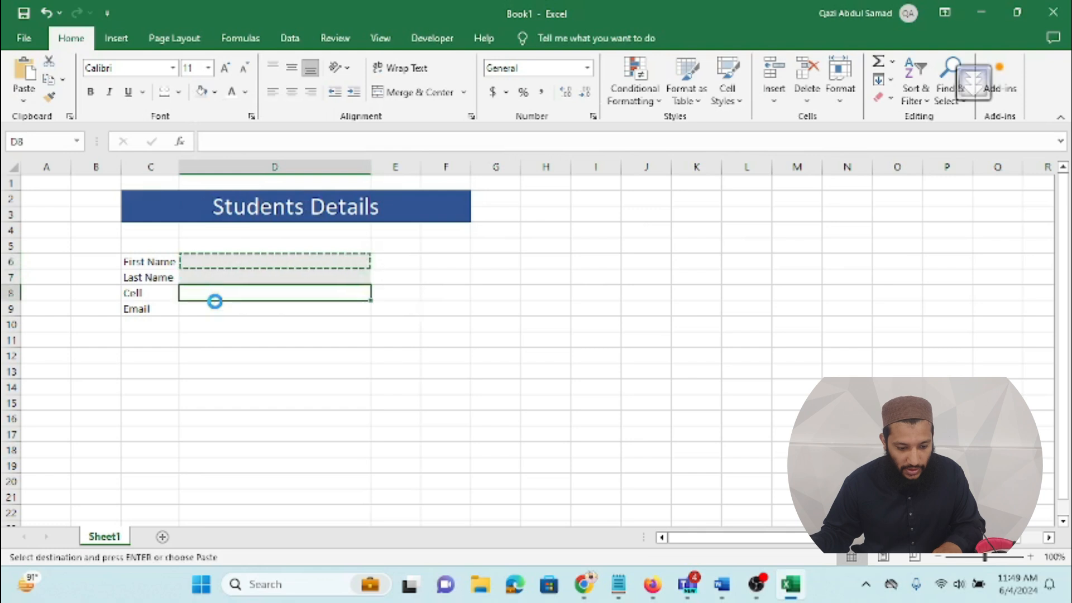
key("ctrl+v")
left_click(215, 310)
key("ctrl+v")
Step: Apply All Borders to the input cells D6:D9
left_click_drag(219, 264, 215, 310)
left_click(179, 92)
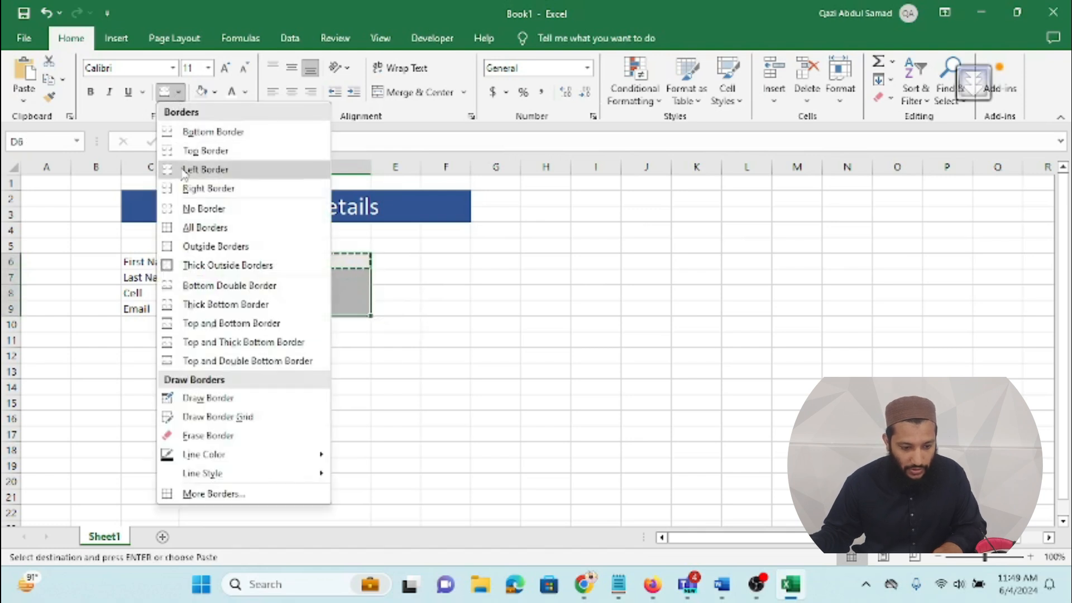
left_click(190, 227)
left_click(172, 342)
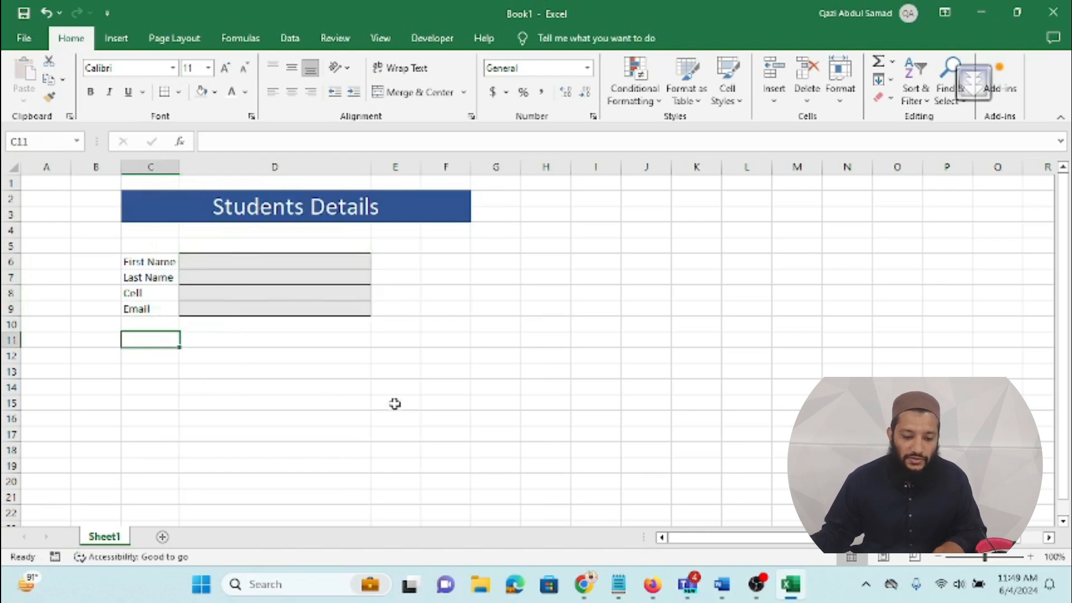
left_click(281, 422)
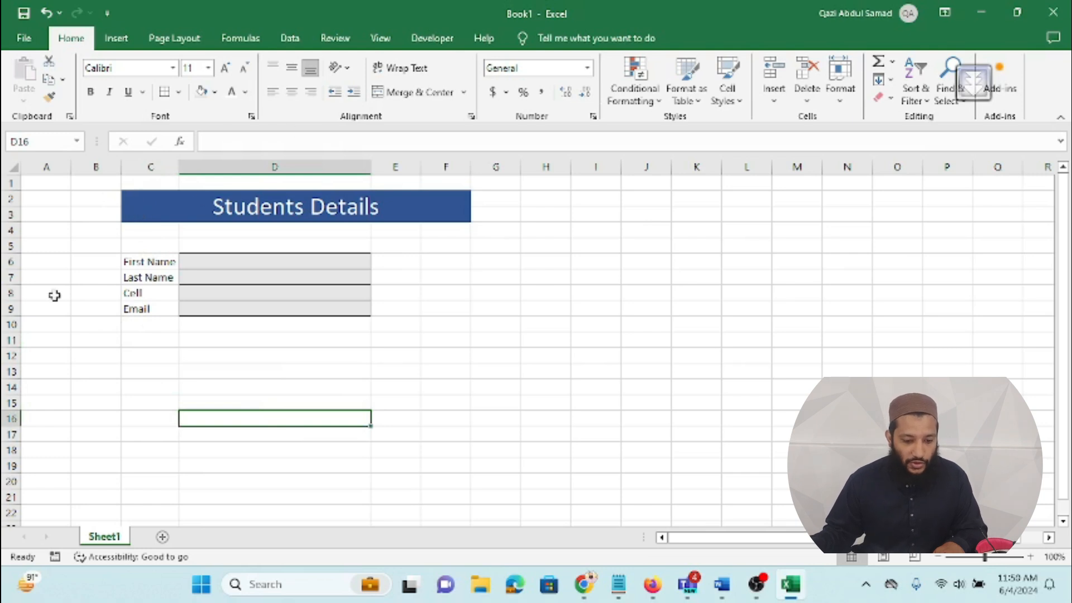
Step: Turn off Gridlines View on the Page Layout tab
left_click(57, 244)
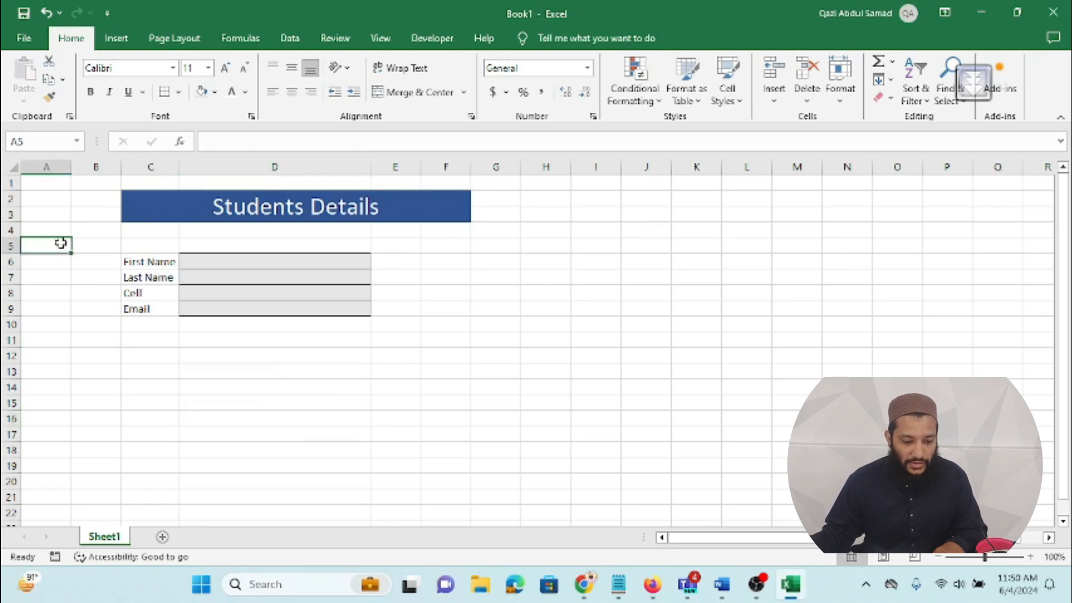
left_click(199, 42)
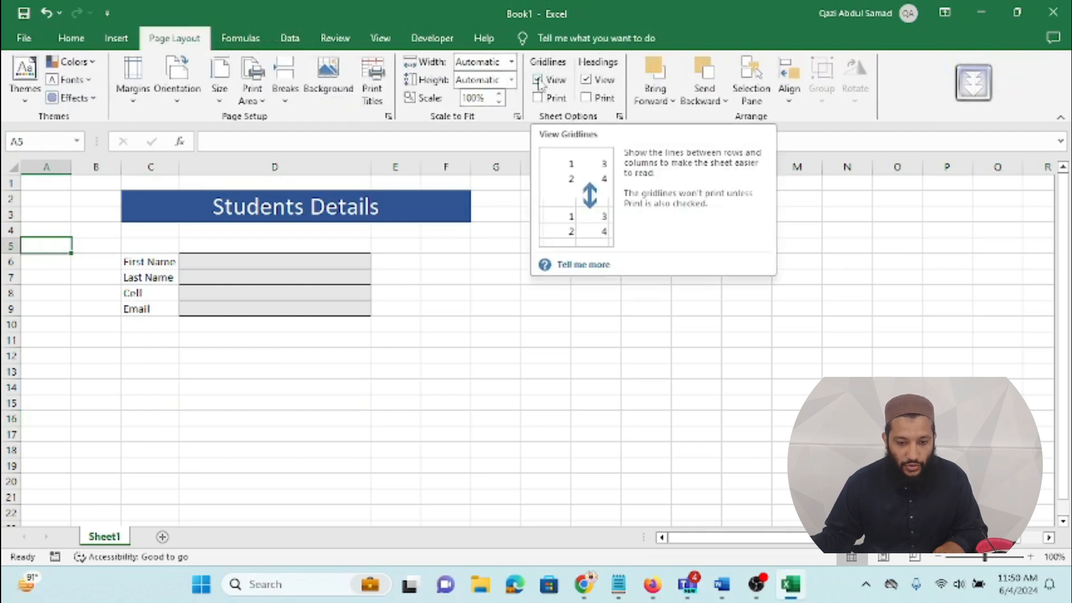
left_click(539, 82)
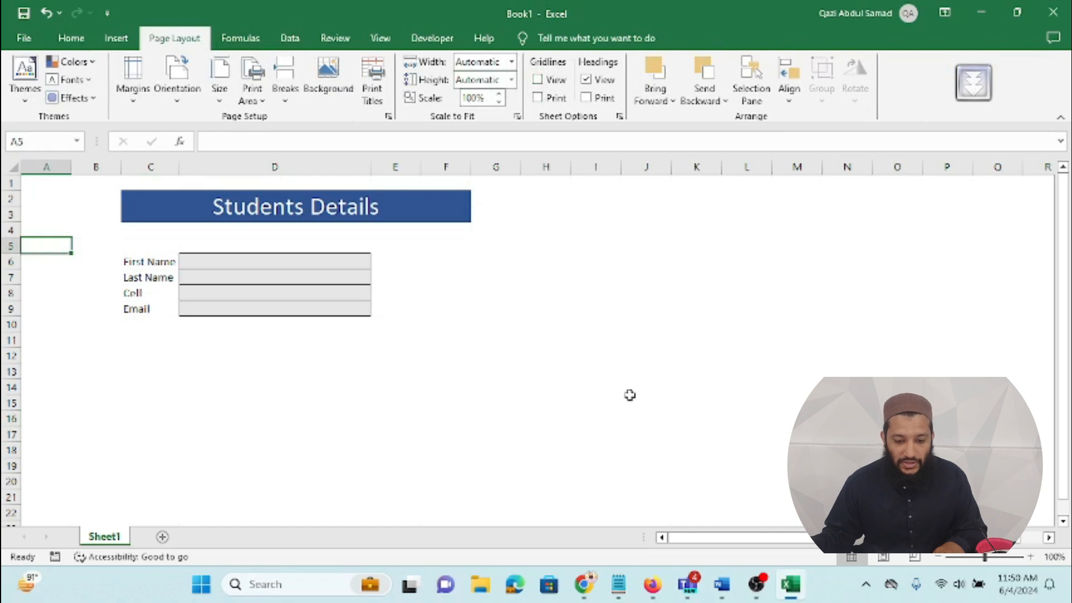
Step: Put an Outside Border around the form area C2:F13
left_click_drag(146, 195, 273, 367)
left_click(71, 38)
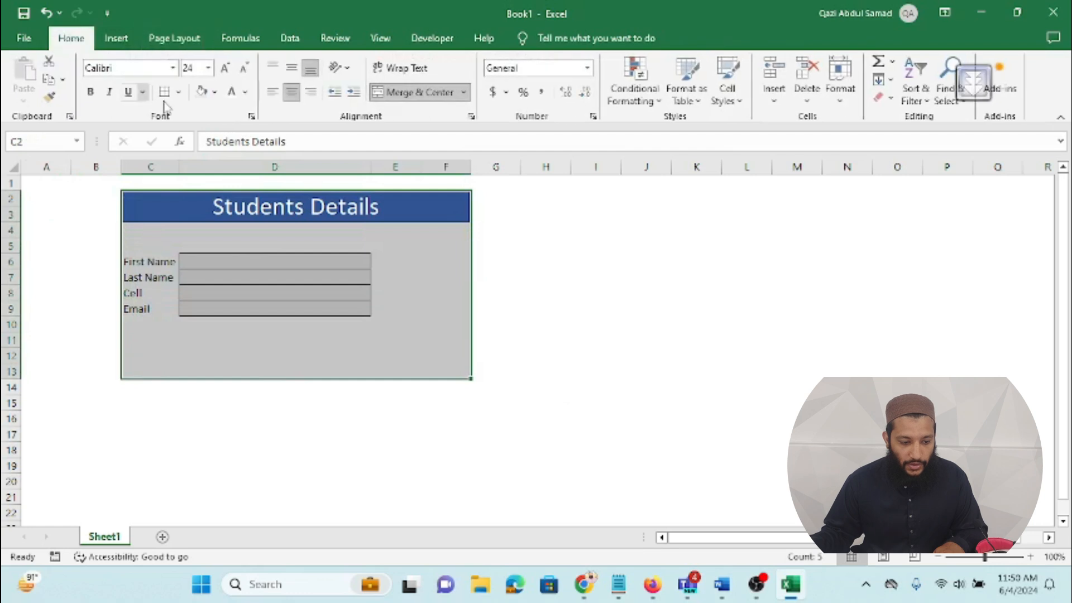
left_click(178, 92)
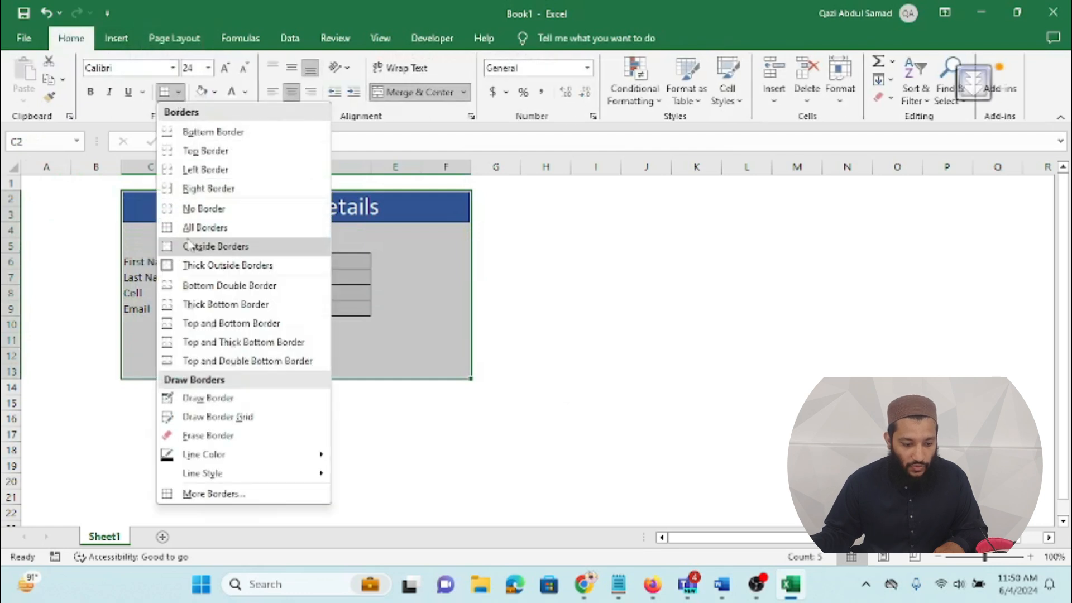
left_click(187, 246)
left_click(251, 452)
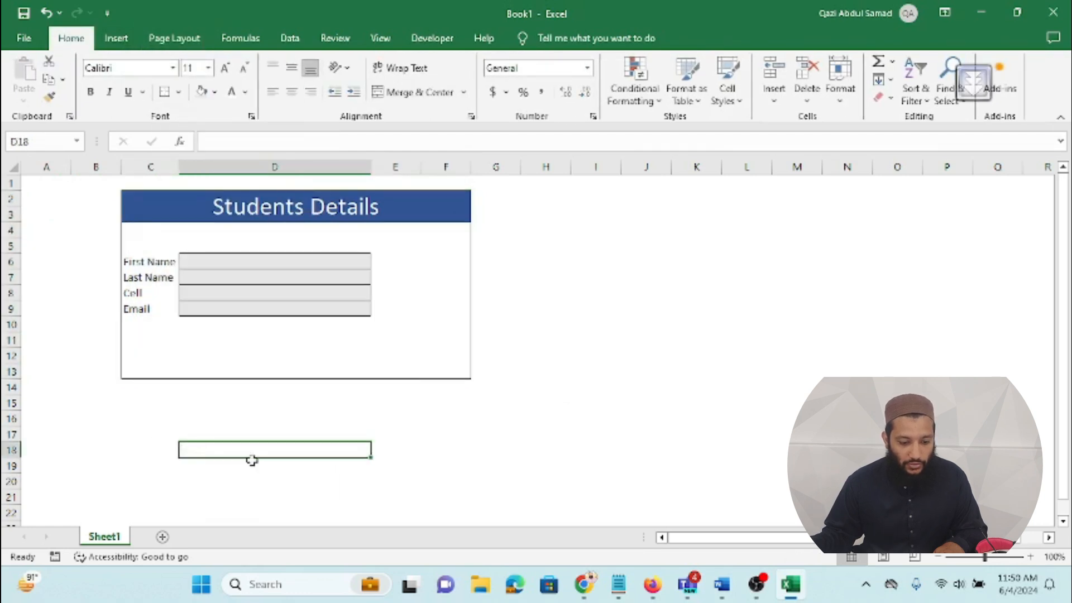
left_click(163, 434)
Step: Copy the four labels from C6:C9 and paste them into C17:C20
left_click_drag(158, 259, 150, 304)
key("ctrl+c")
left_click(148, 433)
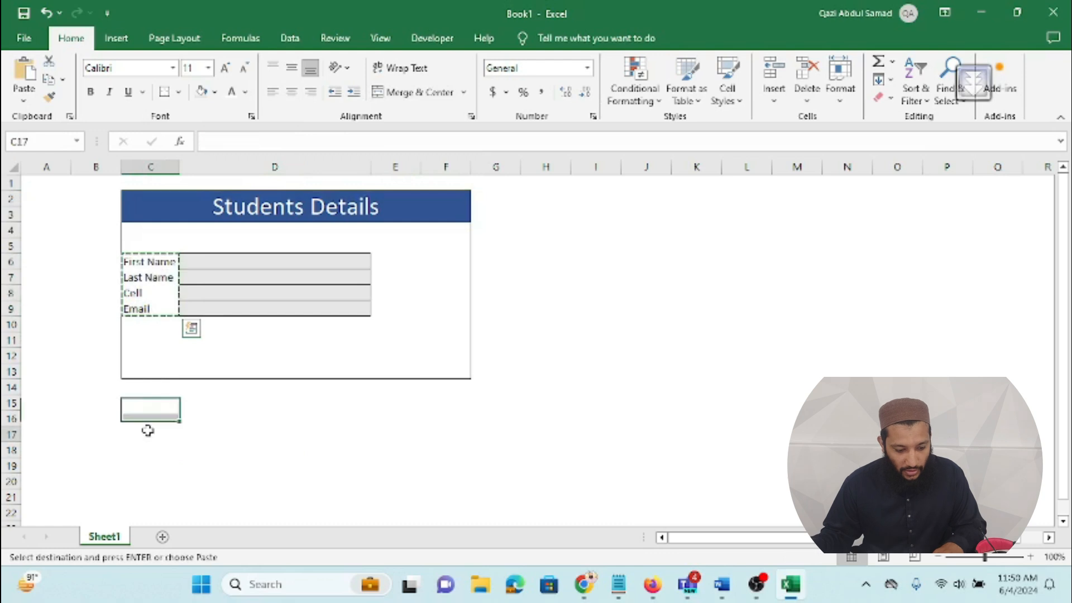
key("ctrl+v")
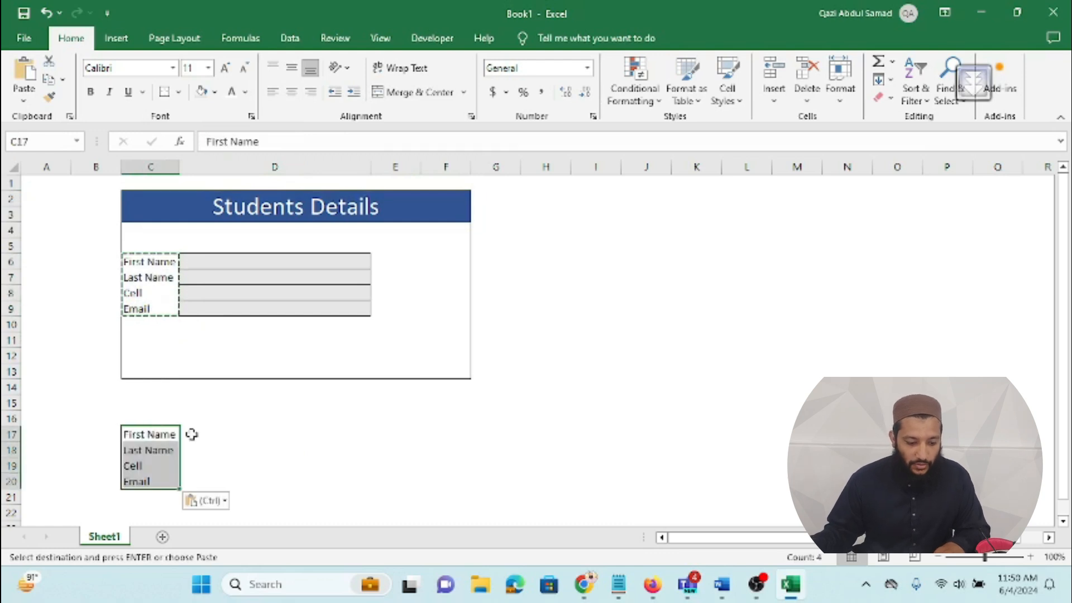
left_click(191, 436)
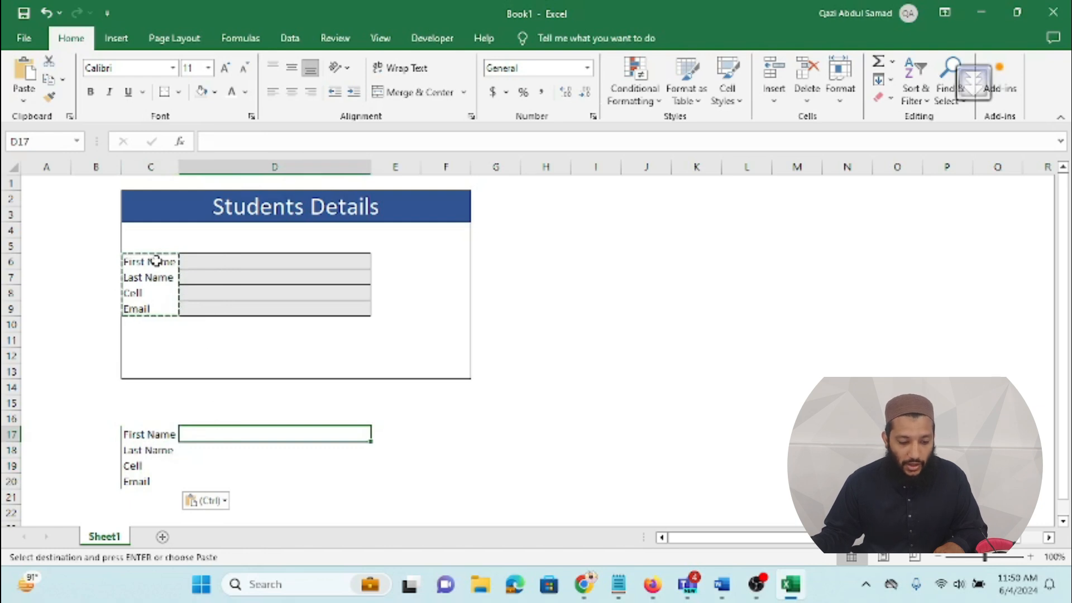
Step: Enter formulas =D6, =D7, =D8 and =D9 in D17 through D20
left_click(201, 261)
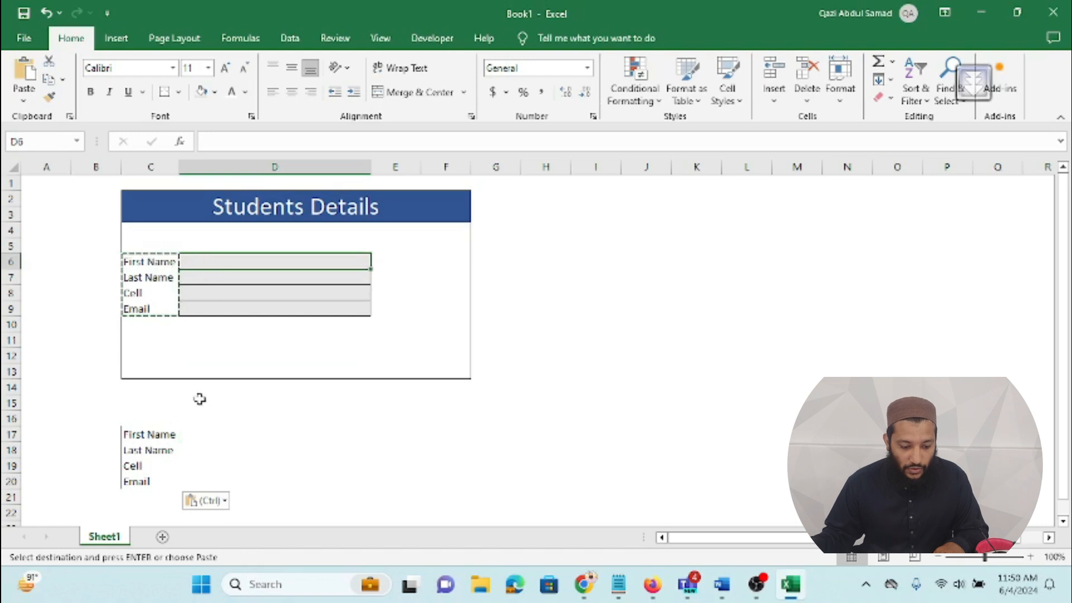
left_click(199, 434)
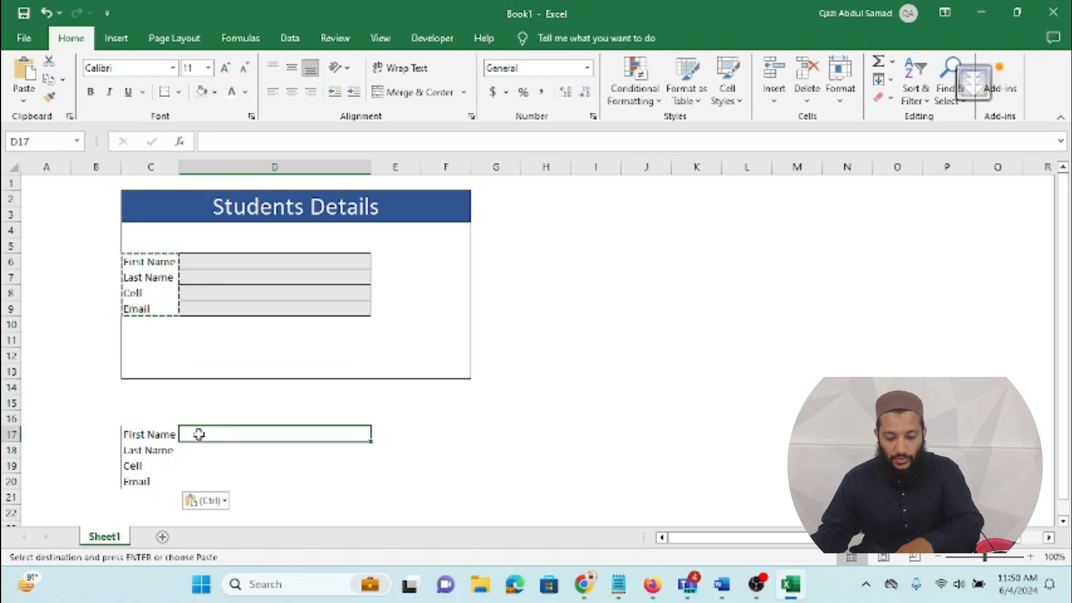
type("=")
left_click(216, 261)
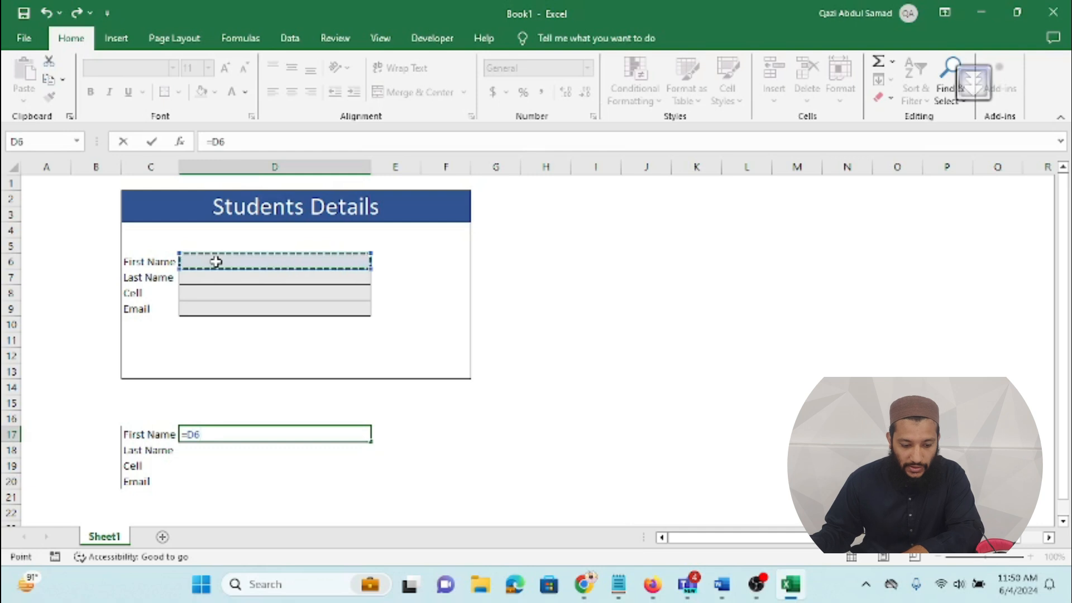
key("Return")
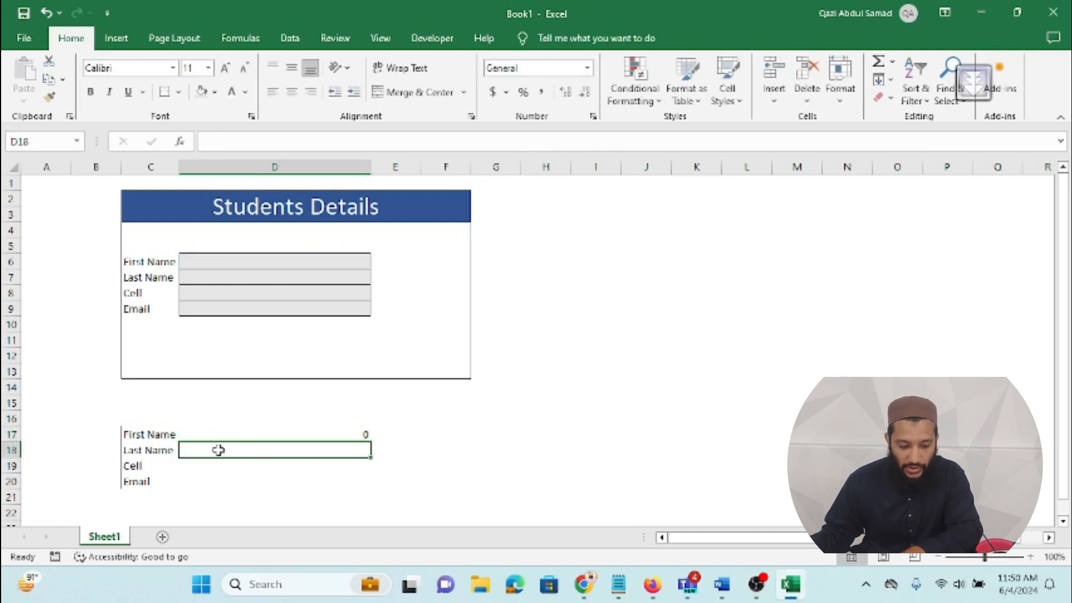
type("=")
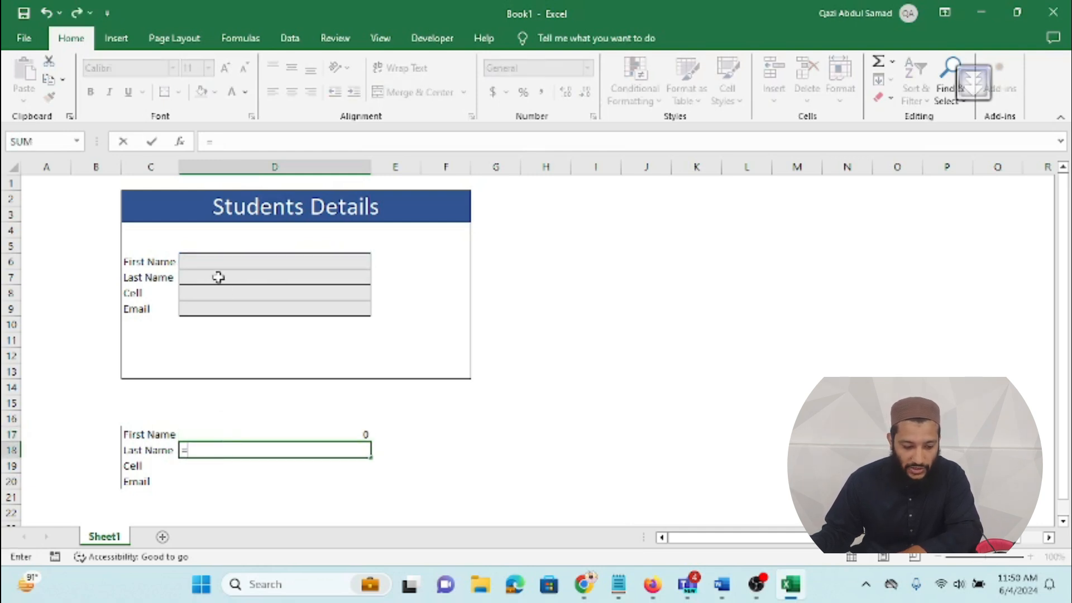
left_click(218, 276)
key("Return")
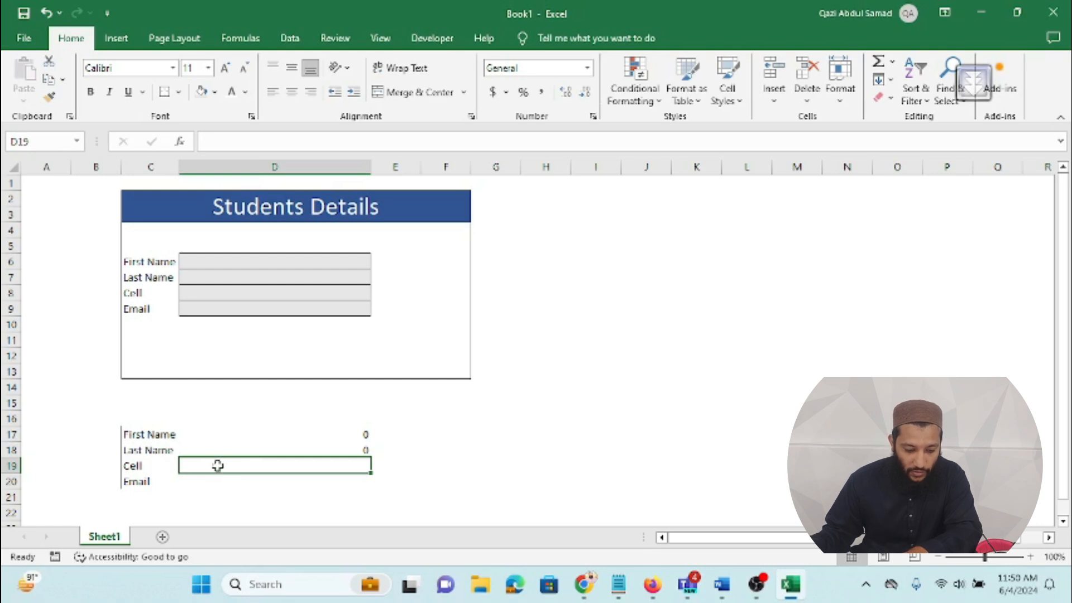
type("=")
left_click(230, 290)
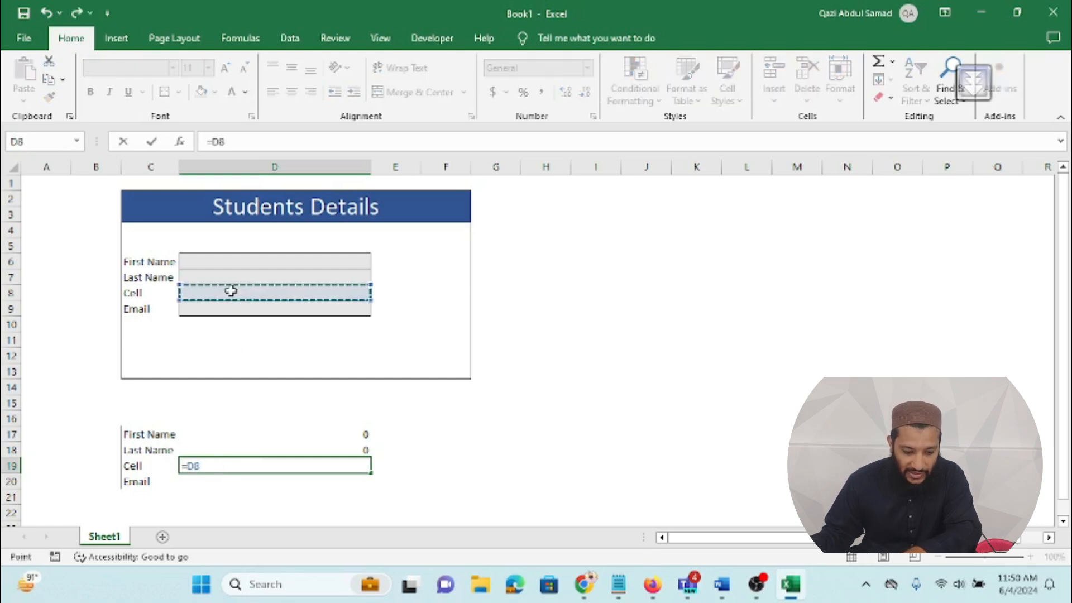
key("Return")
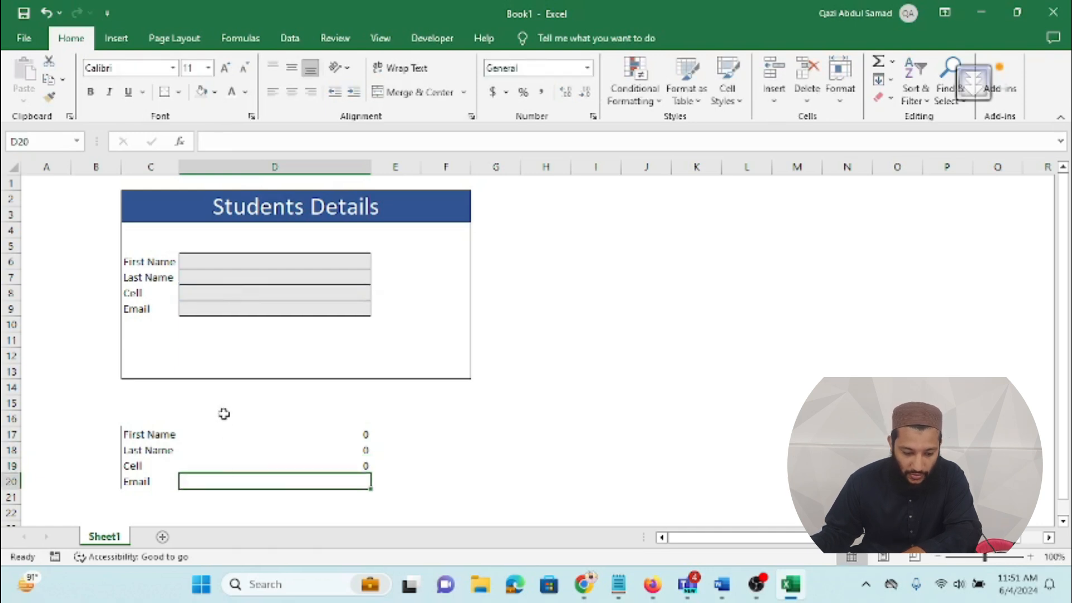
type("=")
left_click(243, 307)
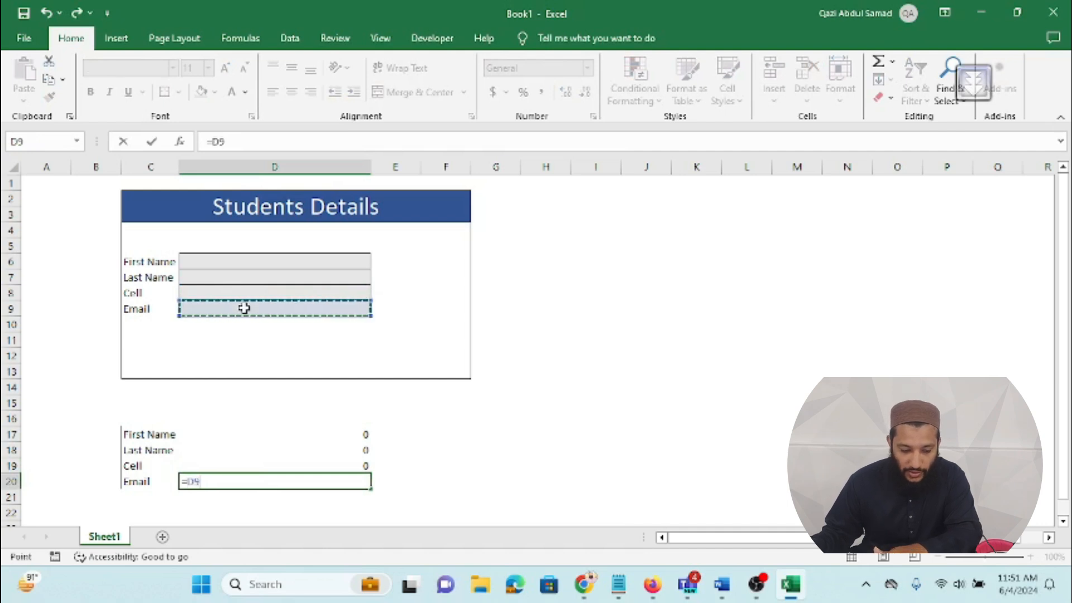
key("Return")
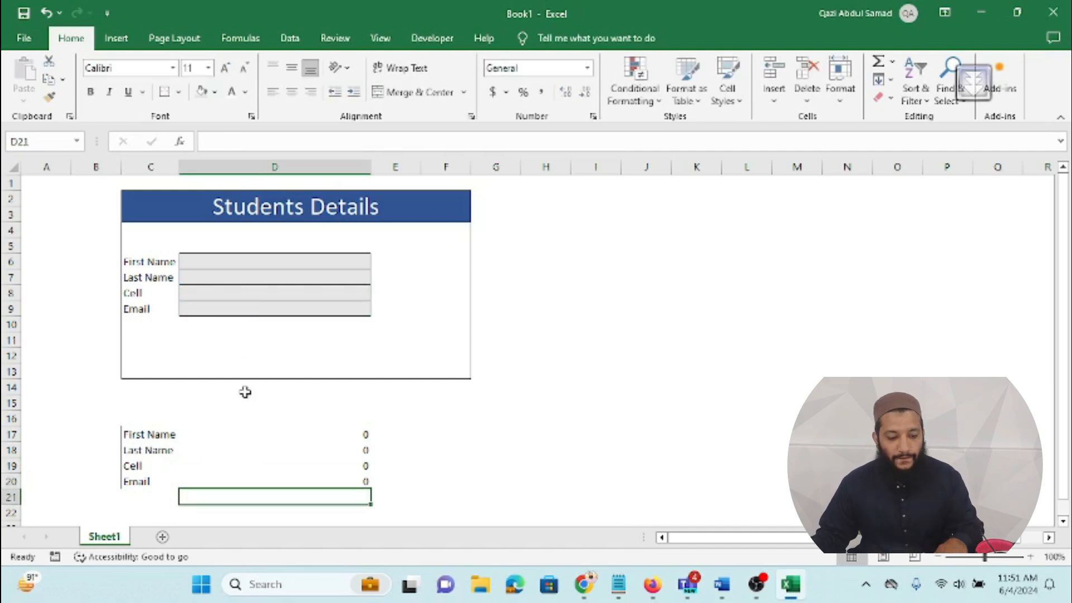
Step: Enter a sample first name, last name, phone number and email into D6:D9 to test the links
left_click(243, 262)
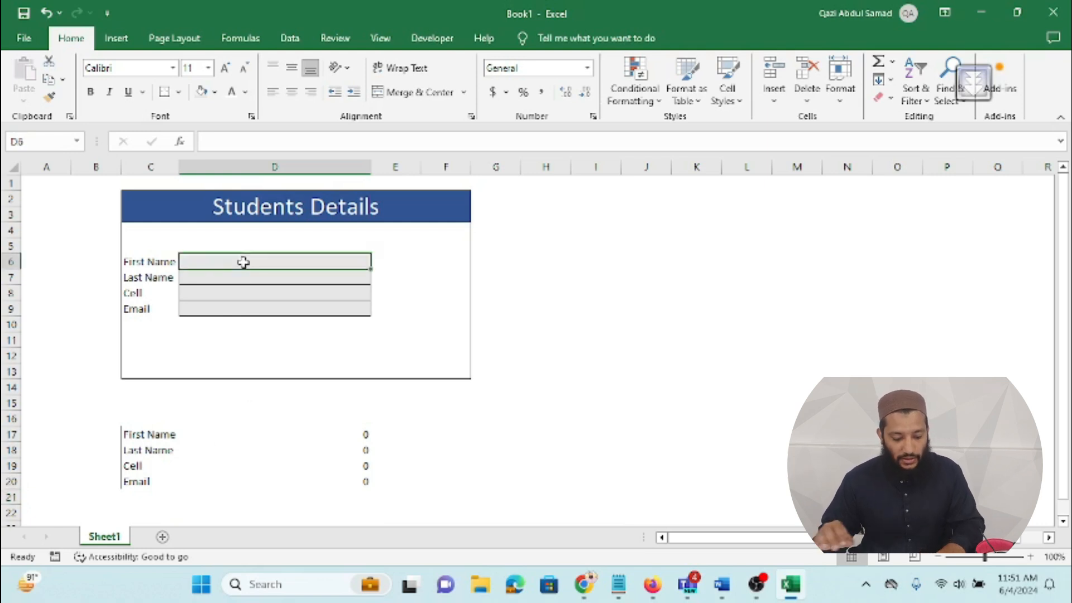
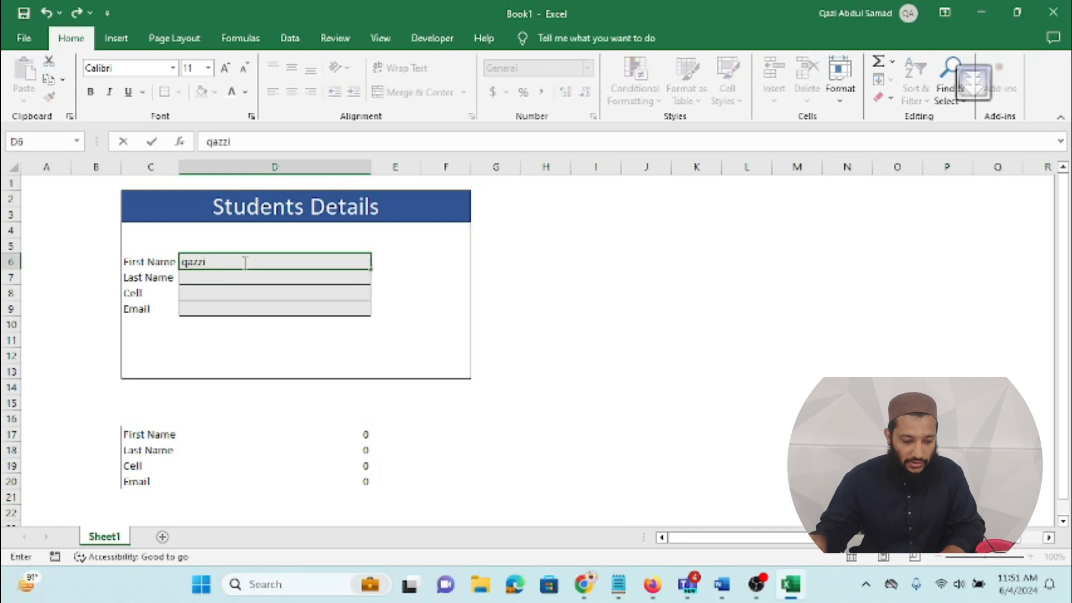
left_click(244, 275)
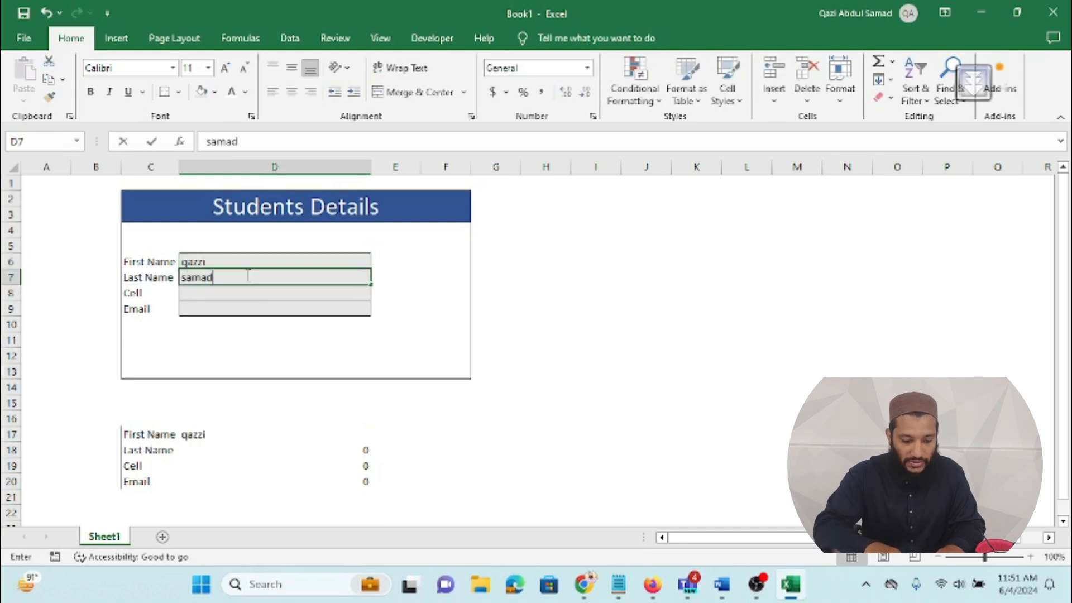
left_click(242, 289)
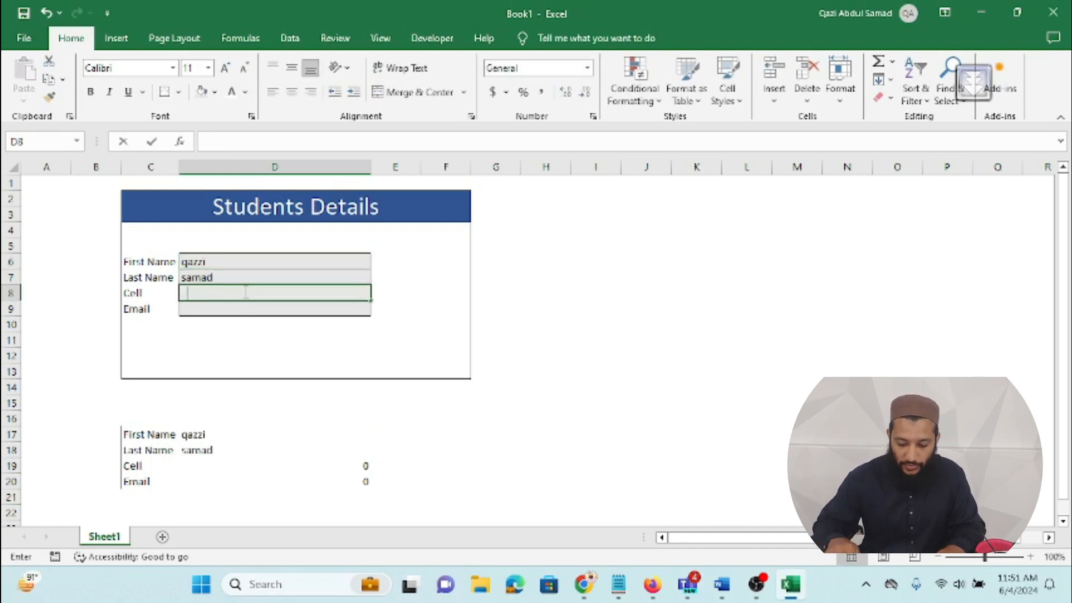
type("0365")
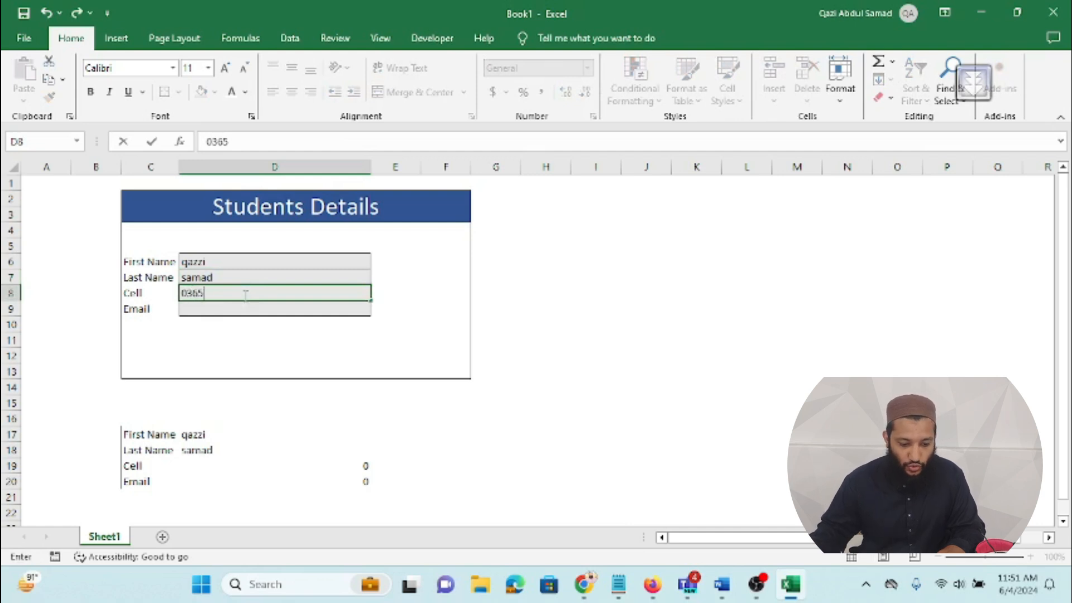
left_click(246, 307)
type("a@b.com")
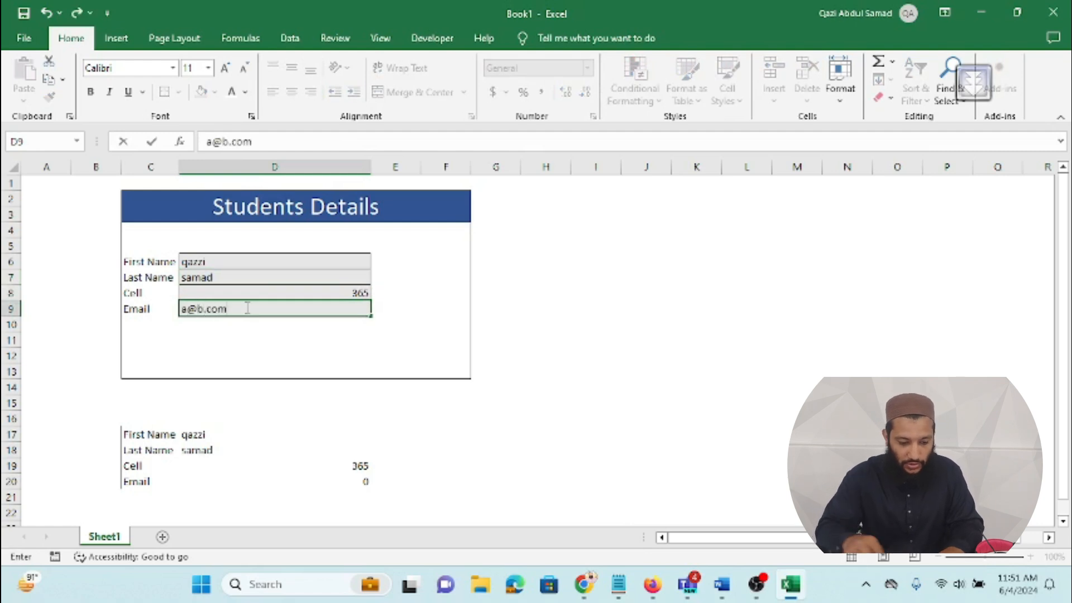
left_click(275, 377)
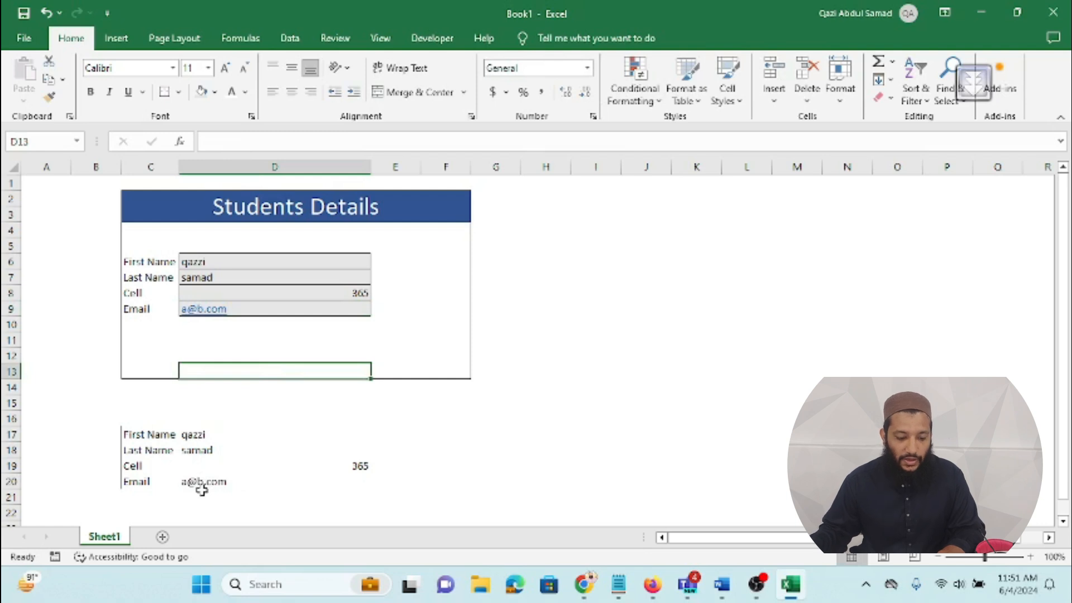
Step: Rename Sheet1 to 'Form' and insert a new blank Sheet2
right_click(111, 537)
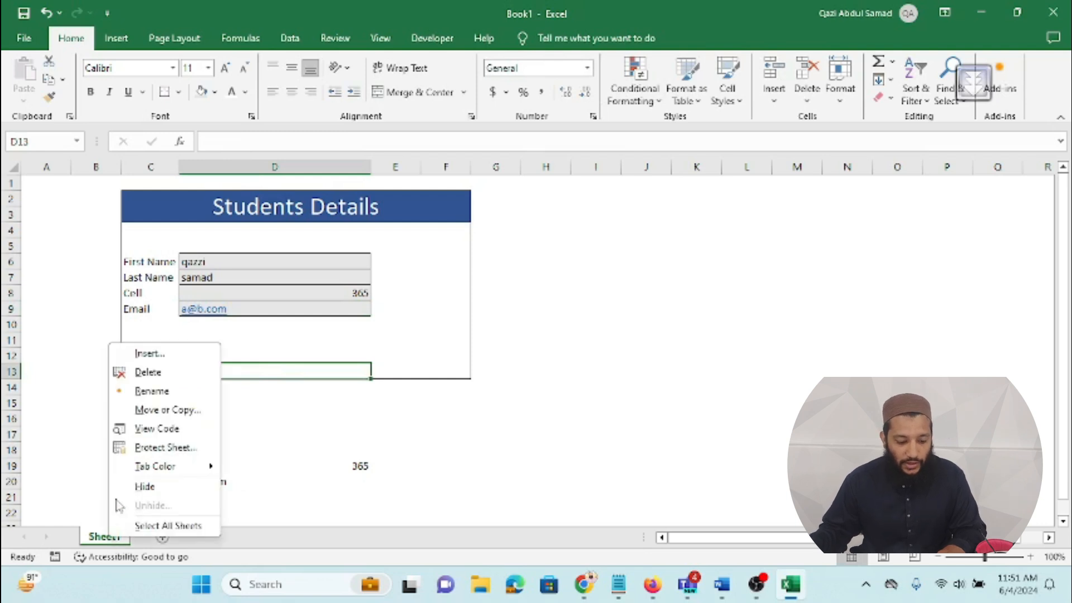
left_click(151, 392)
type("Form")
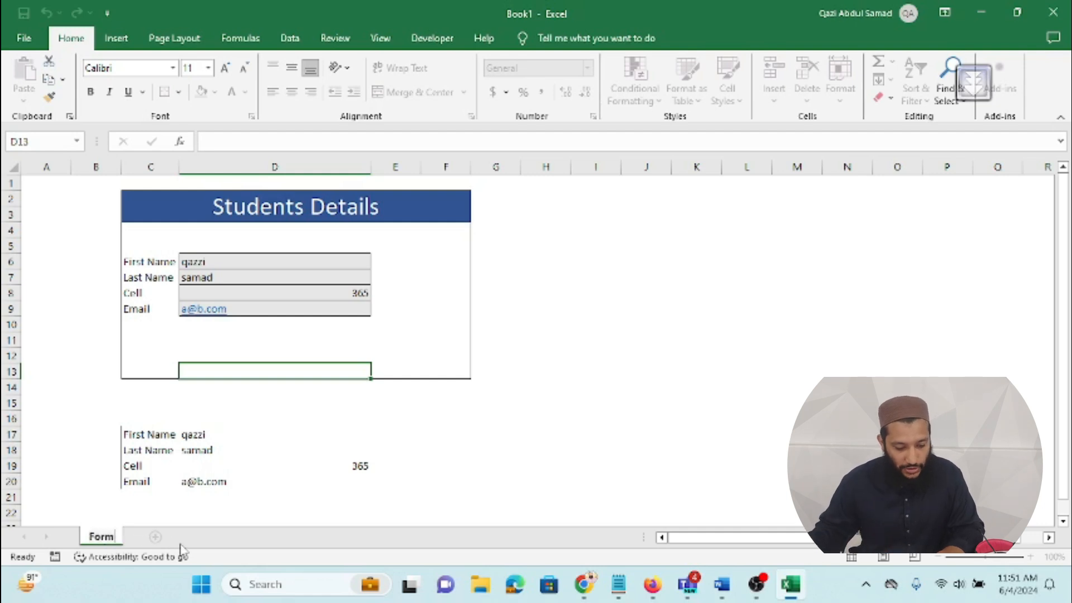
key("Return")
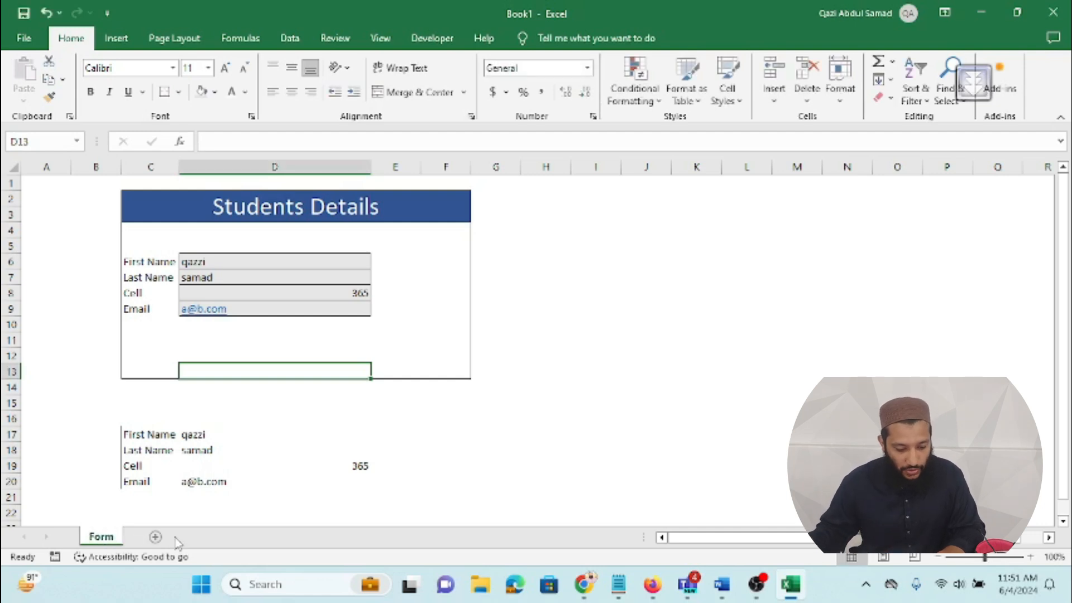
left_click(156, 537)
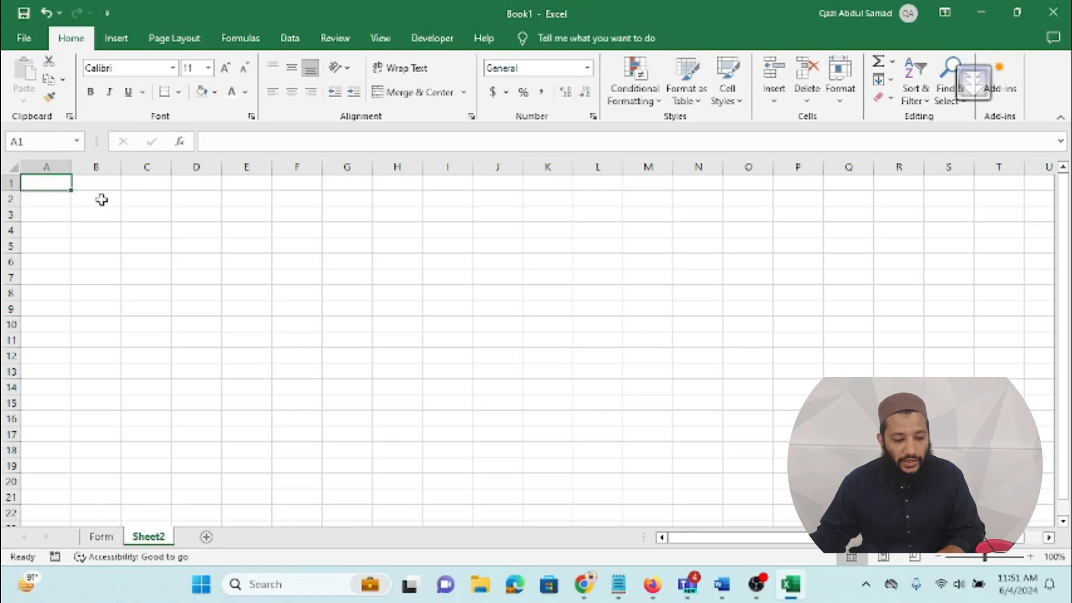
Step: Copy the Form labels C6:C9 and paste them as transposed values across Sheet2 B2:E2
left_click(101, 199)
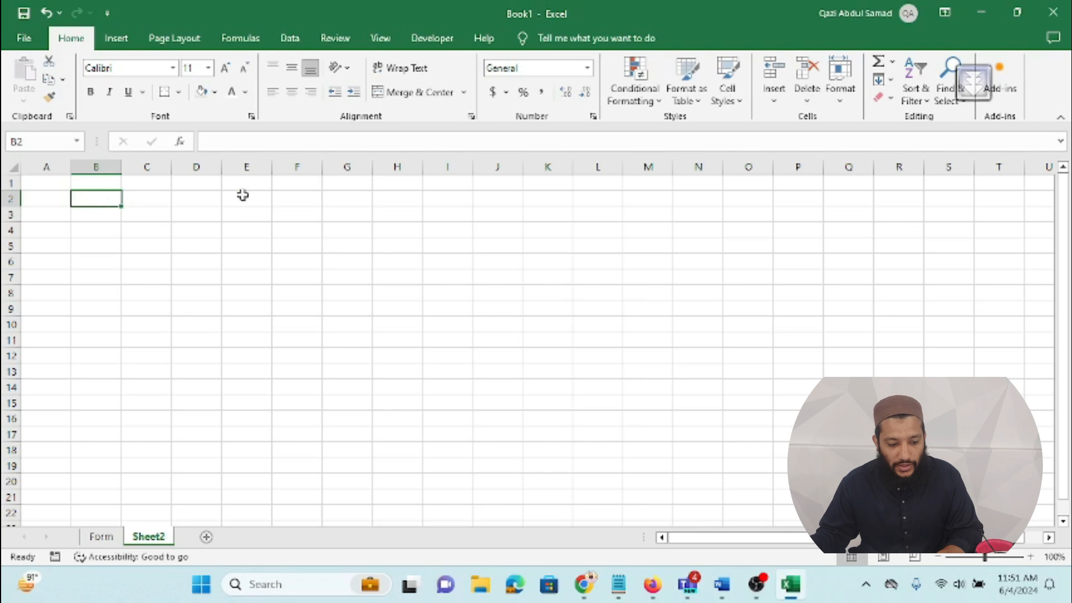
left_click(100, 537)
left_click_drag(150, 260, 147, 306)
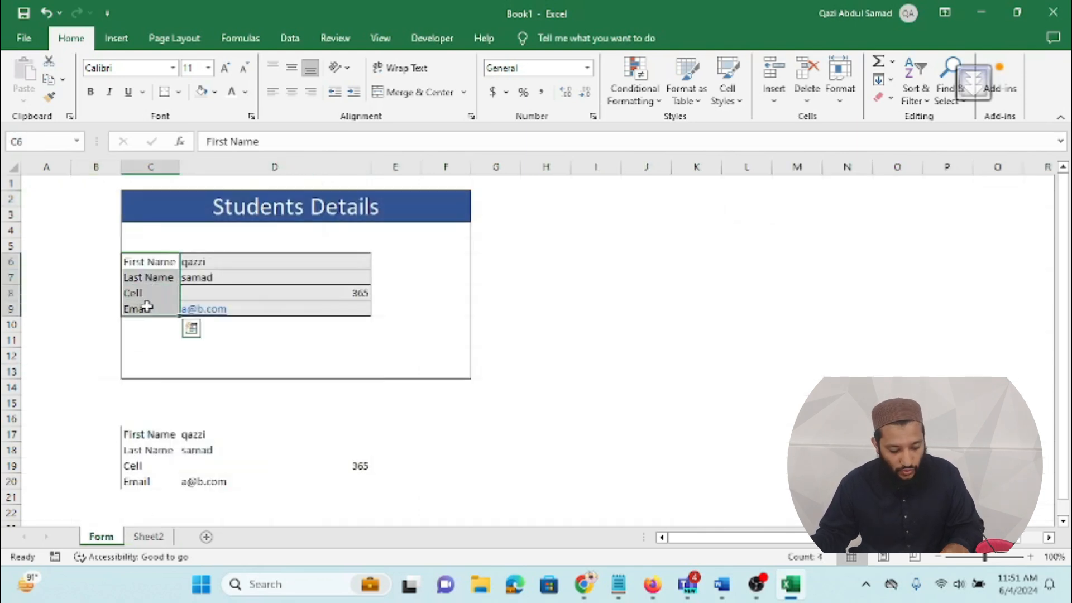
key("ctrl+c")
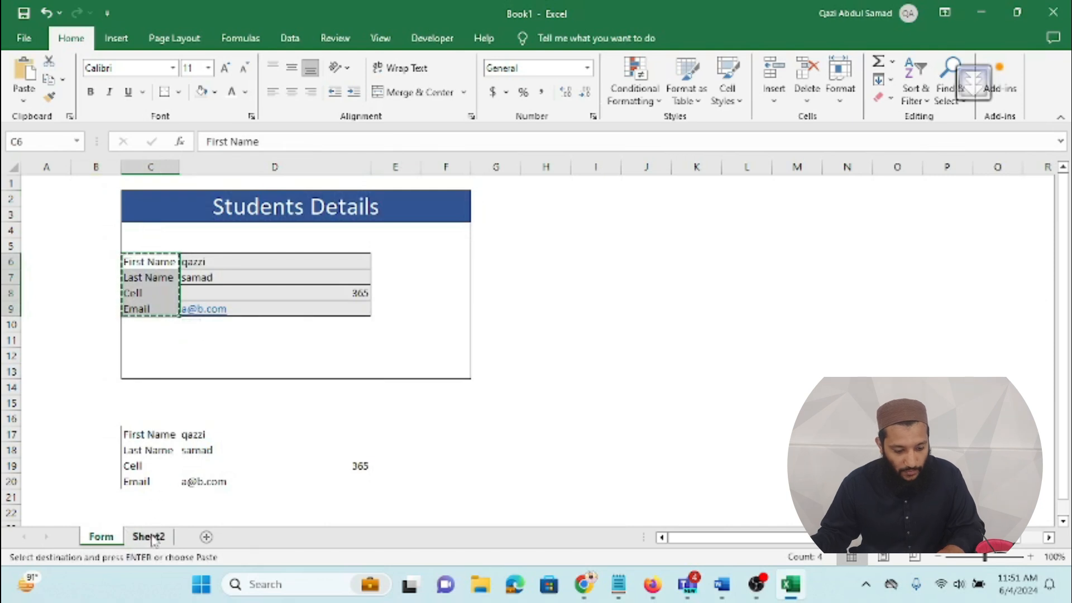
left_click(148, 536)
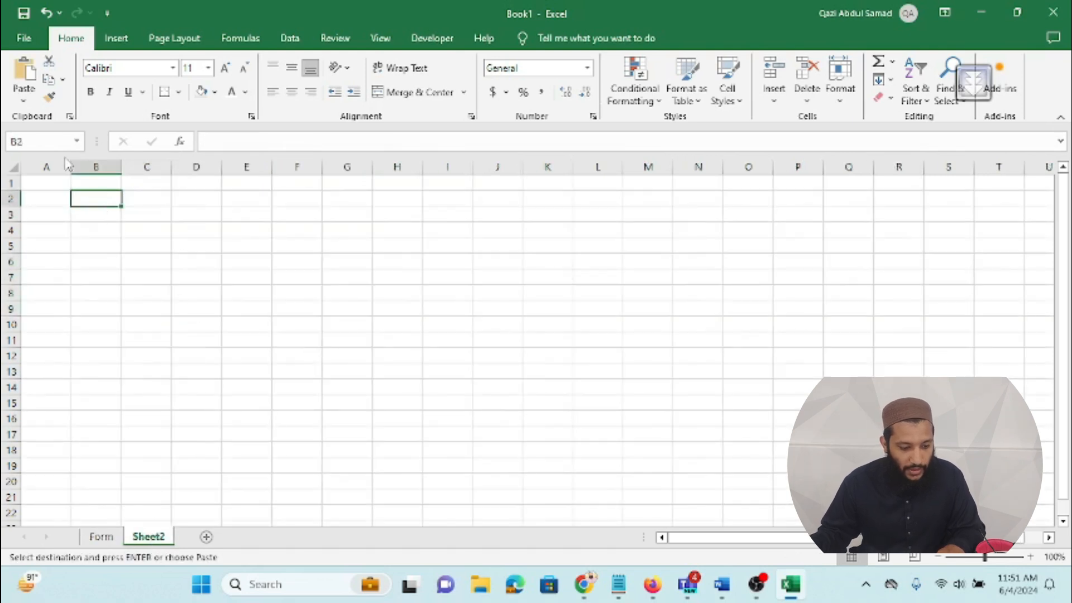
left_click(24, 101)
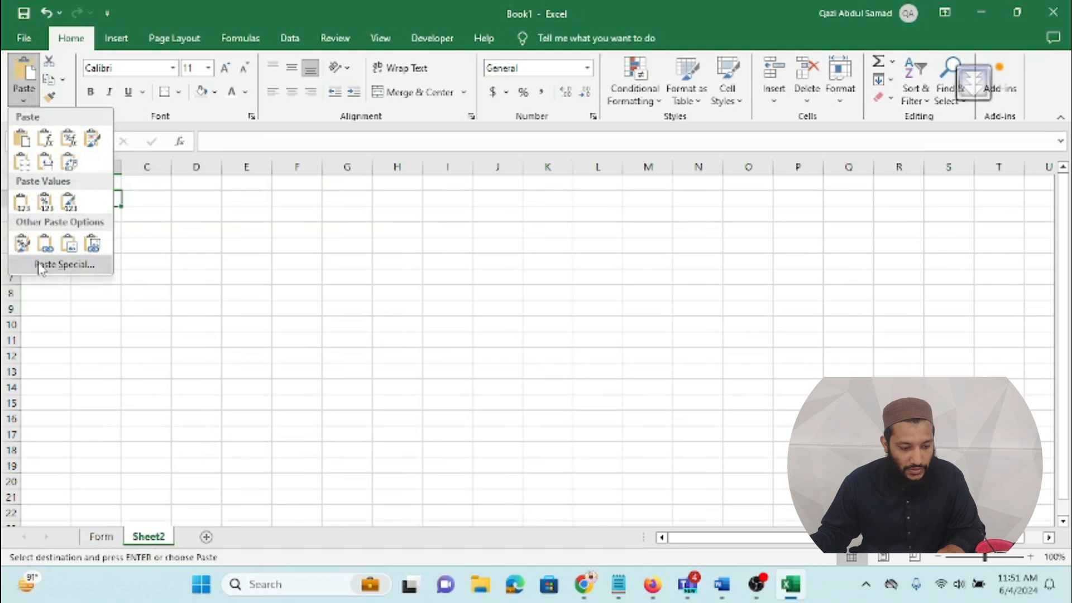
left_click(42, 266)
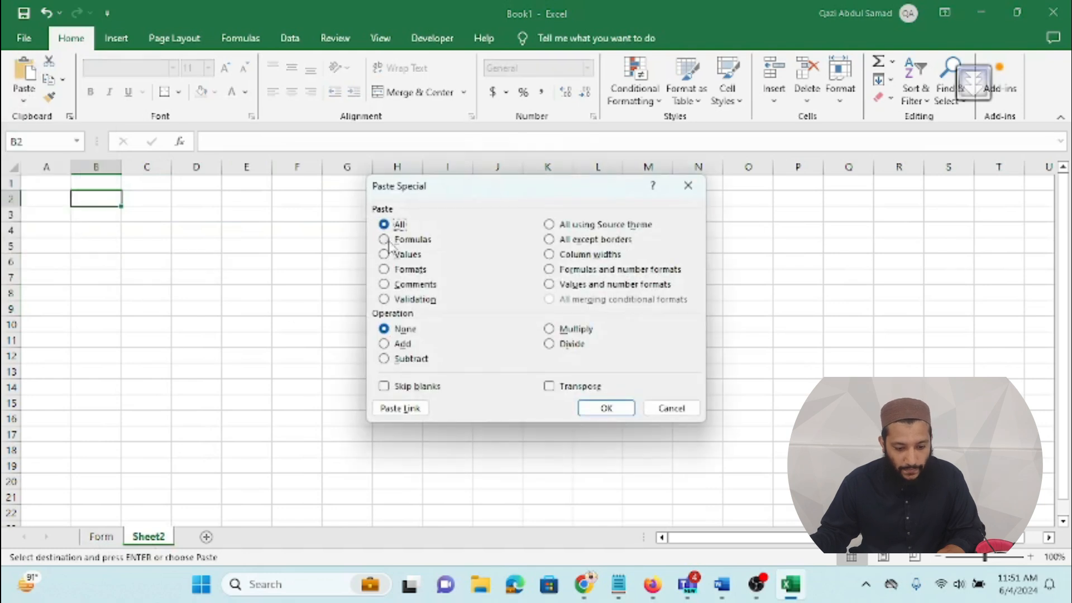
left_click(384, 255)
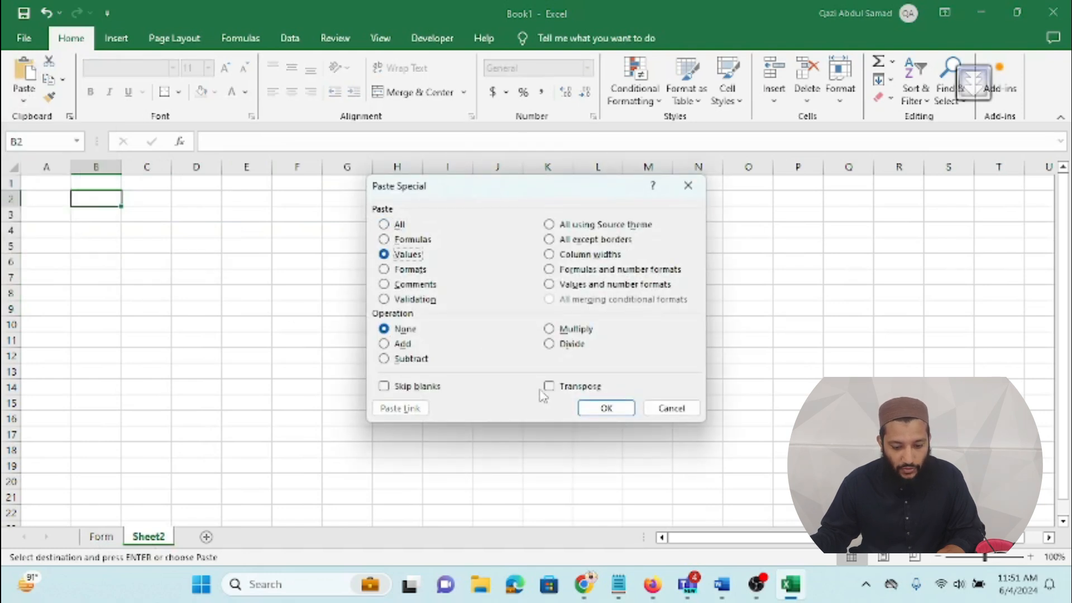
left_click(549, 388)
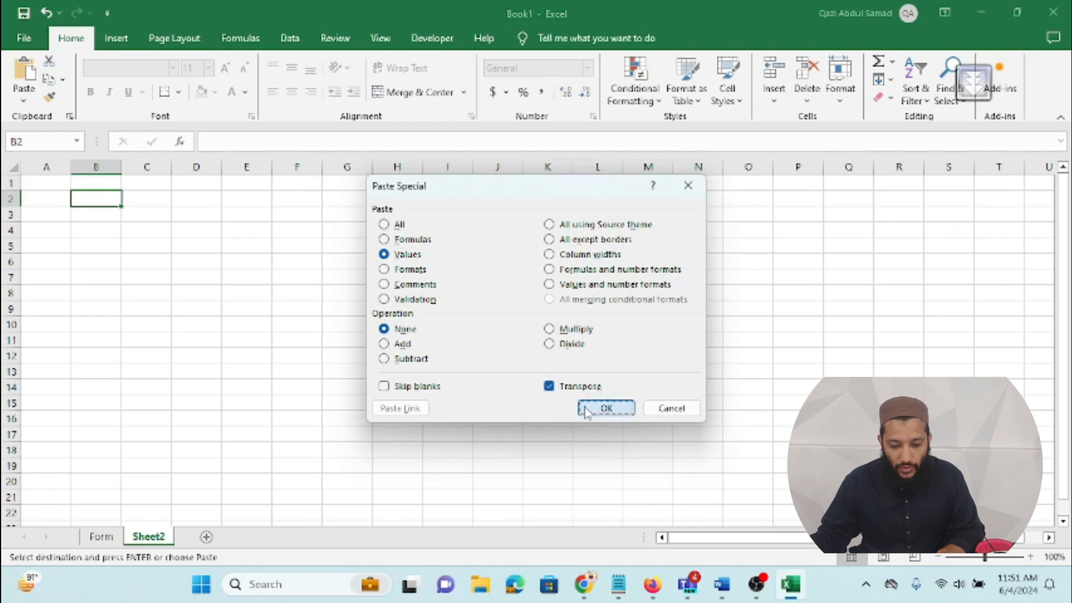
left_click(586, 409)
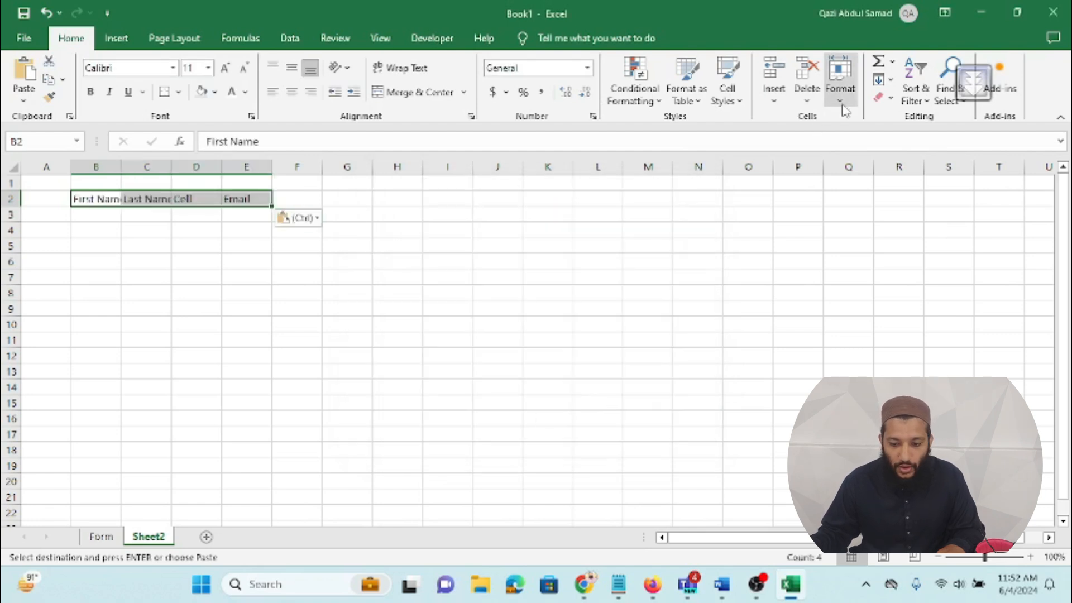
left_click(840, 78)
Step: Autofit columns B–E and give the header row a dark-blue fill with white text
left_click(871, 196)
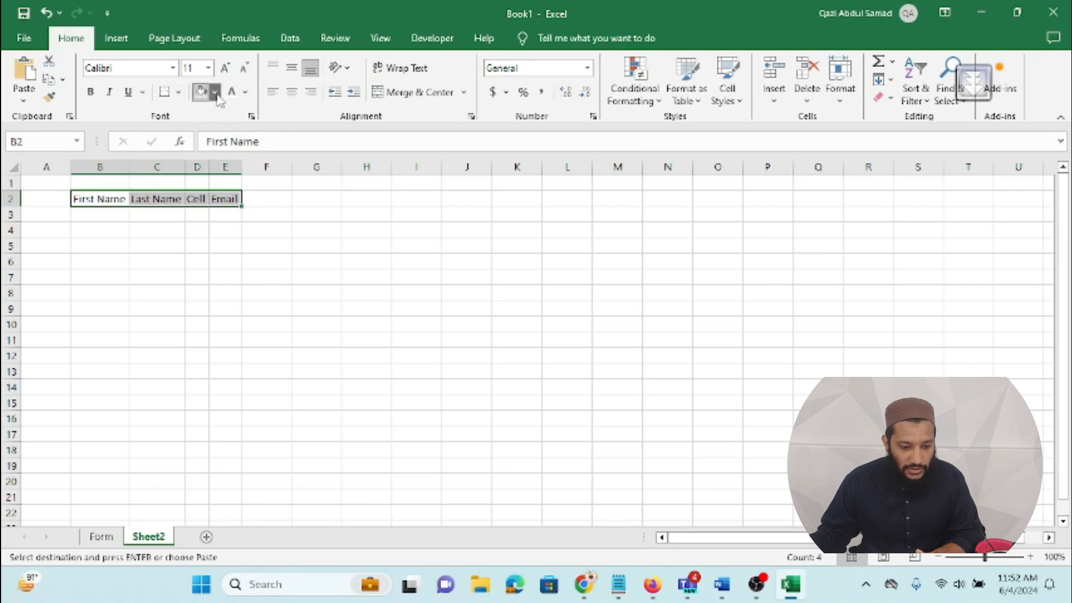
left_click(215, 93)
left_click(252, 216)
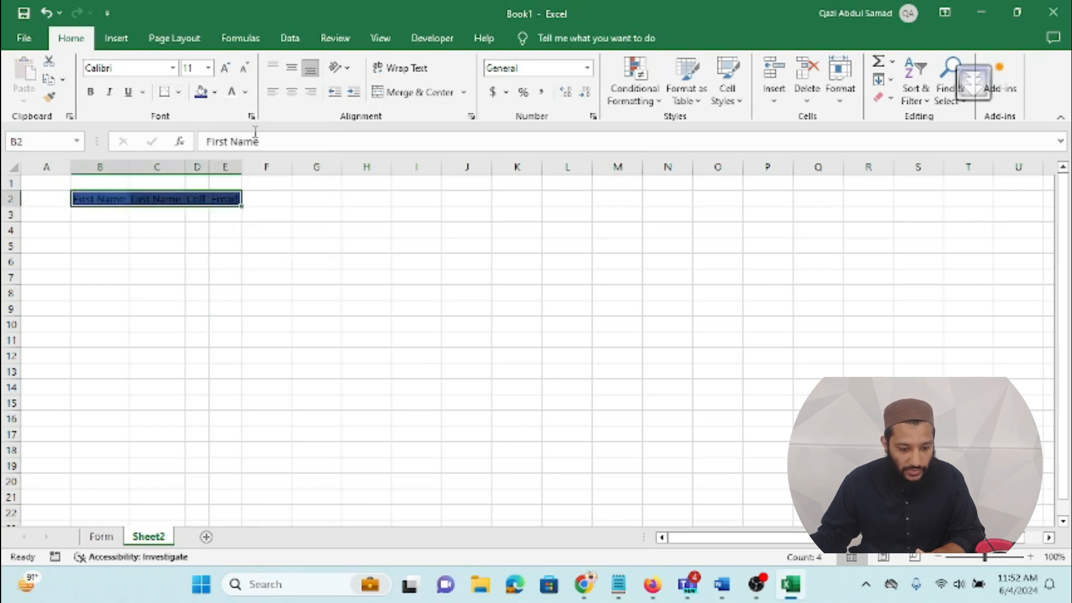
left_click(245, 93)
left_click(237, 180)
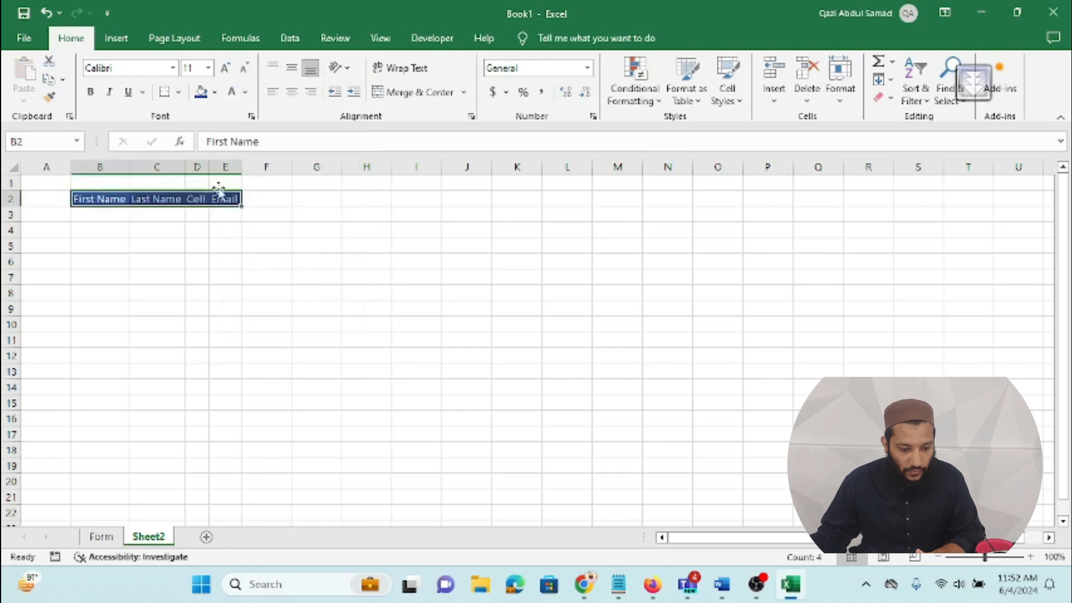
Step: Widen columns D and E and move the header row to D2:G2
left_click_drag(240, 165, 318, 165)
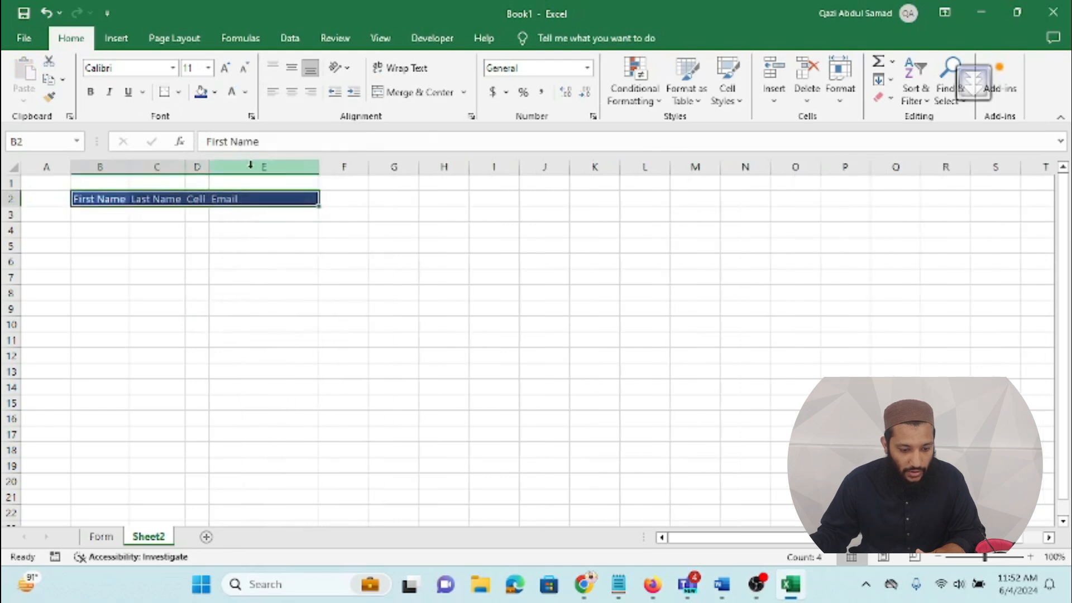
left_click_drag(209, 166, 282, 170)
left_click_drag(393, 167, 460, 168)
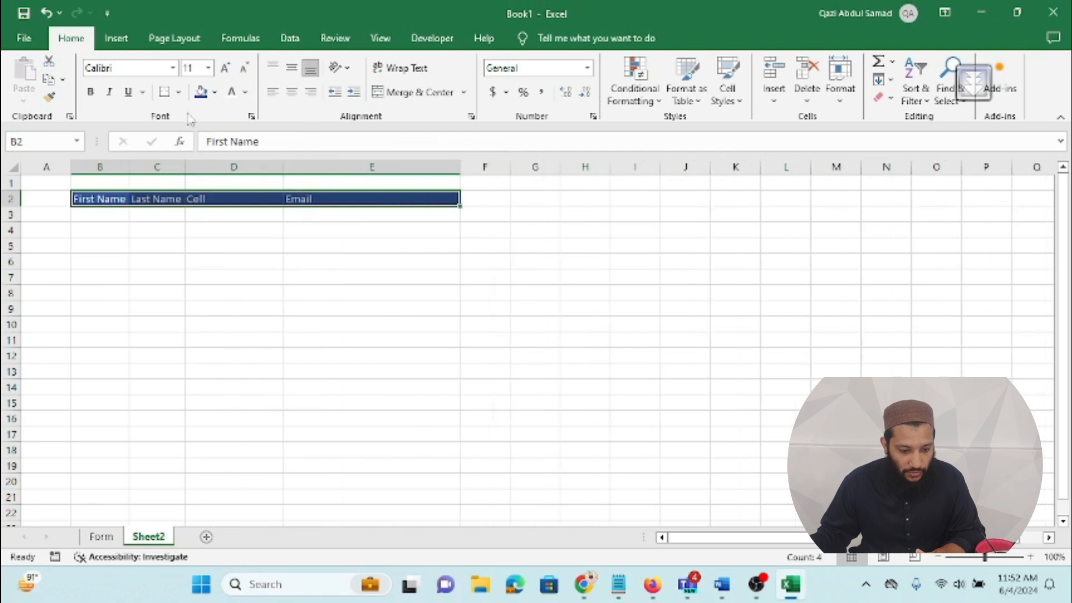
left_click_drag(95, 206, 157, 213)
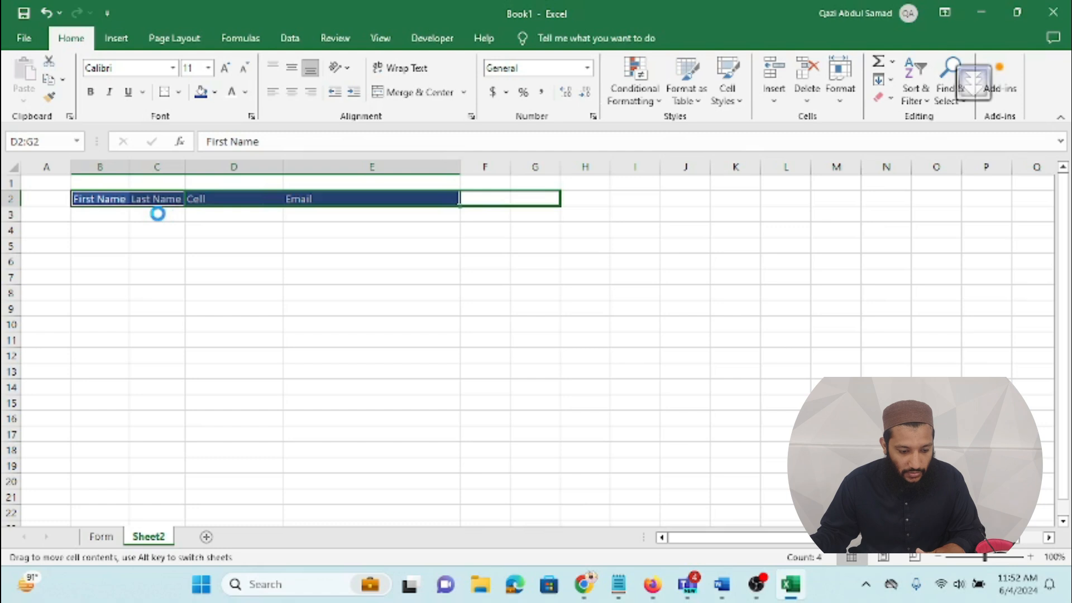
left_click(158, 214)
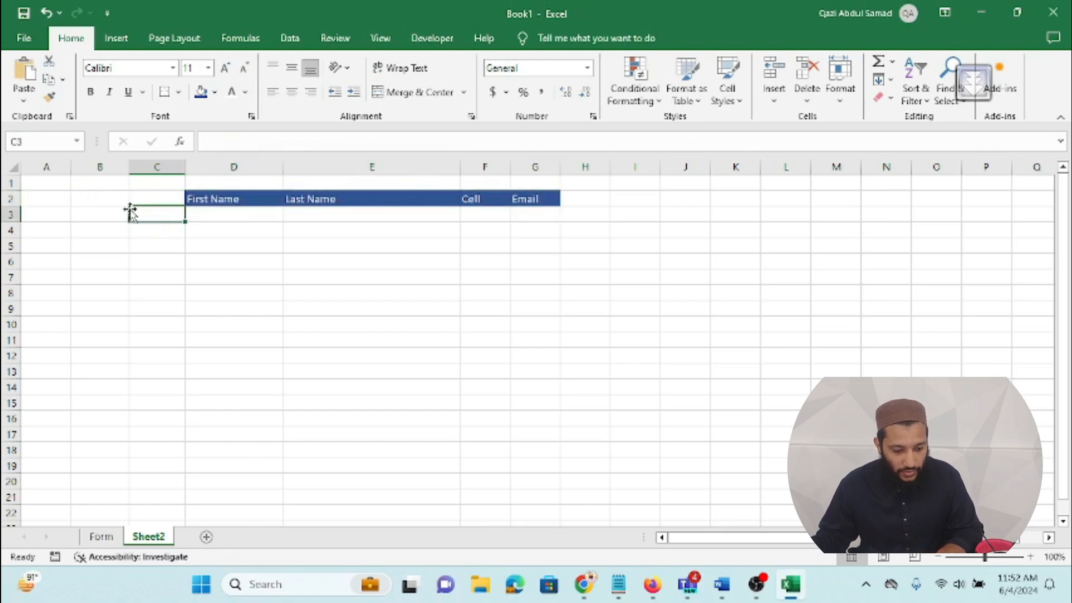
Step: Centre the header text and resize columns E, F and G so Email fits
left_click(194, 218)
left_click_drag(194, 198, 522, 197)
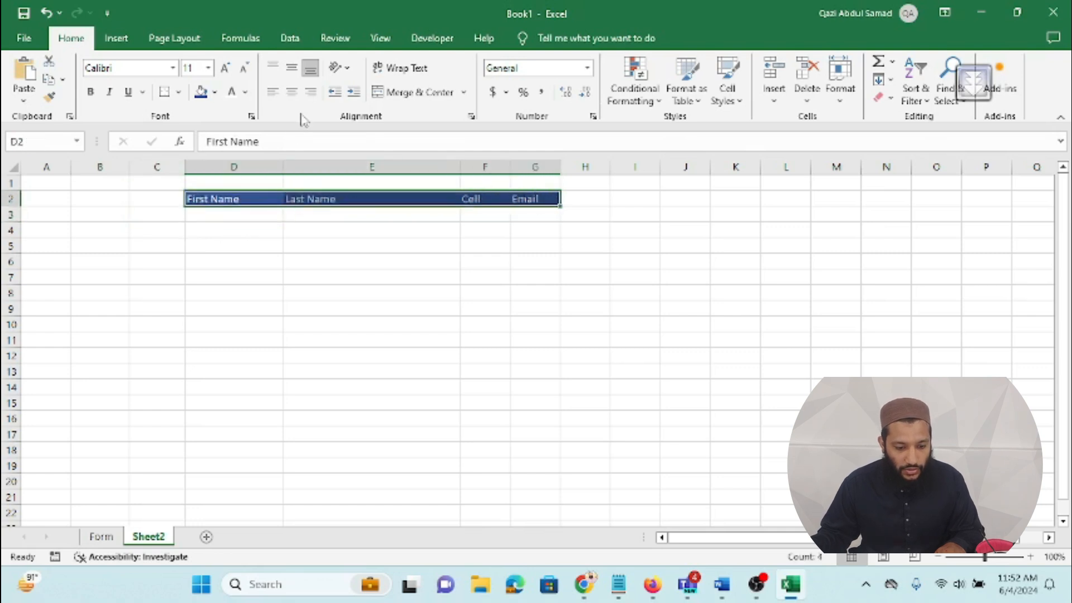
left_click(292, 92)
left_click_drag(461, 174, 390, 174)
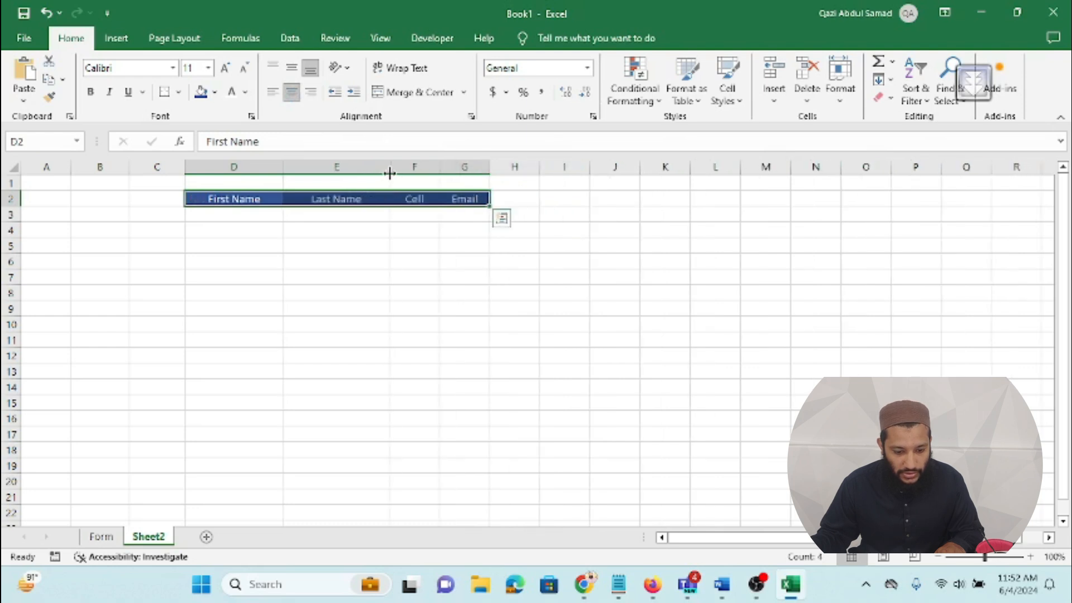
left_click_drag(489, 168, 572, 168)
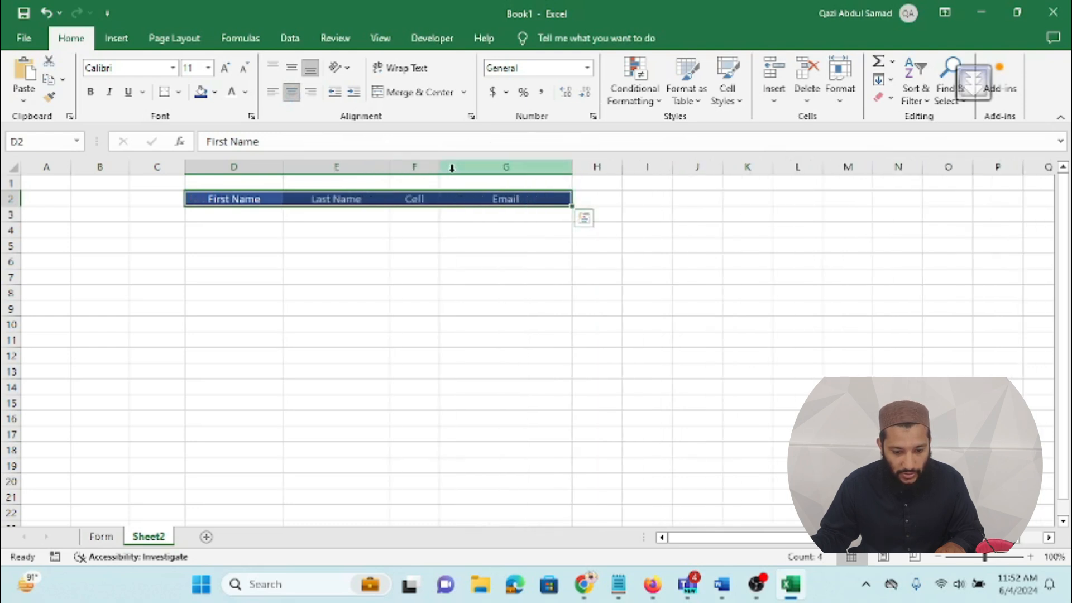
left_click_drag(439, 168, 496, 167)
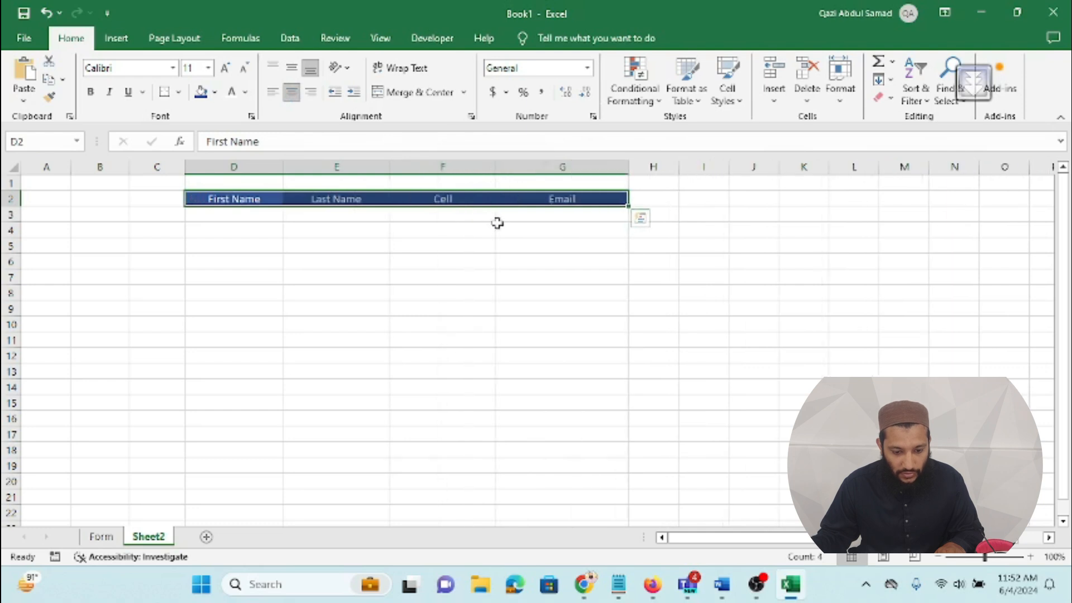
left_click(481, 231)
Step: Apply All Borders to header cells D2:G2, then select cell D3
left_click_drag(213, 200, 527, 192)
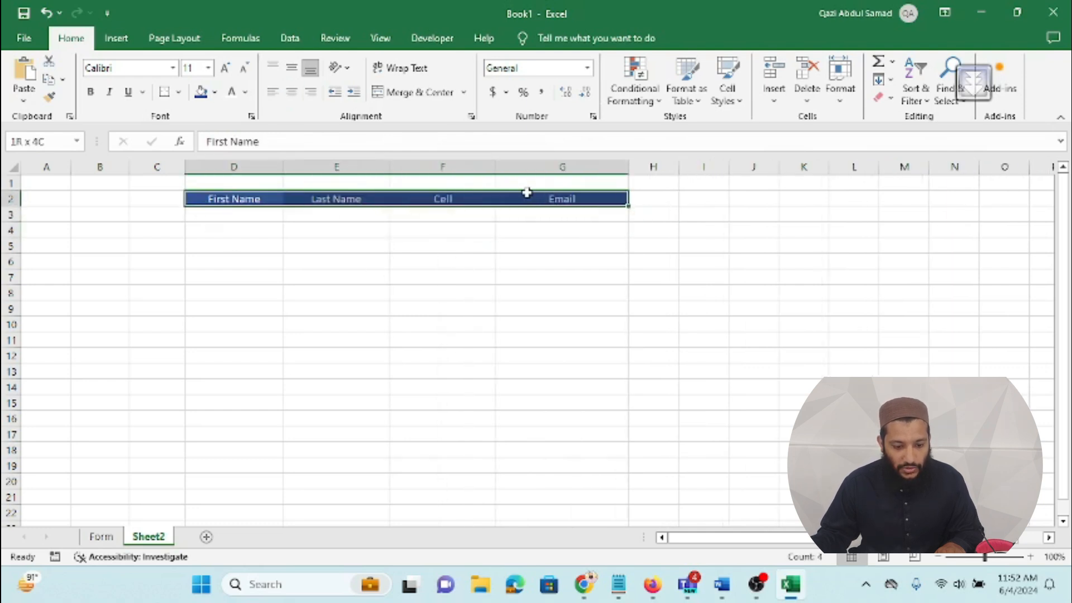
left_click(179, 93)
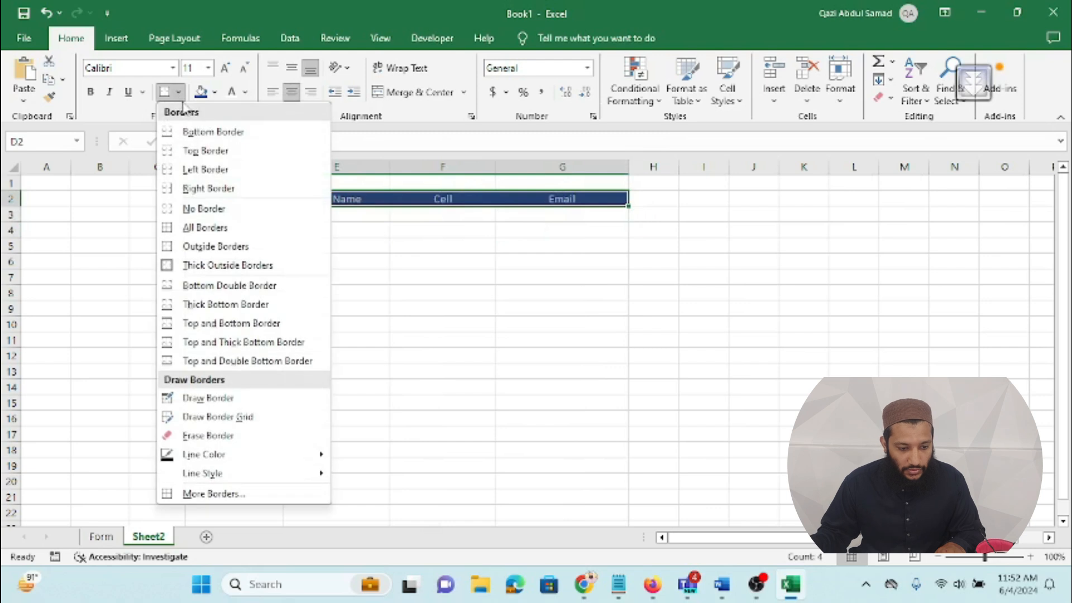
left_click(205, 227)
left_click(311, 241)
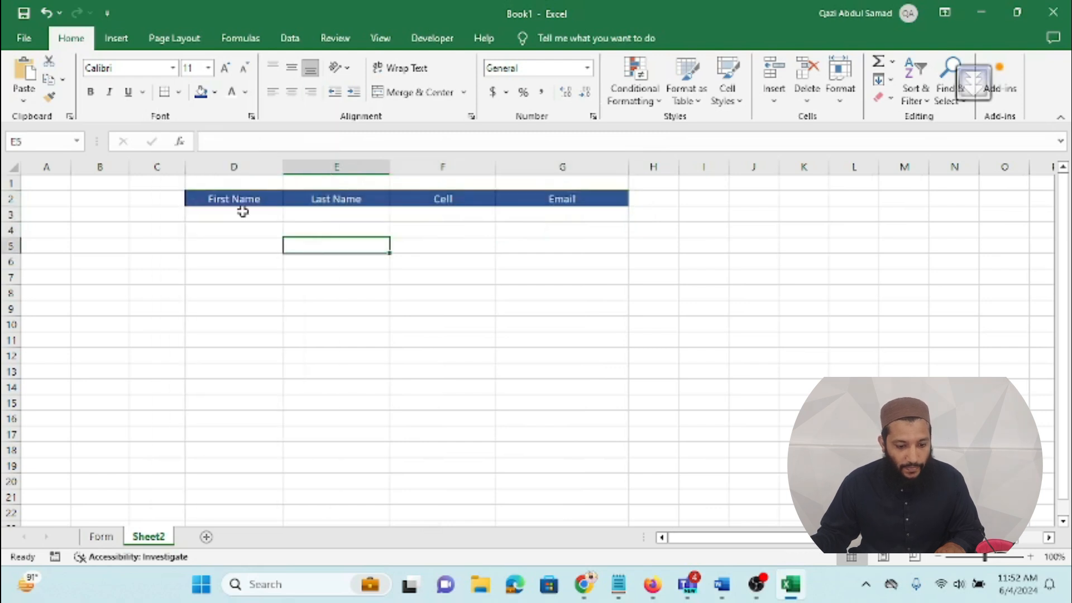
left_click(243, 212)
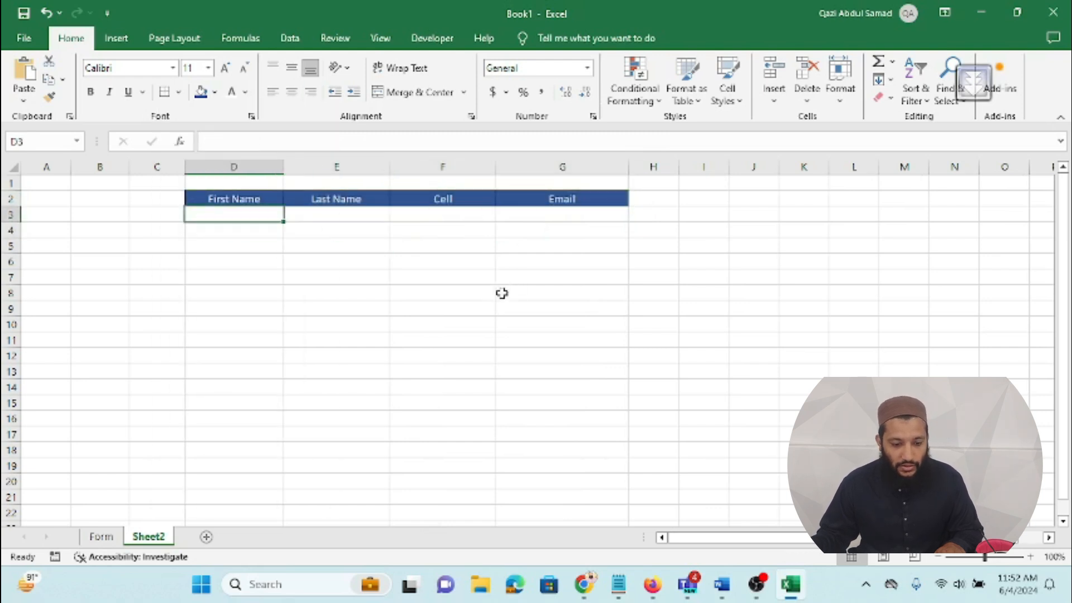
Step: Rename Sheet2 to 'data'
right_click(161, 539)
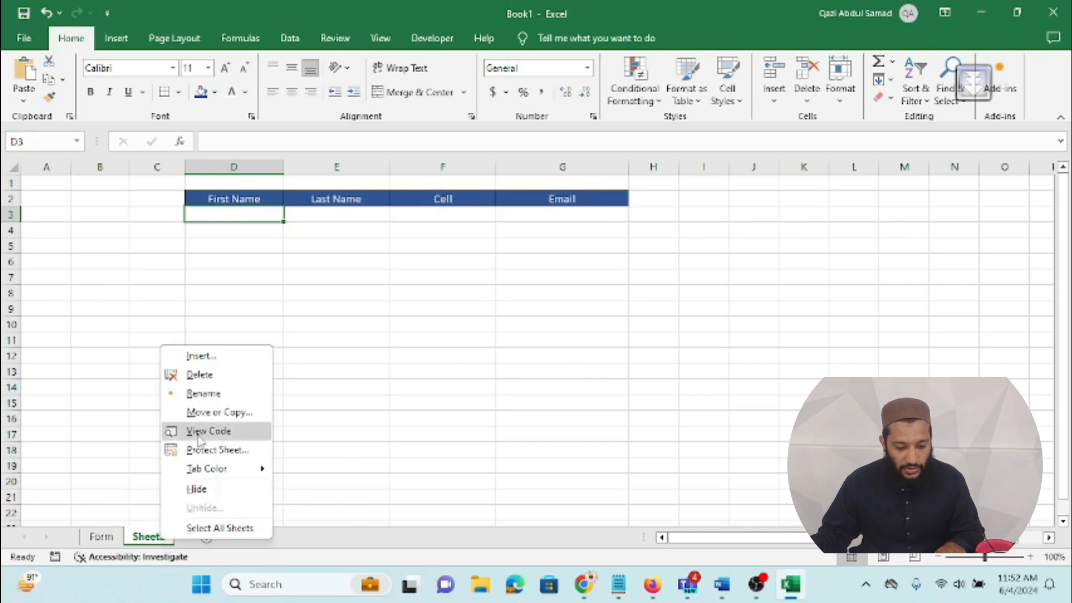
left_click(197, 394)
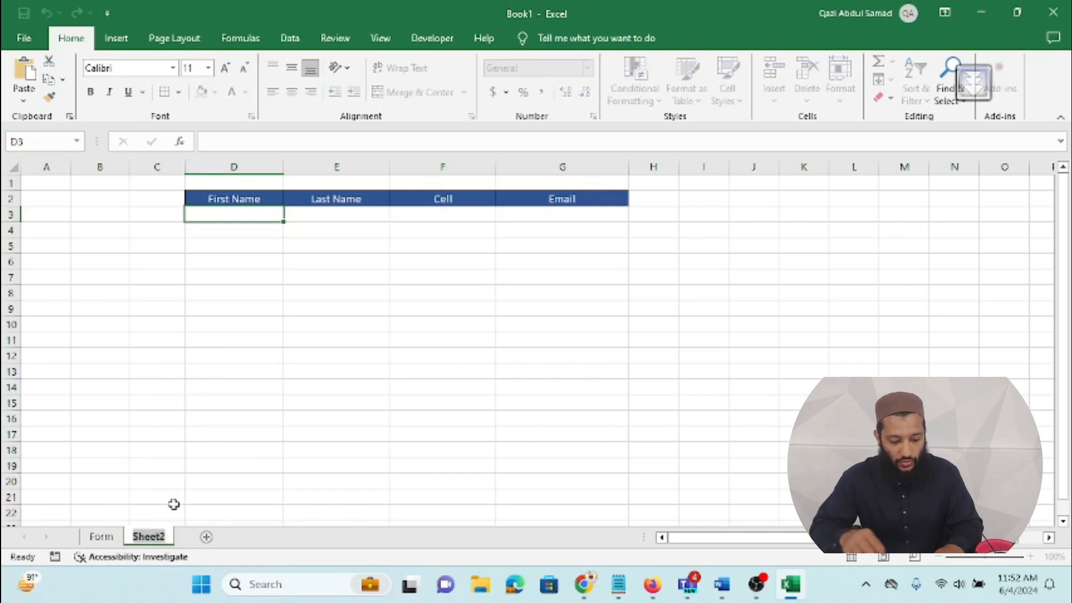
type("data")
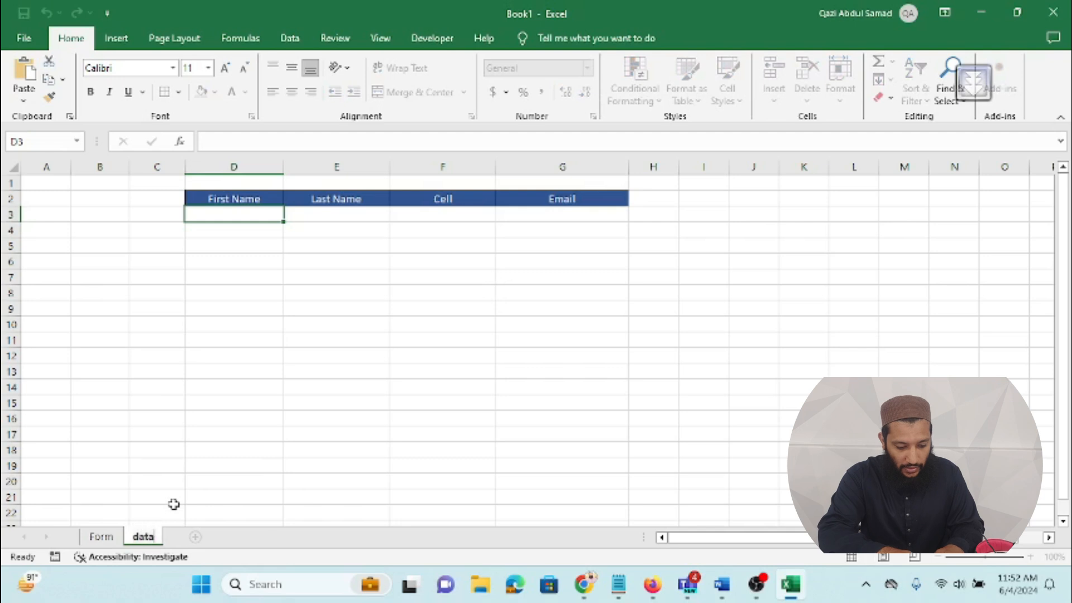
key("Return")
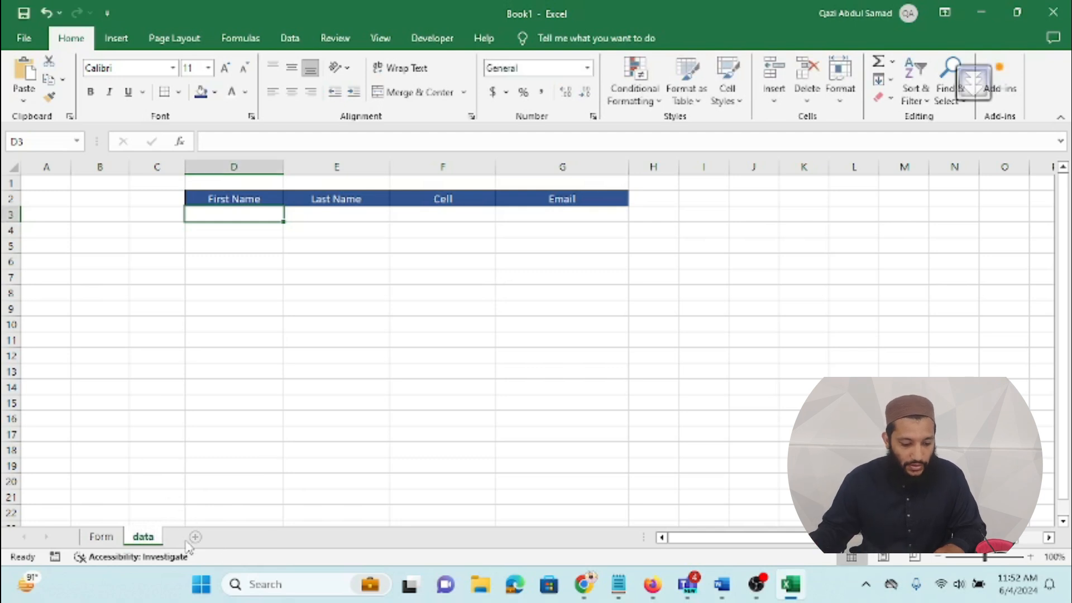
Step: Add a new blank sheet named 'rawdata'
left_click(194, 537)
right_click(191, 536)
left_click(229, 390)
type("raw")
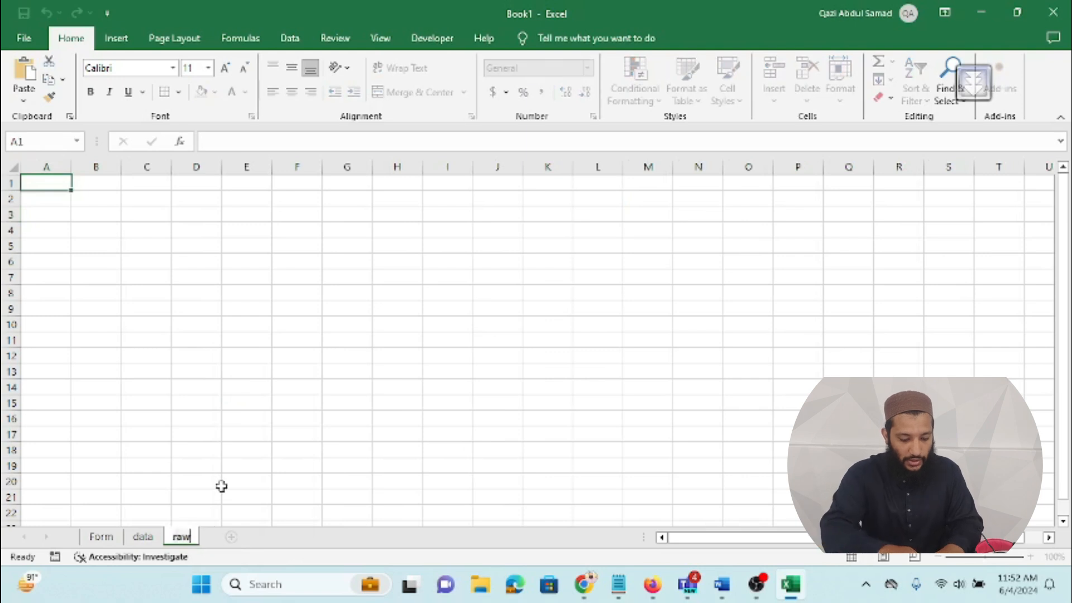
type("data")
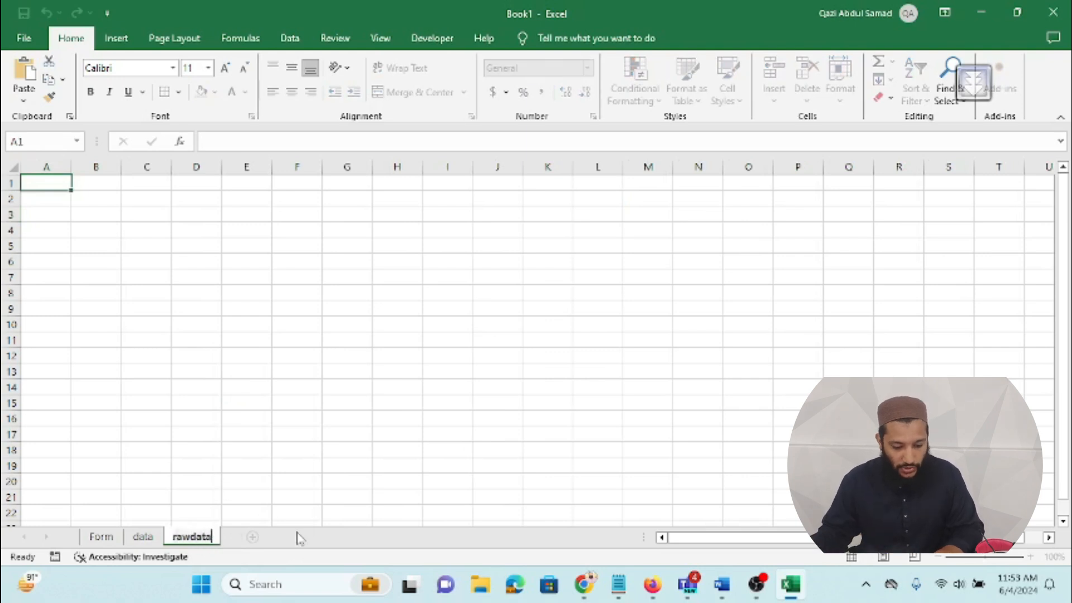
left_click(300, 538)
Step: Return to the Form sheet, glance at the data sheet's headers, and come back to Form
left_click(118, 541)
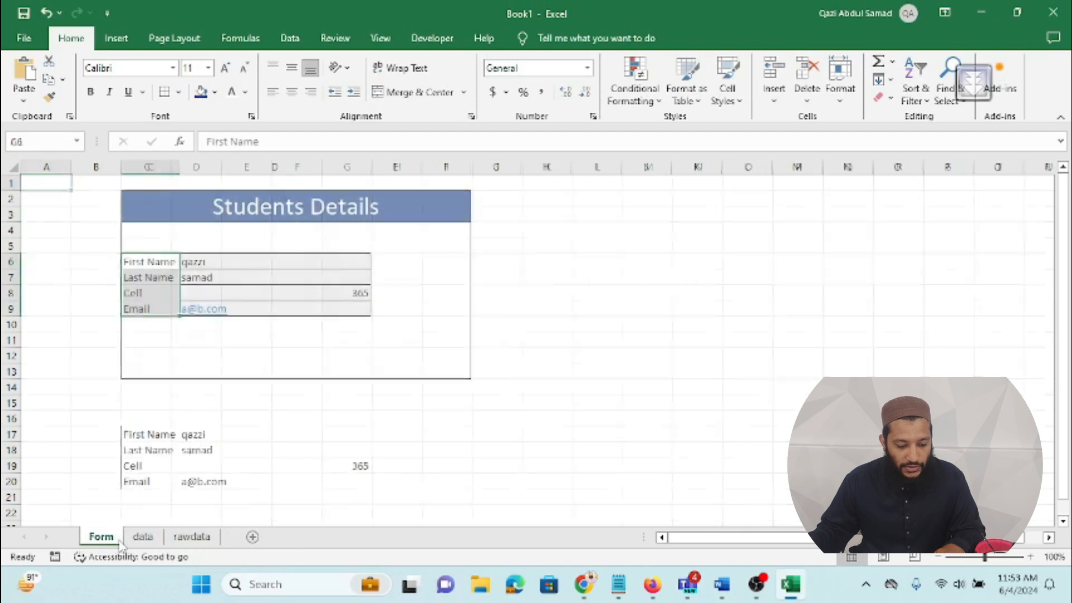
left_click(69, 448)
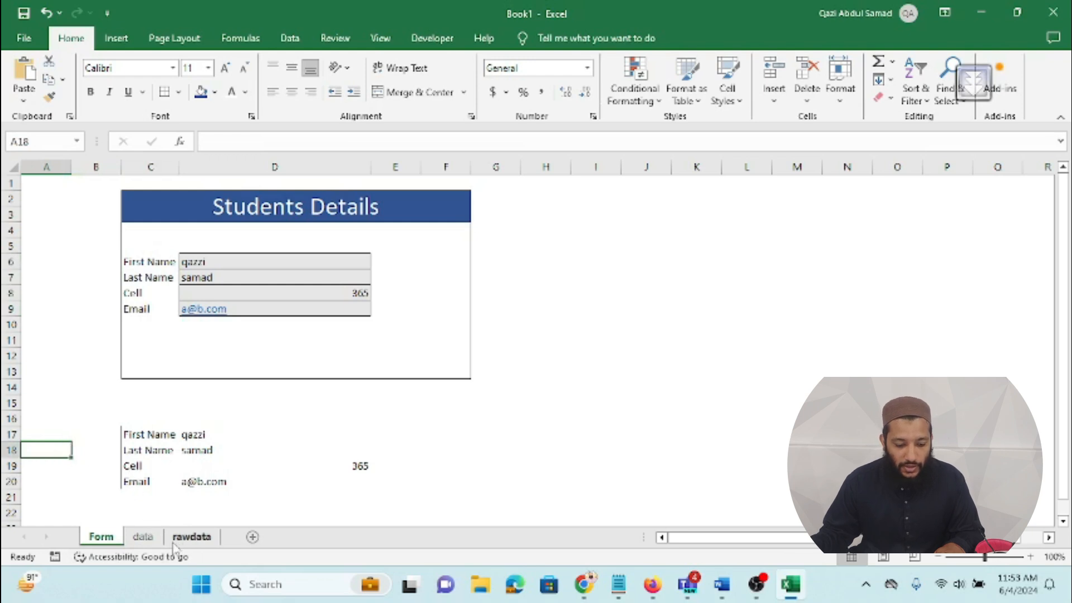
left_click(143, 537)
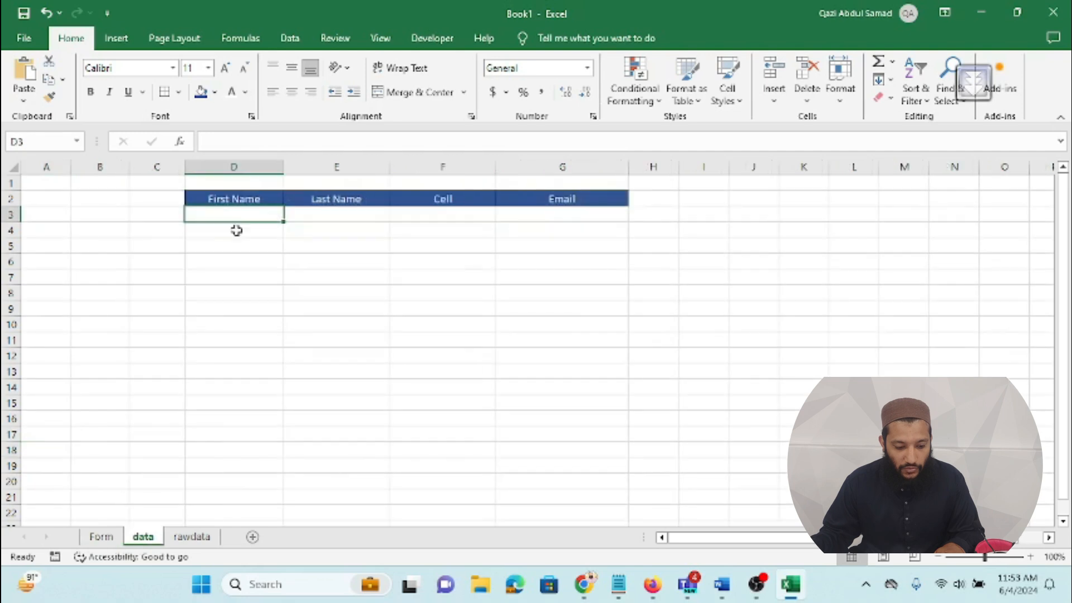
left_click(101, 537)
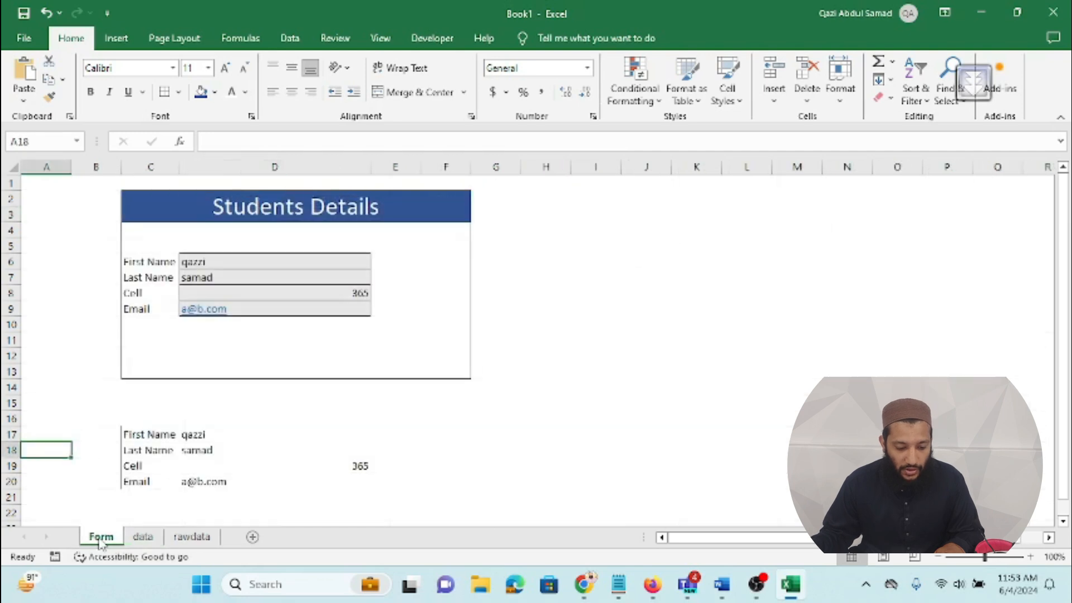
Step: Make sure the Developer tab is enabled in the Customize the Ribbon settings
left_click(433, 38)
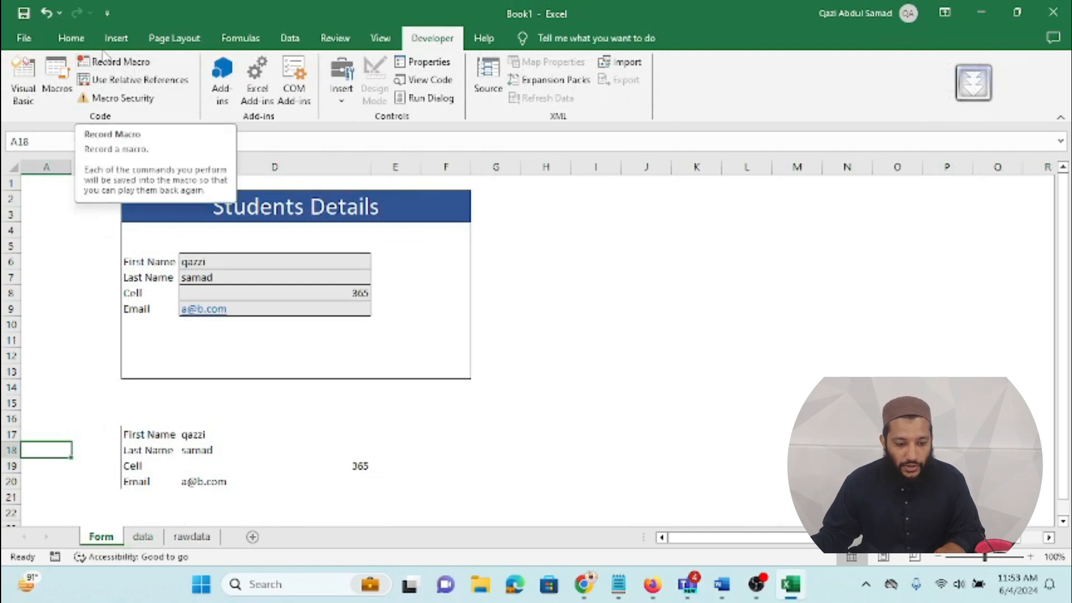
left_click(73, 38)
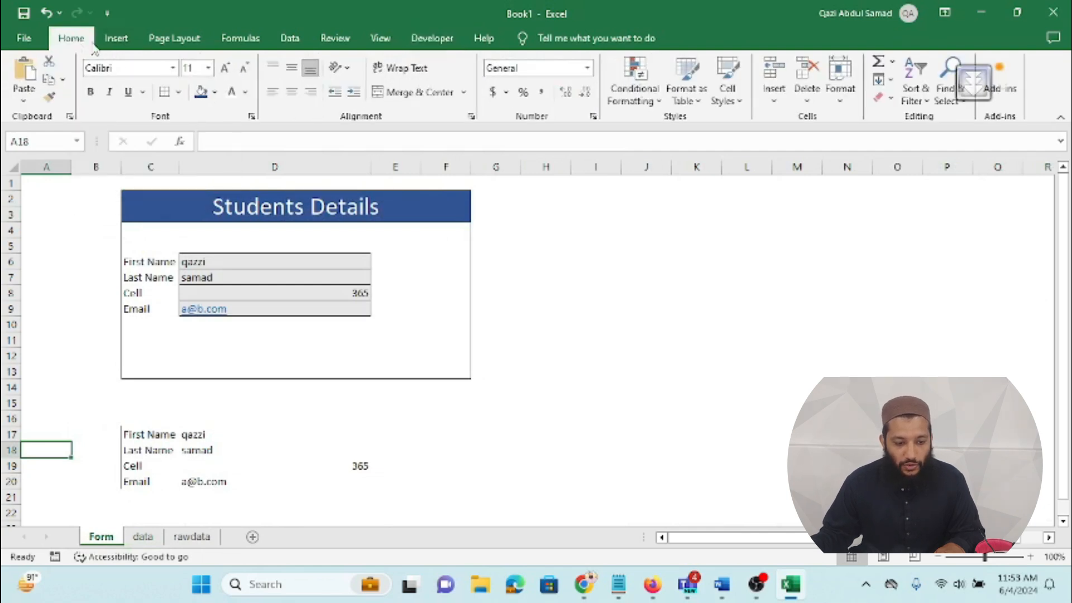
right_click(445, 118)
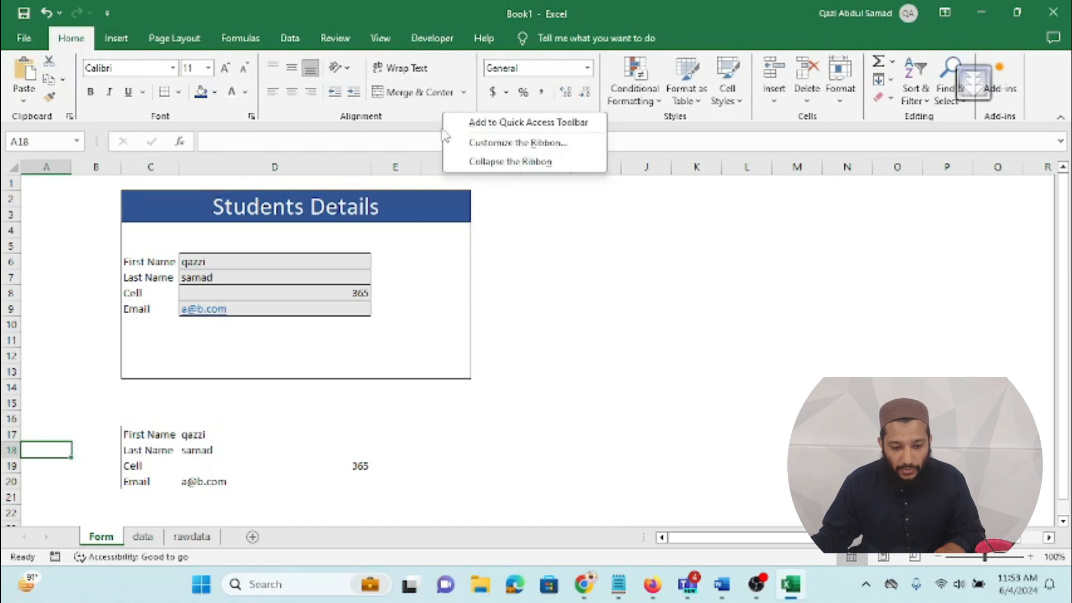
left_click(482, 144)
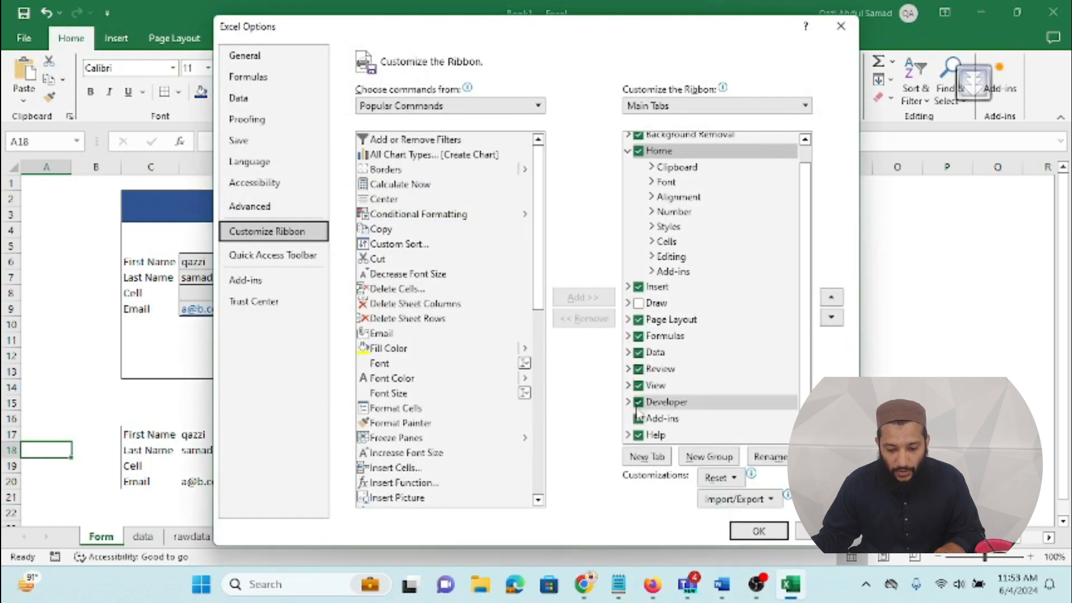
left_click(638, 403)
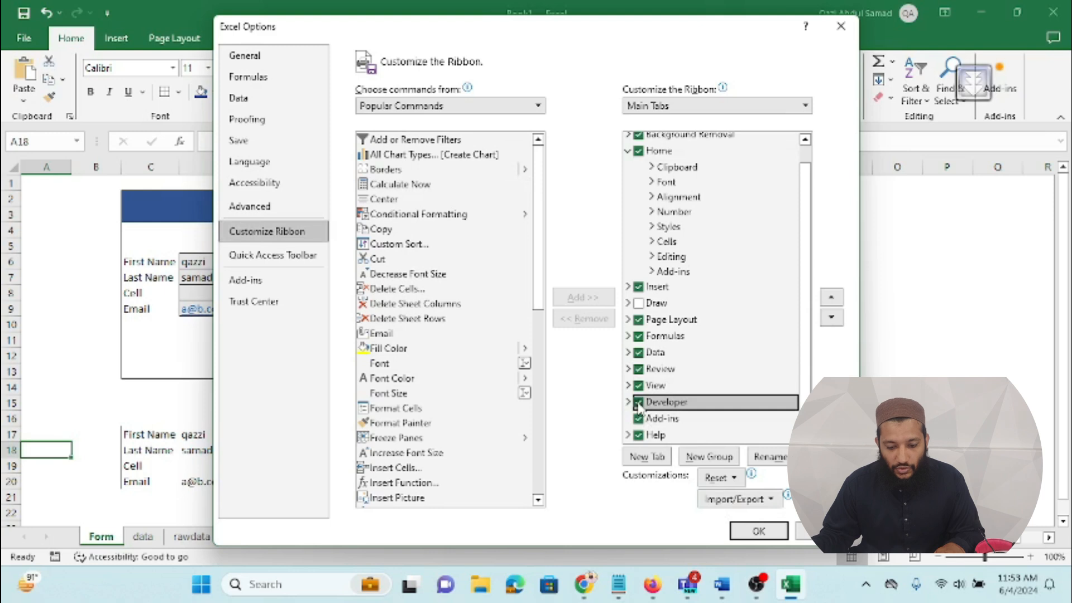
left_click(754, 530)
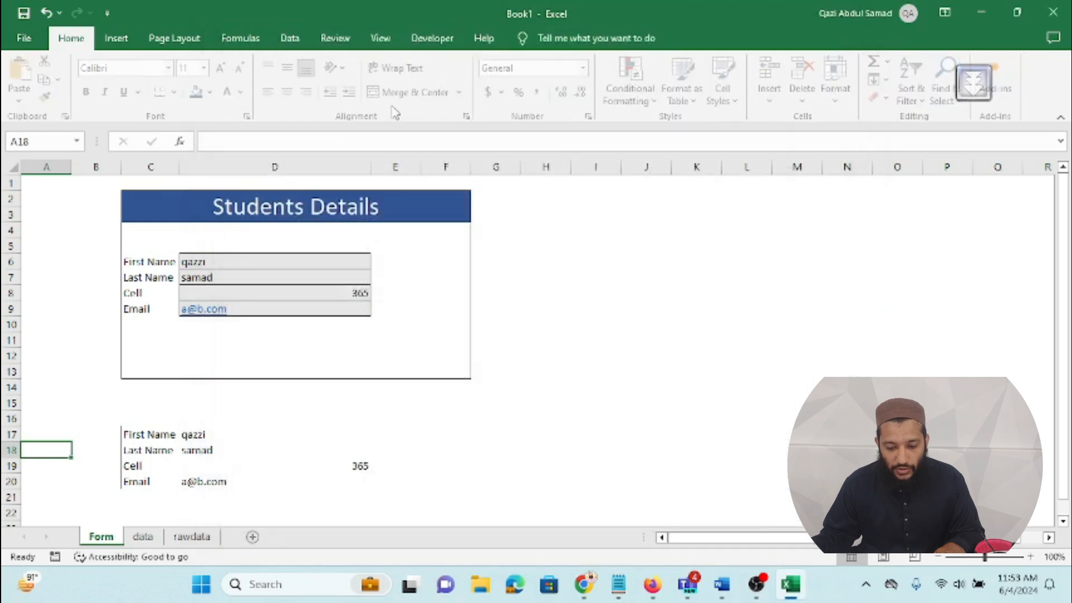
Step: Start recording a macro named 'automate' stored in This Workbook
left_click(433, 38)
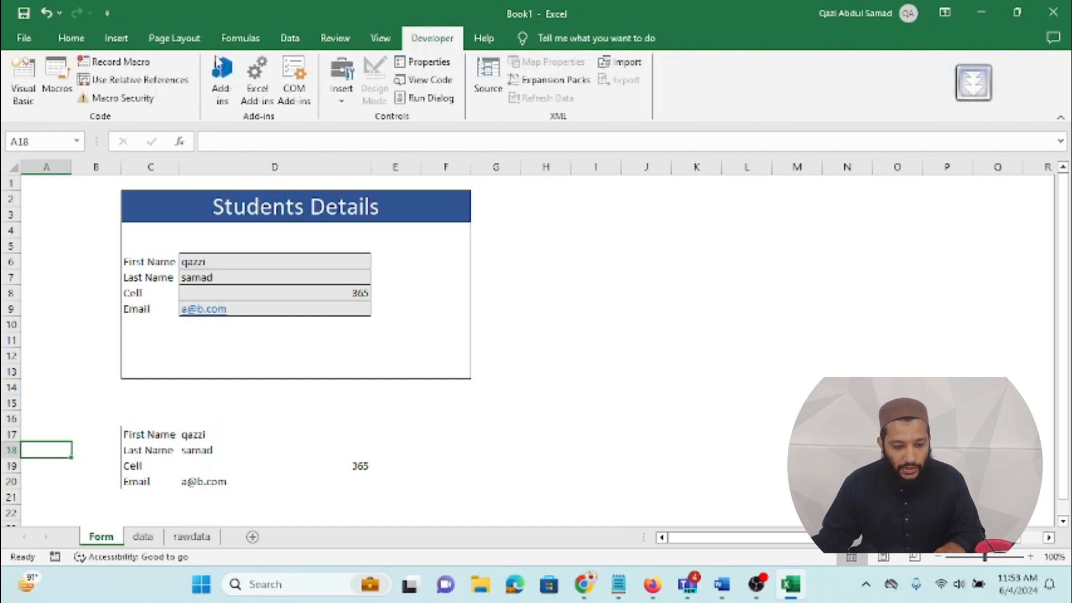
left_click(117, 62)
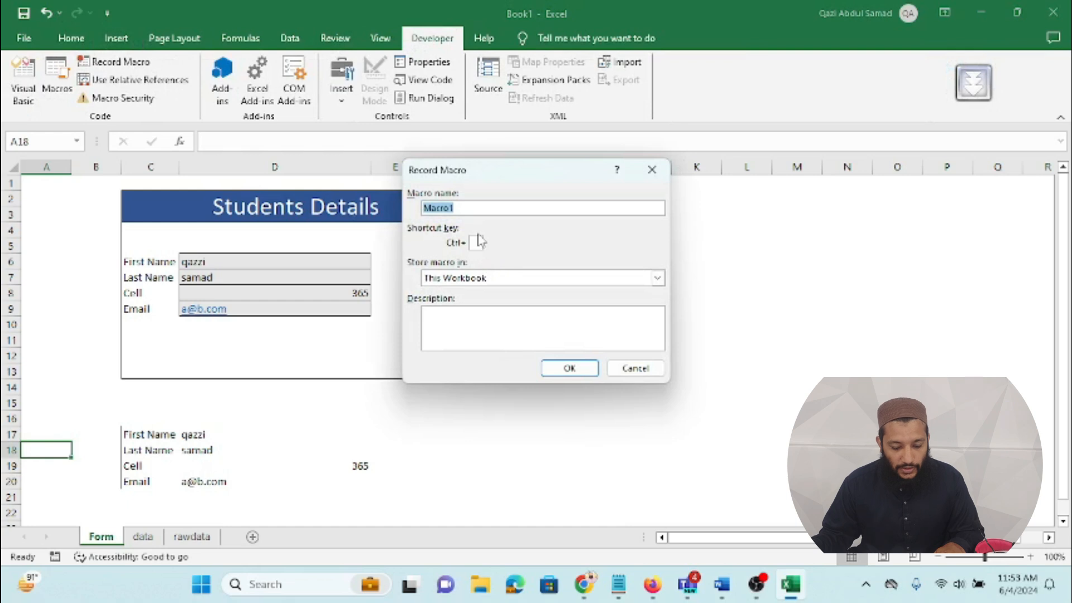
type("automate")
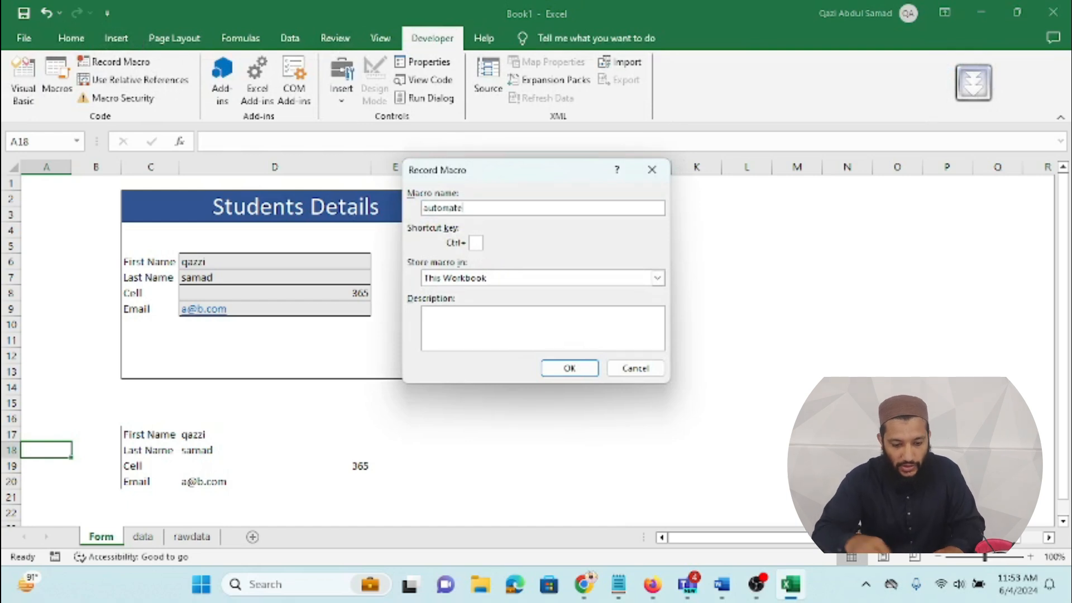
left_click(569, 369)
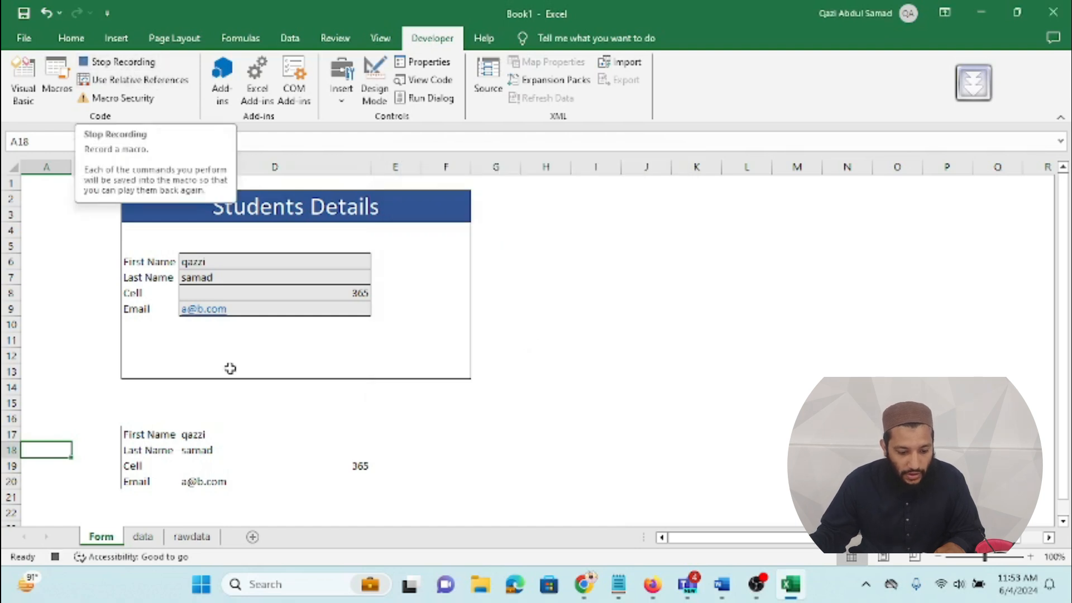
Step: Copy the linked form values in D17:D20 and go to the rawdata sheet
left_click_drag(207, 433, 207, 479)
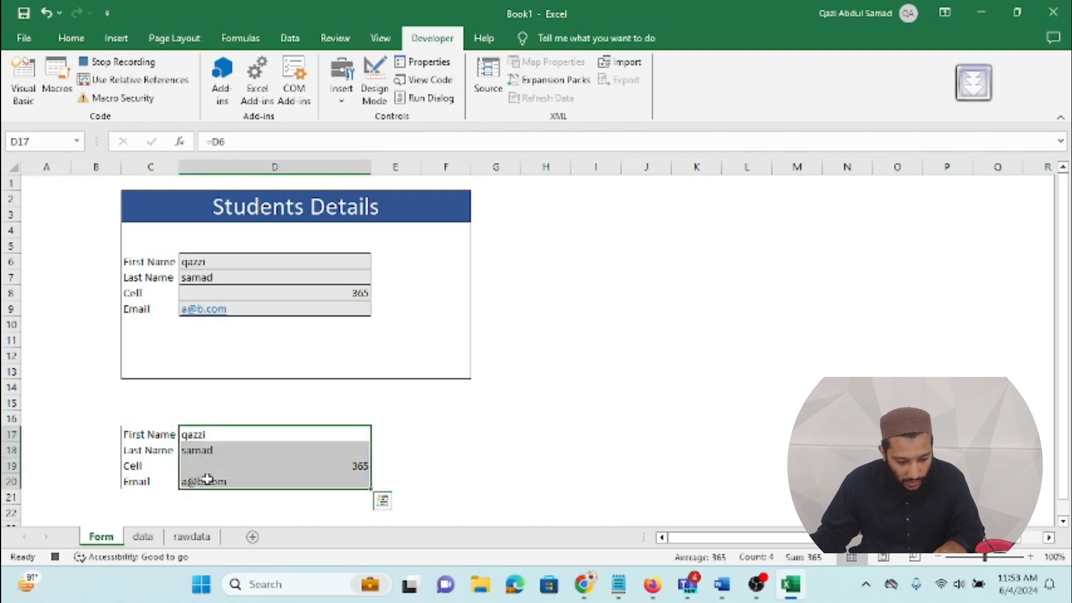
key("ctrl+c")
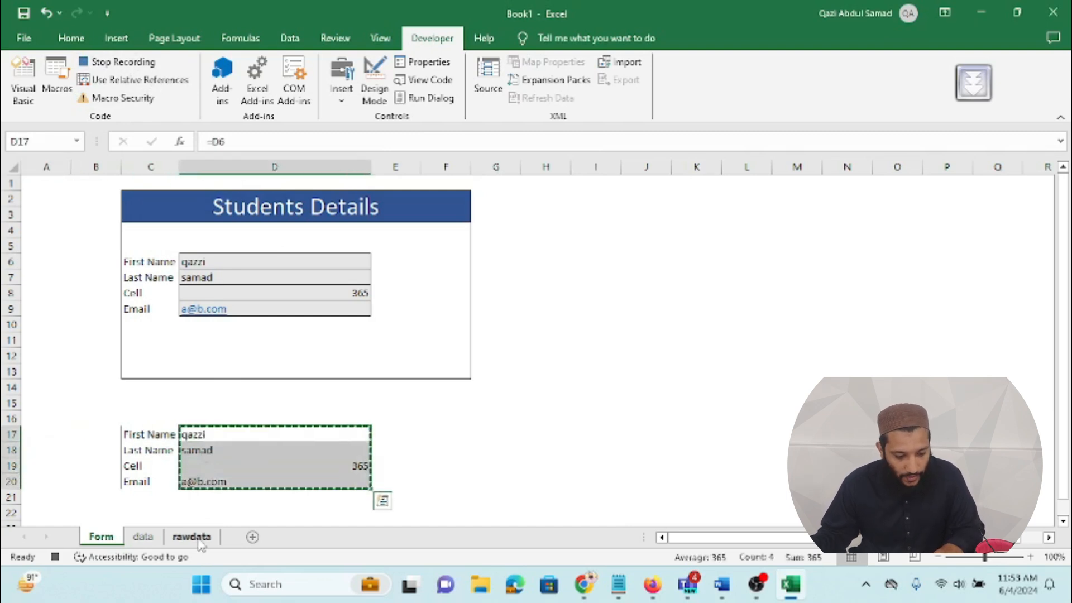
left_click(198, 540)
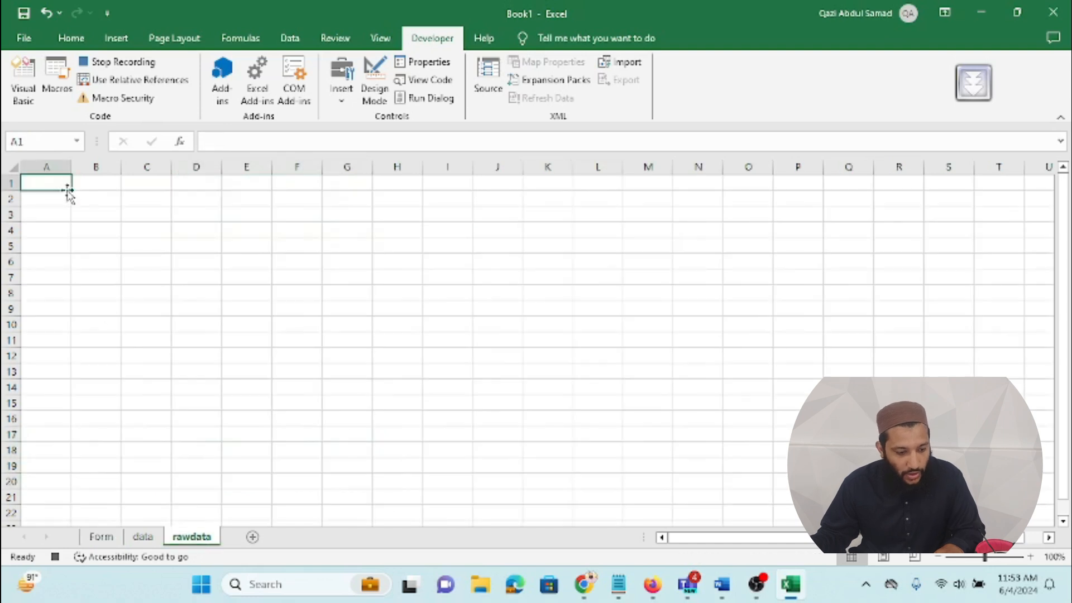
left_click(76, 45)
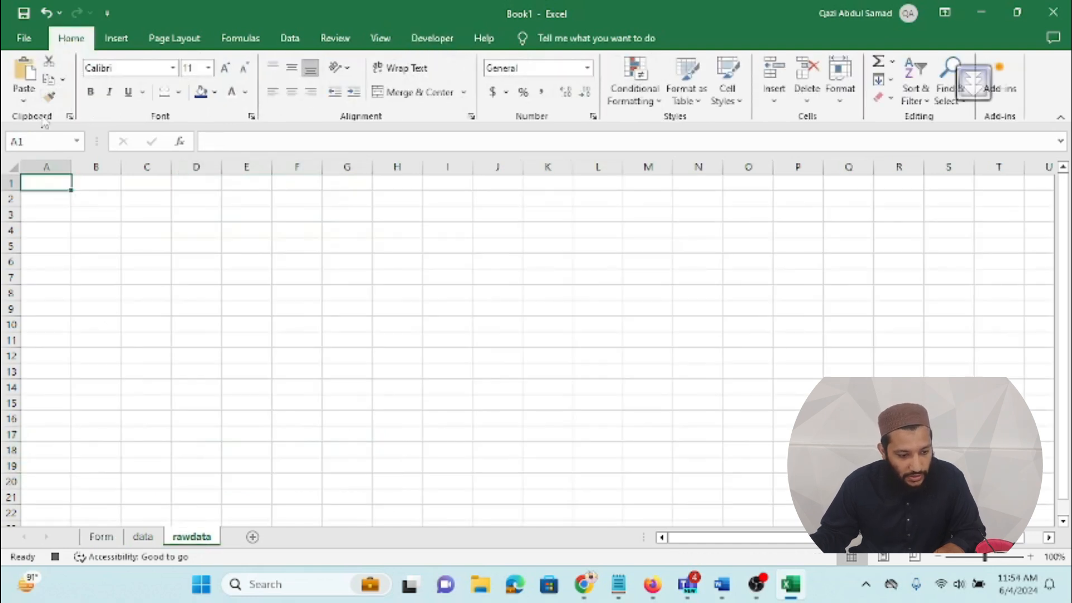
Step: Paste them as transposed values across rawdata A1:D1, copy that row, and go to the data sheet
left_click(23, 101)
left_click(56, 265)
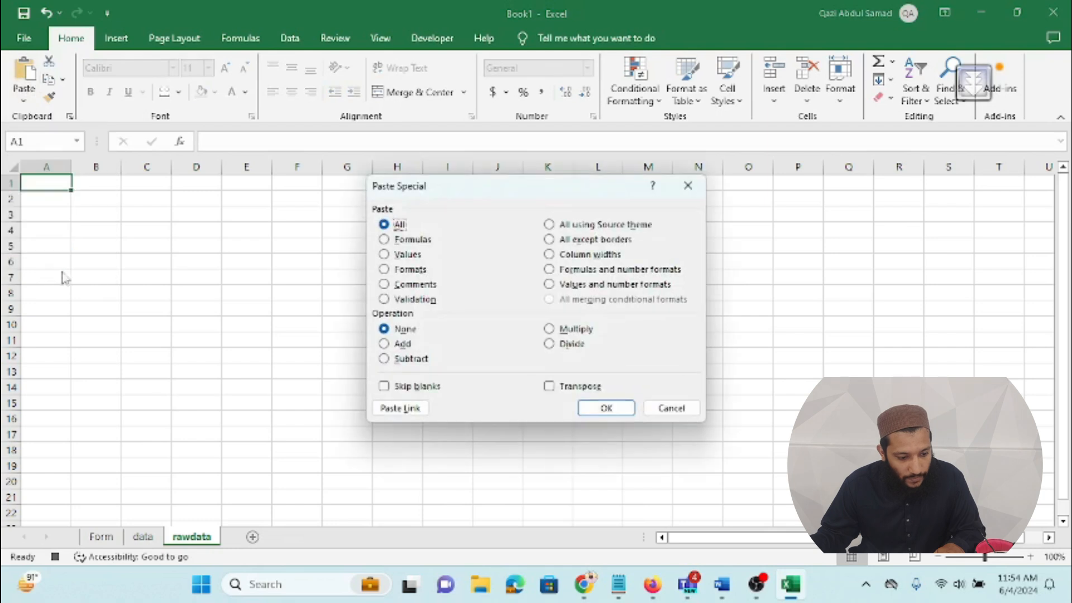
left_click(384, 254)
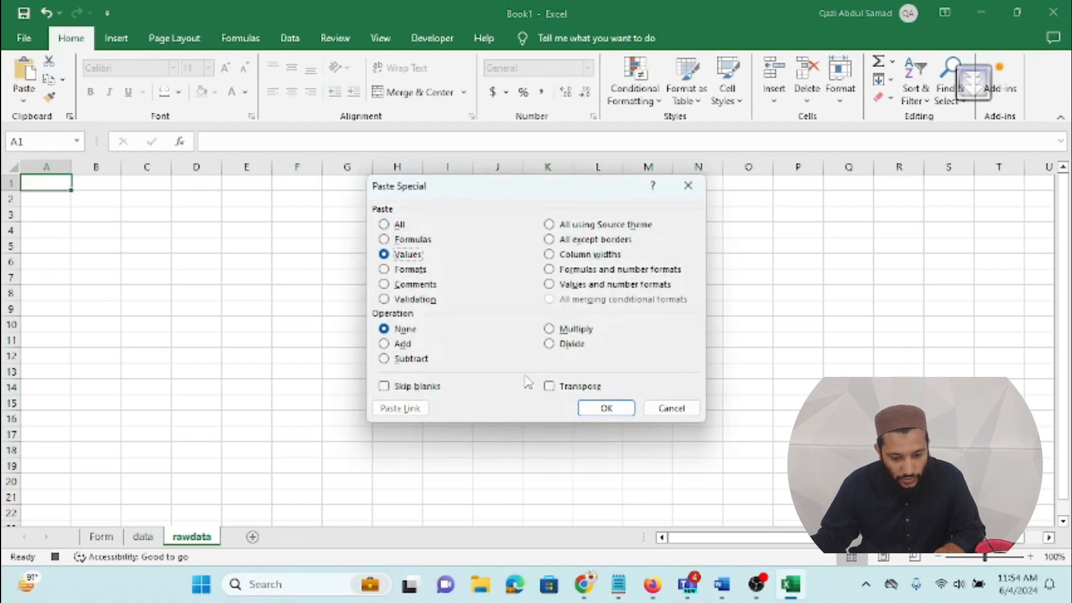
left_click(549, 387)
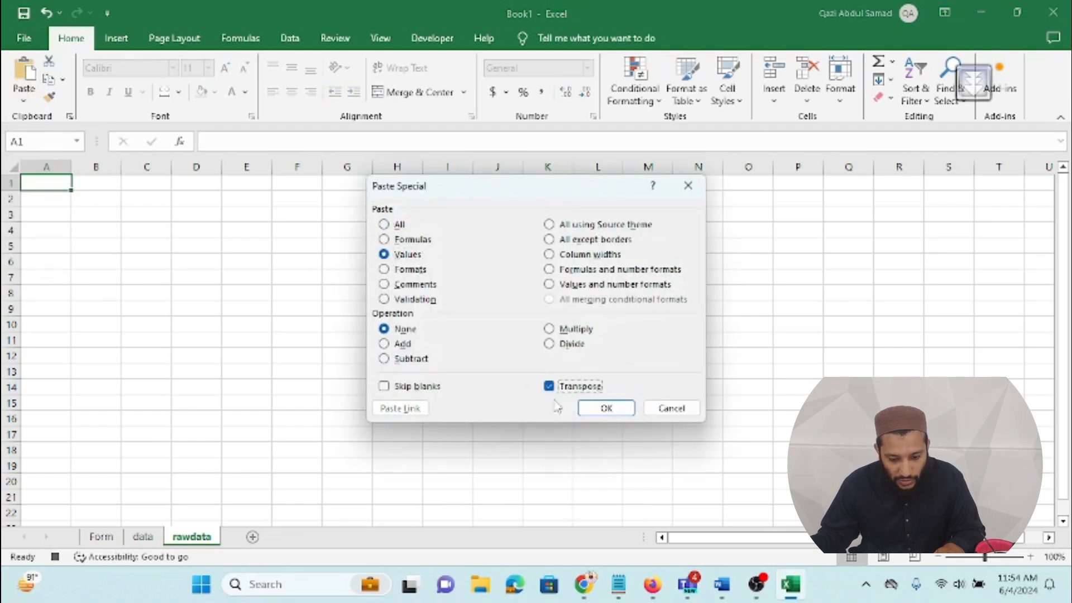
left_click(593, 413)
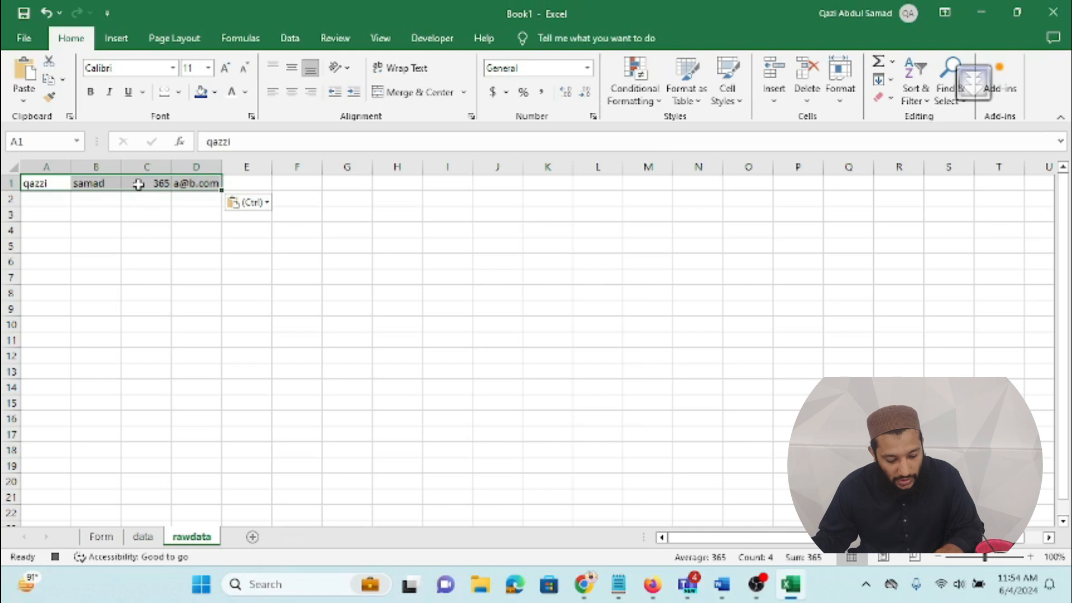
key("ctrl+c")
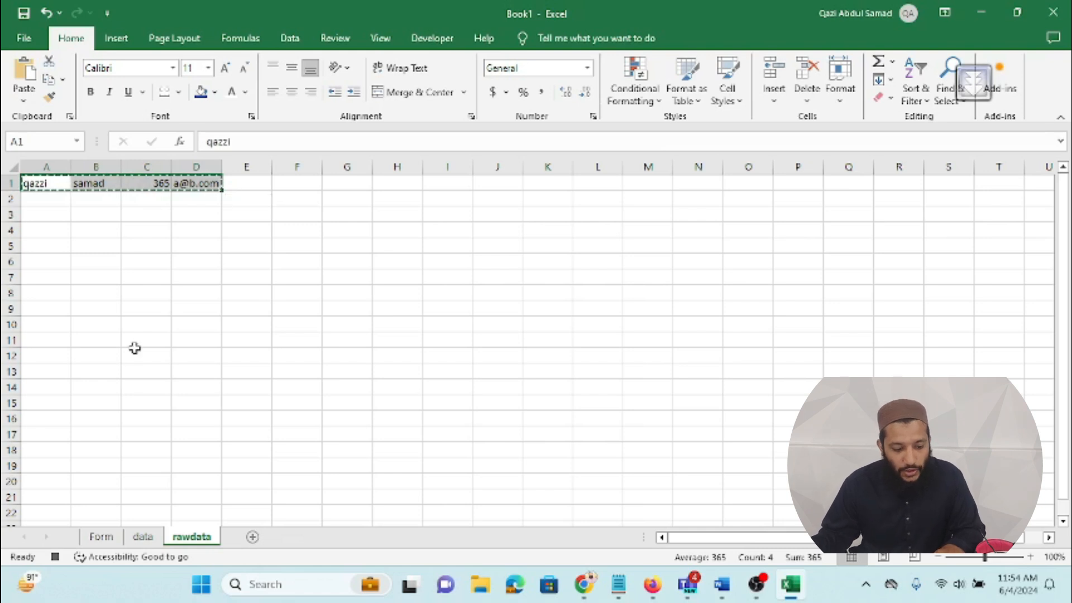
left_click(146, 538)
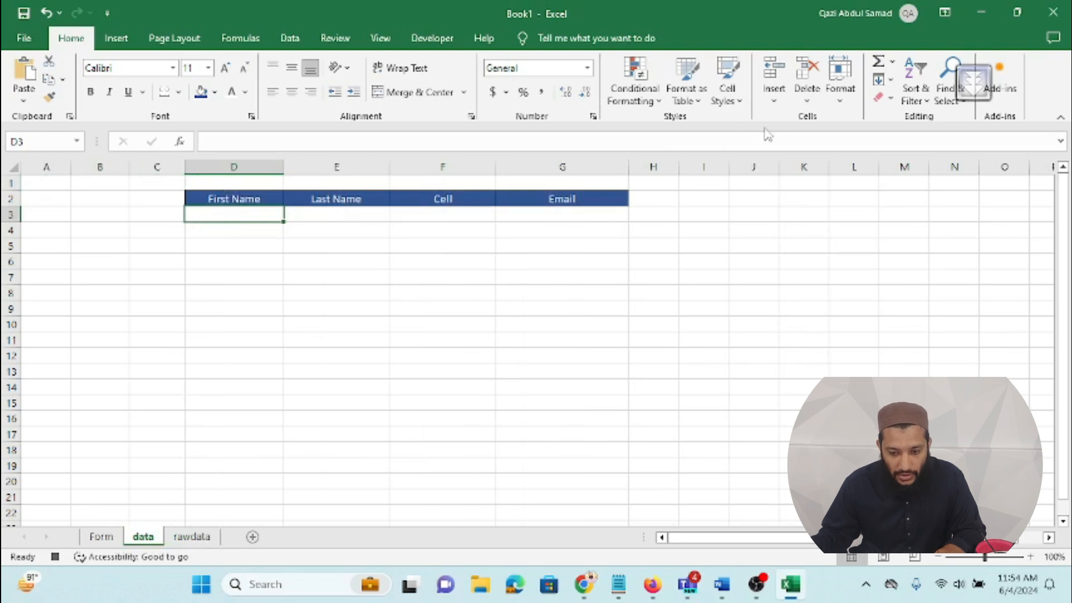
Step: Insert the copied entry at D3 of the data sheet, shifting existing cells down
left_click(773, 96)
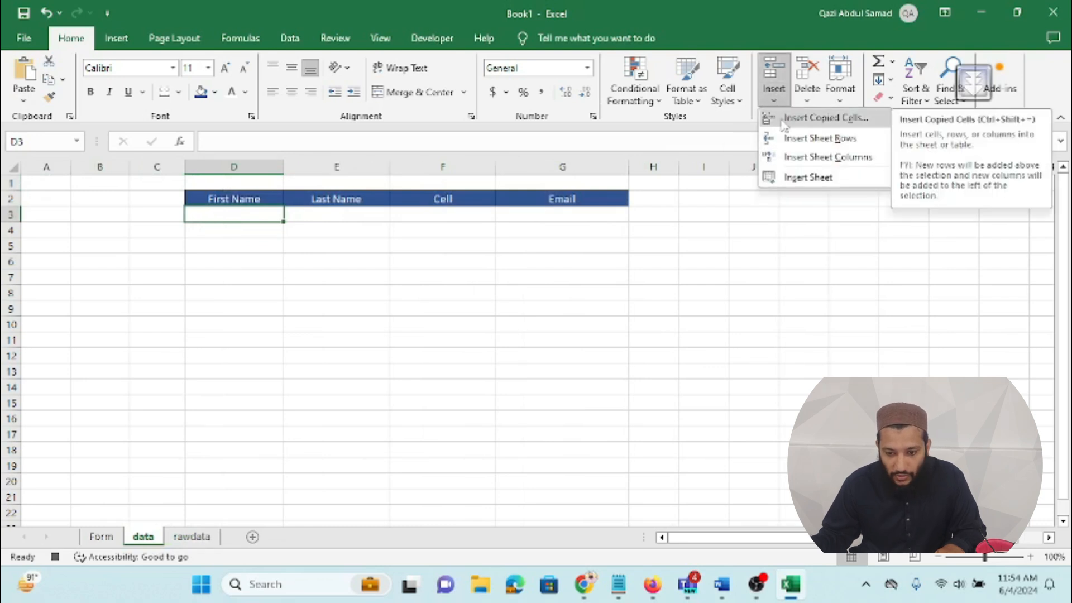
left_click(784, 119)
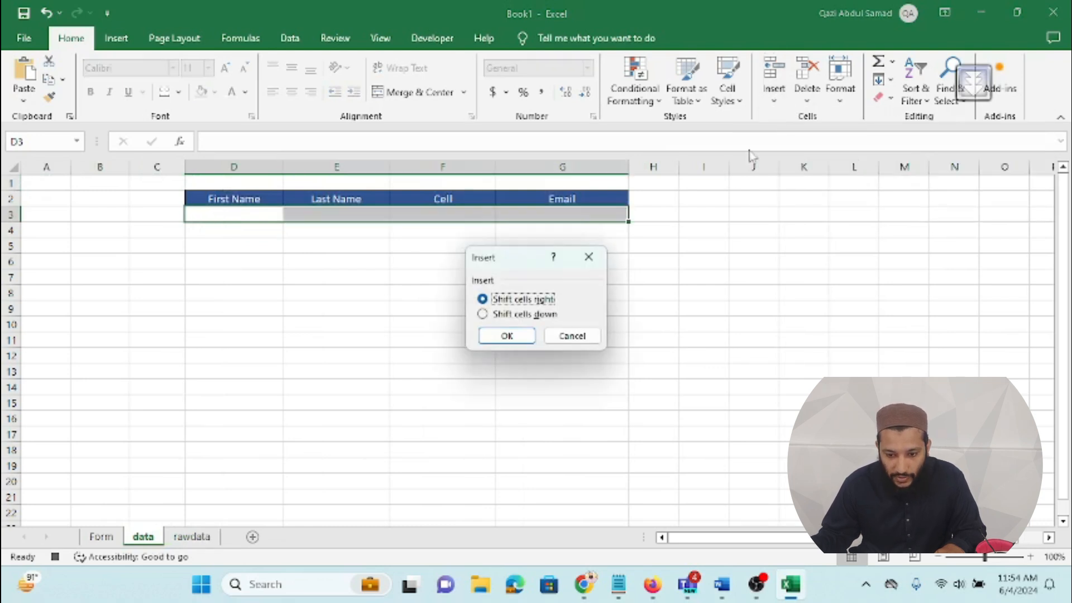
left_click(545, 316)
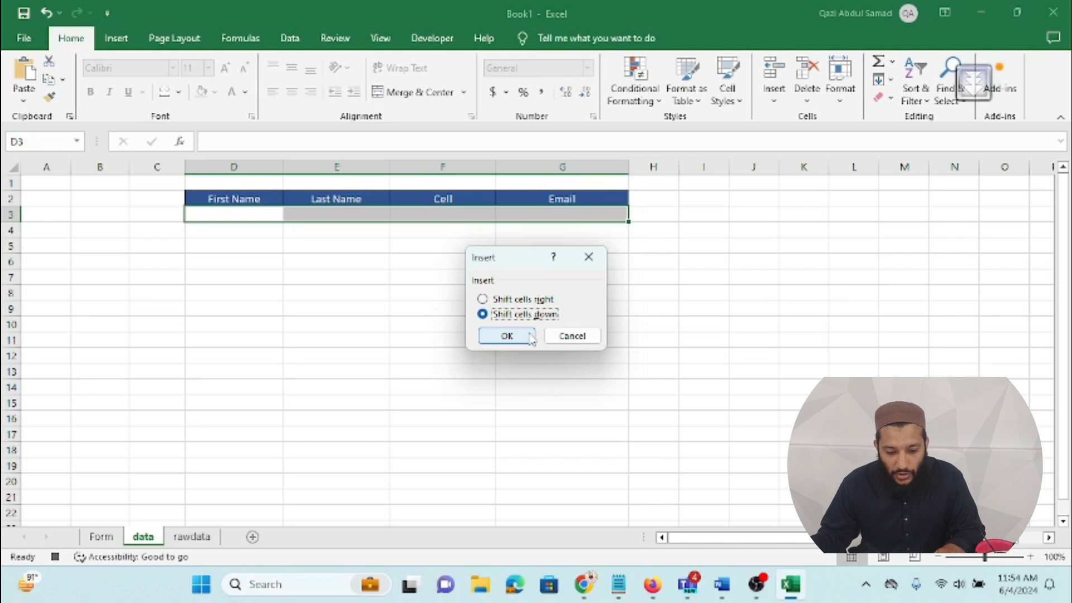
left_click(529, 337)
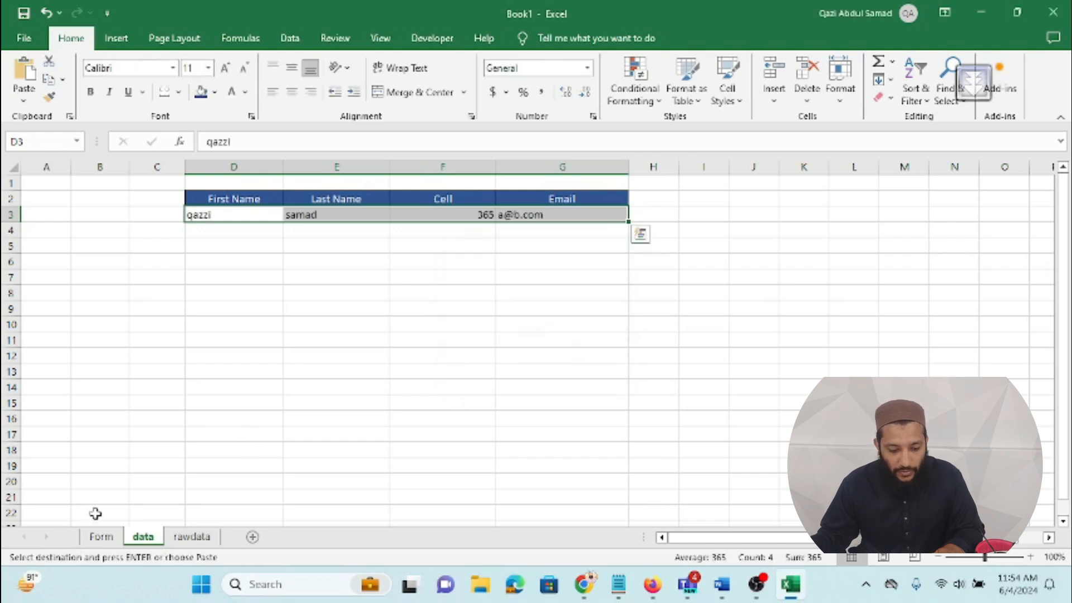
Step: Clear the First Name, Last Name, Cell and Email fields (D6:D9) on the Form sheet
left_click(101, 536)
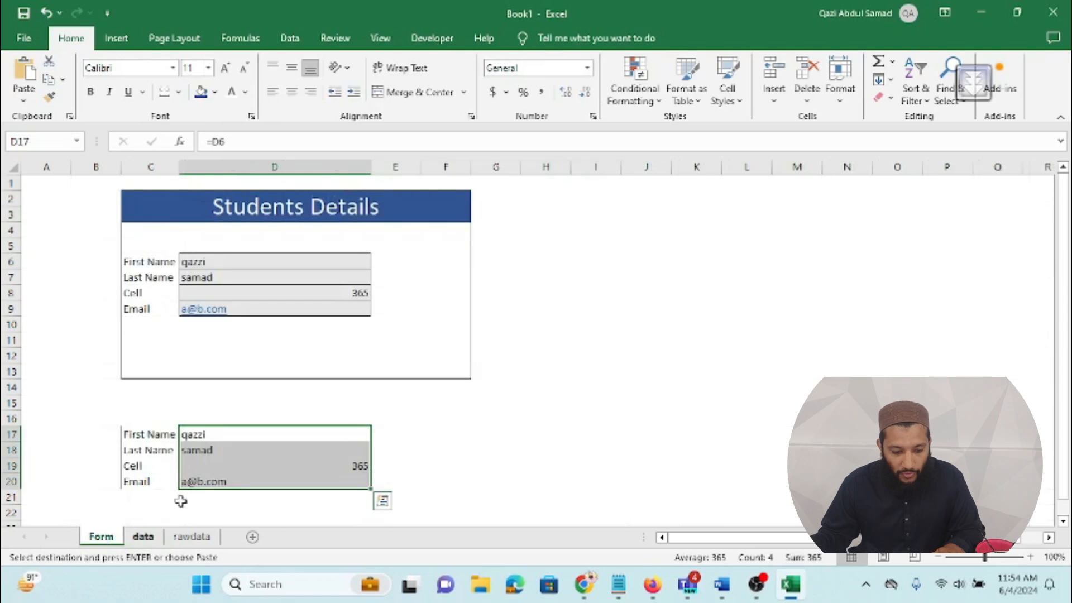
left_click(312, 262)
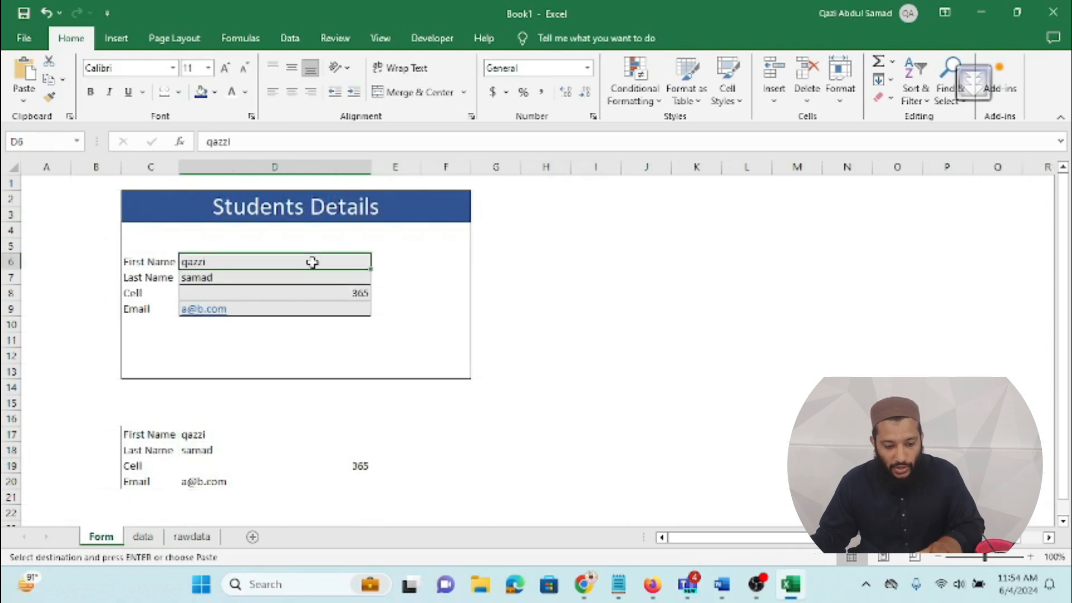
key("Escape")
key("BackSpace")
left_click(316, 277)
key("BackSpace")
left_click(323, 292)
key("BackSpace")
left_click(349, 309)
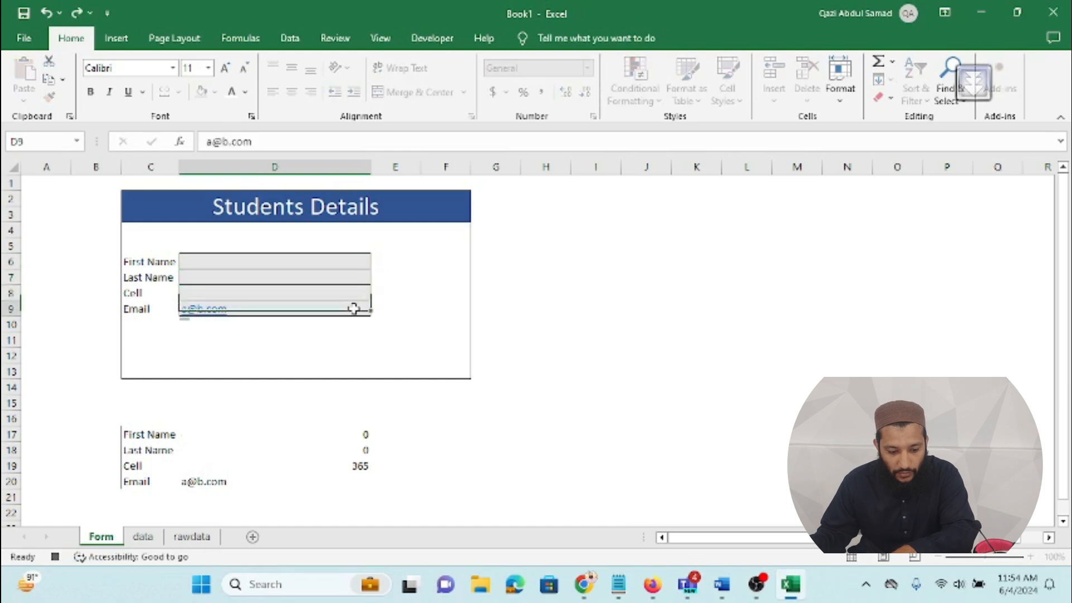
key("BackSpace")
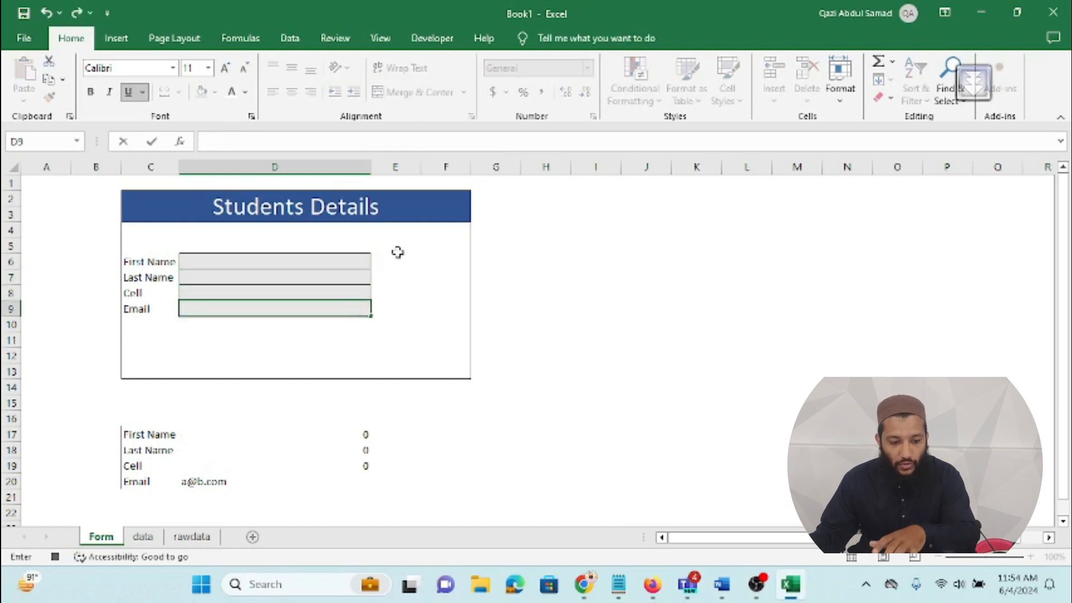
Step: Stop the macro recording from the Developer tab
left_click(439, 352)
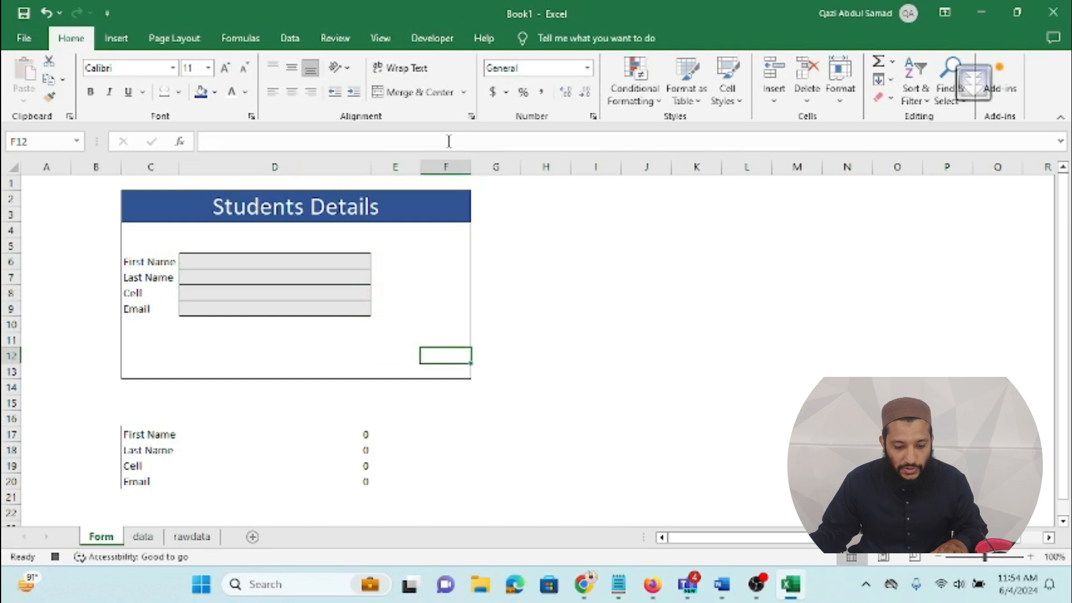
left_click(432, 37)
left_click(157, 66)
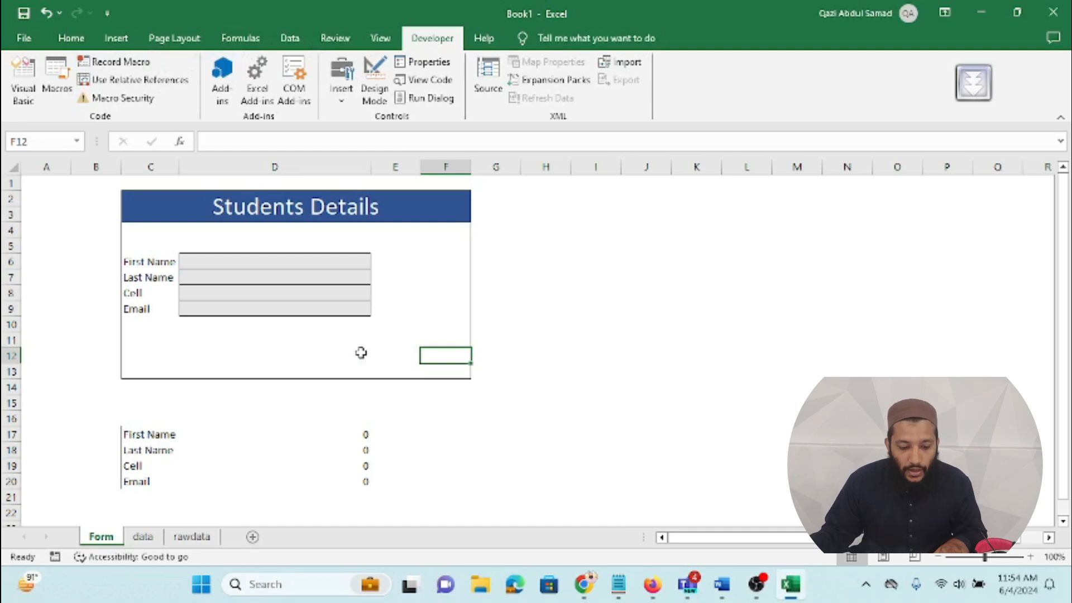
Step: Draw a Form Controls button near E11 and assign it the automate macro
left_click(361, 352)
left_click(379, 340)
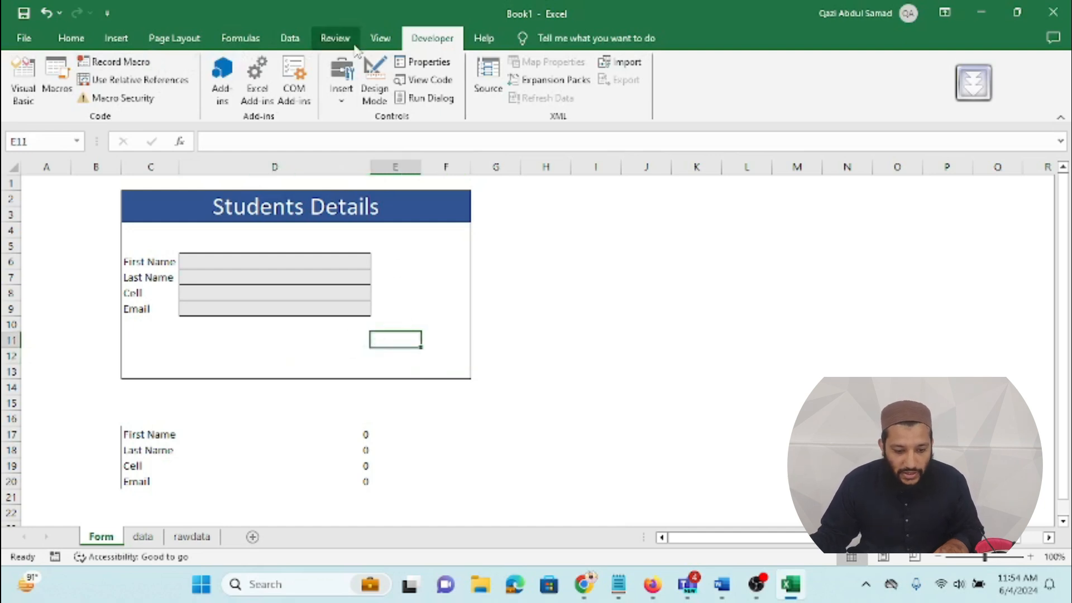
left_click(342, 94)
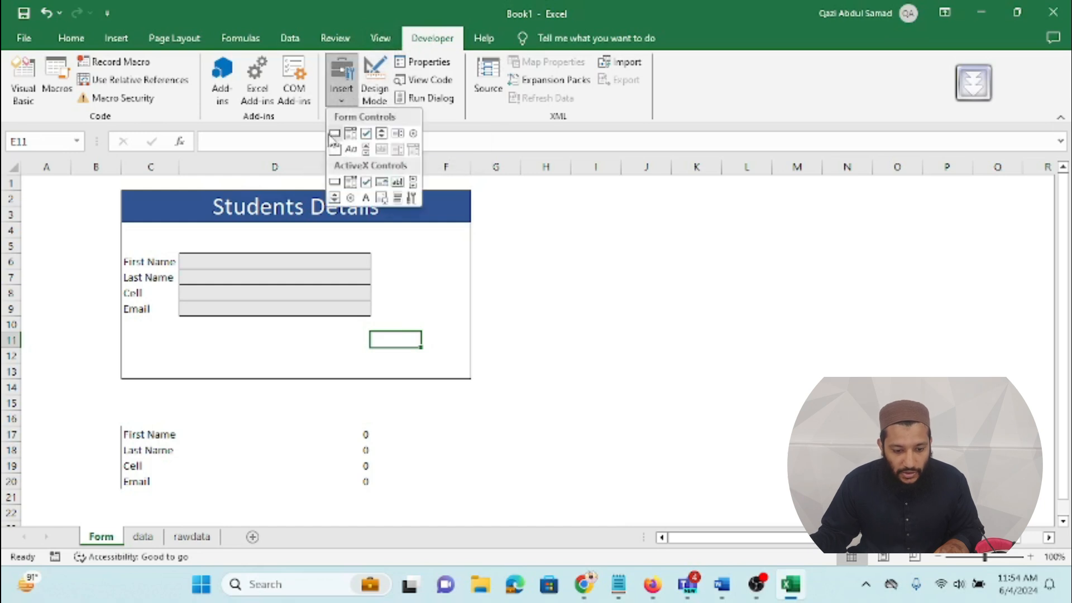
left_click(334, 134)
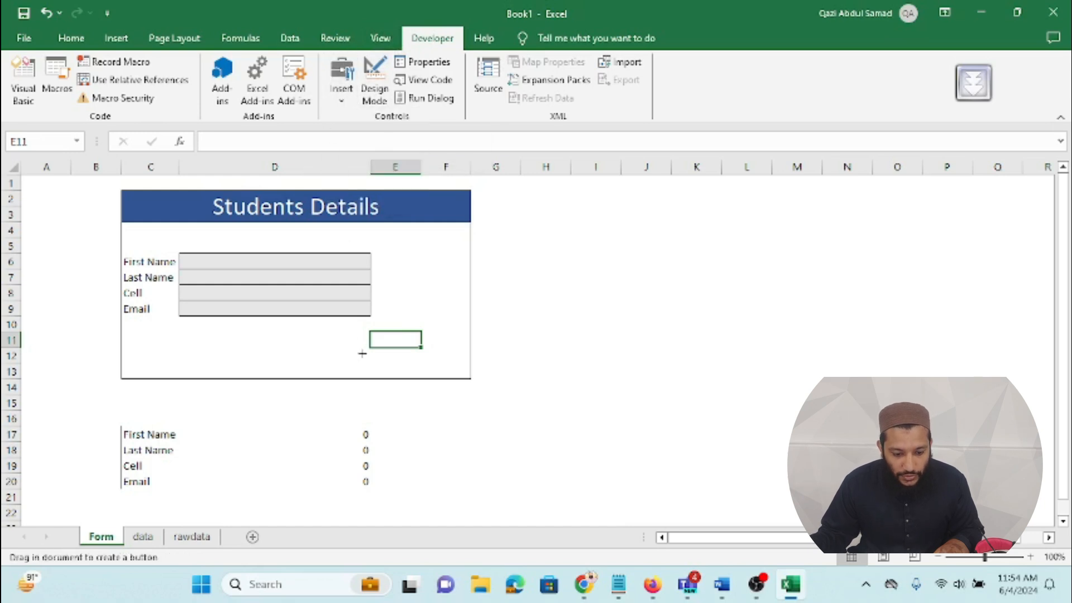
left_click_drag(353, 335, 447, 367)
left_click(432, 196)
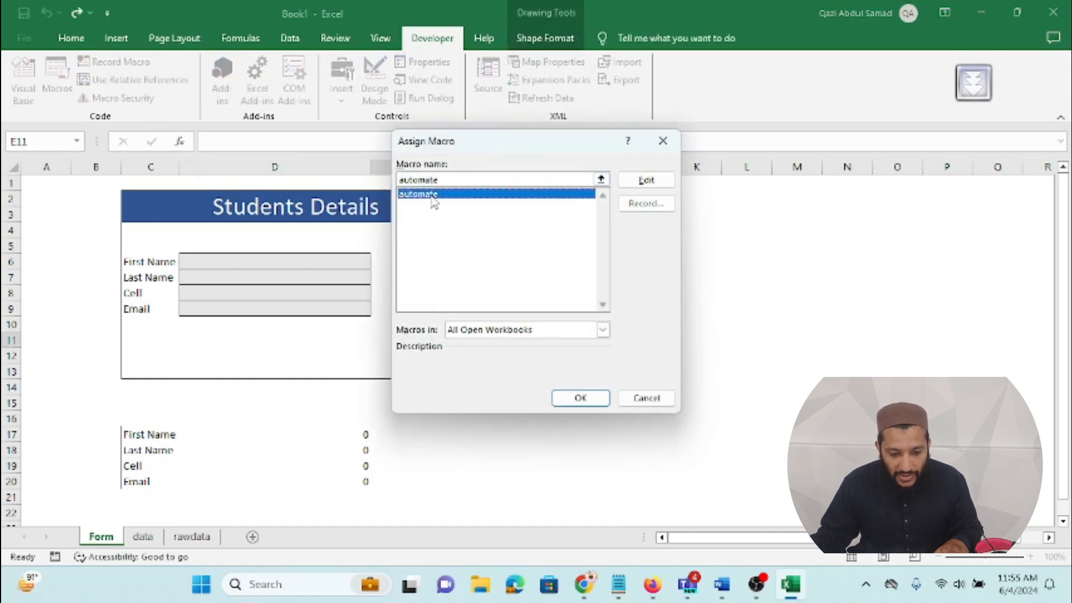
left_click(581, 398)
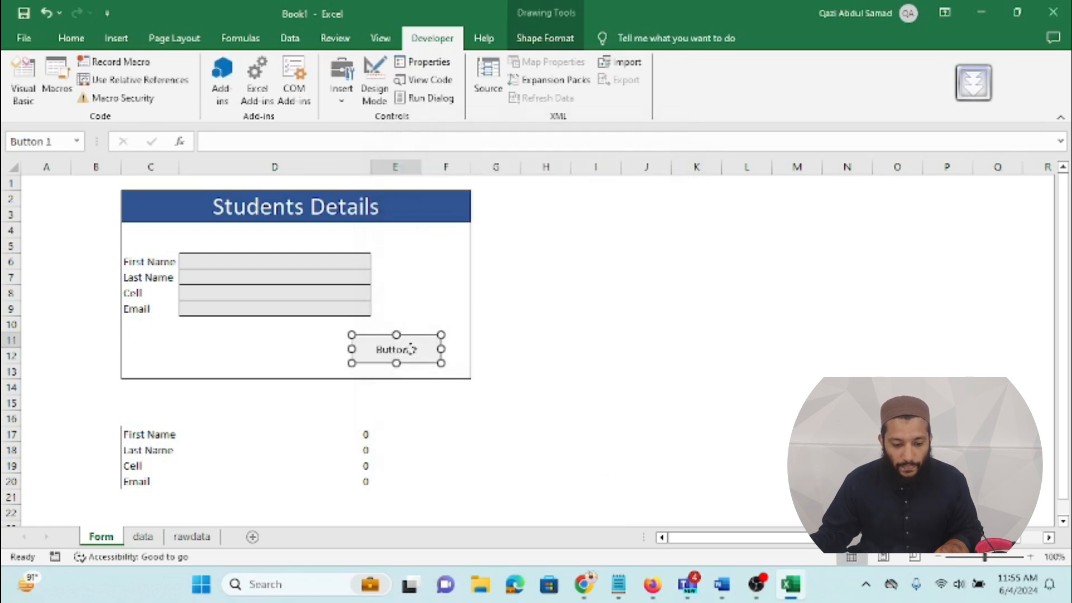
Step: Change the button's label to 'Submit'
right_click(412, 349)
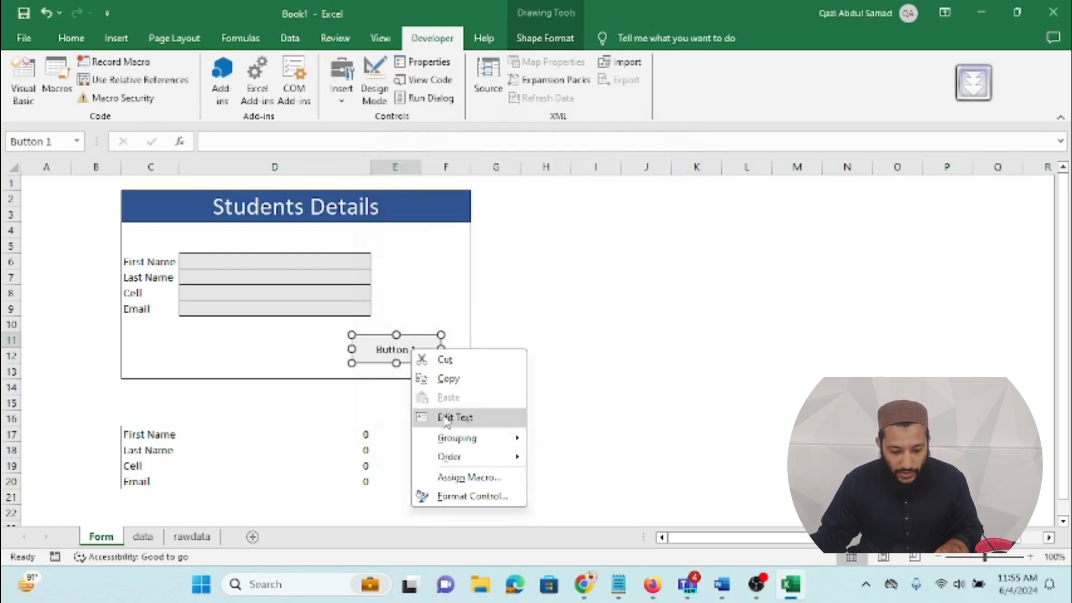
left_click(453, 417)
key("BackSpace")
key("BackSpace")
key("BackSpace")
type("Submit")
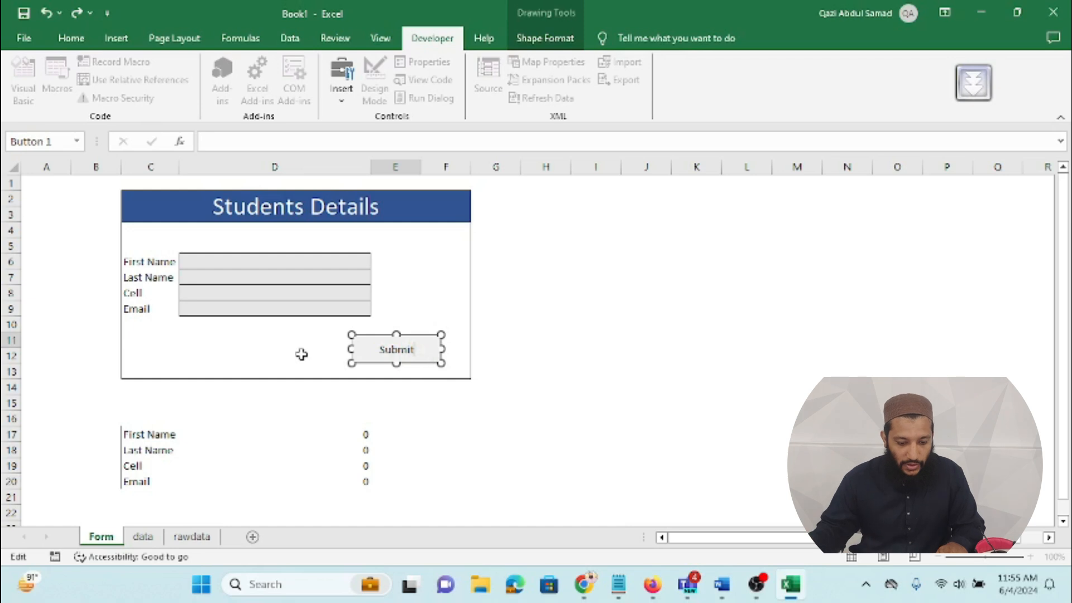
left_click(302, 354)
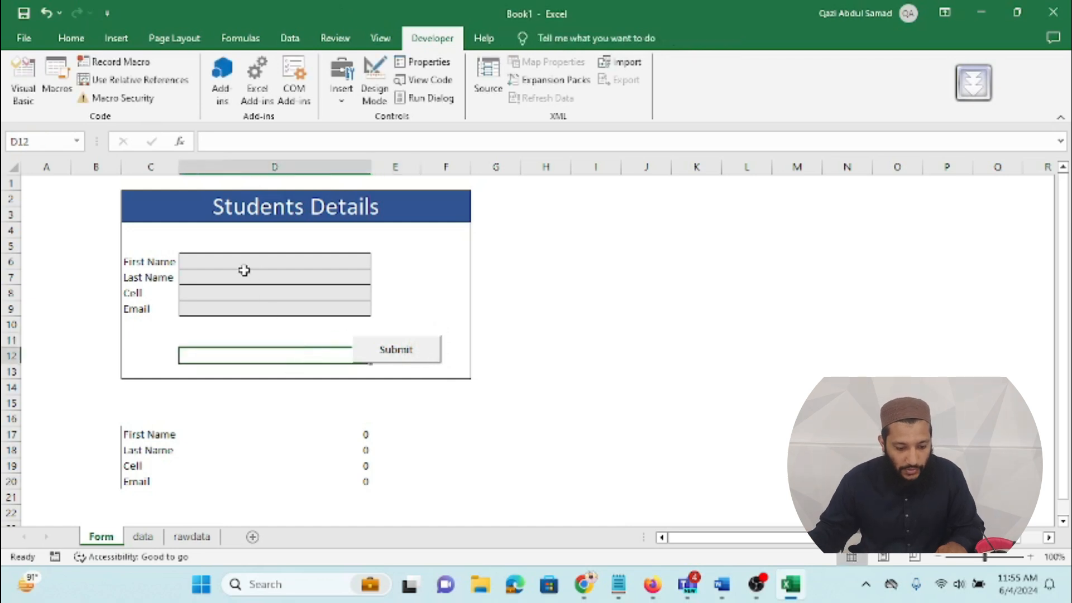
Step: Select the First Name field, check the saved entry on the data sheet, then return to the form
left_click(310, 374)
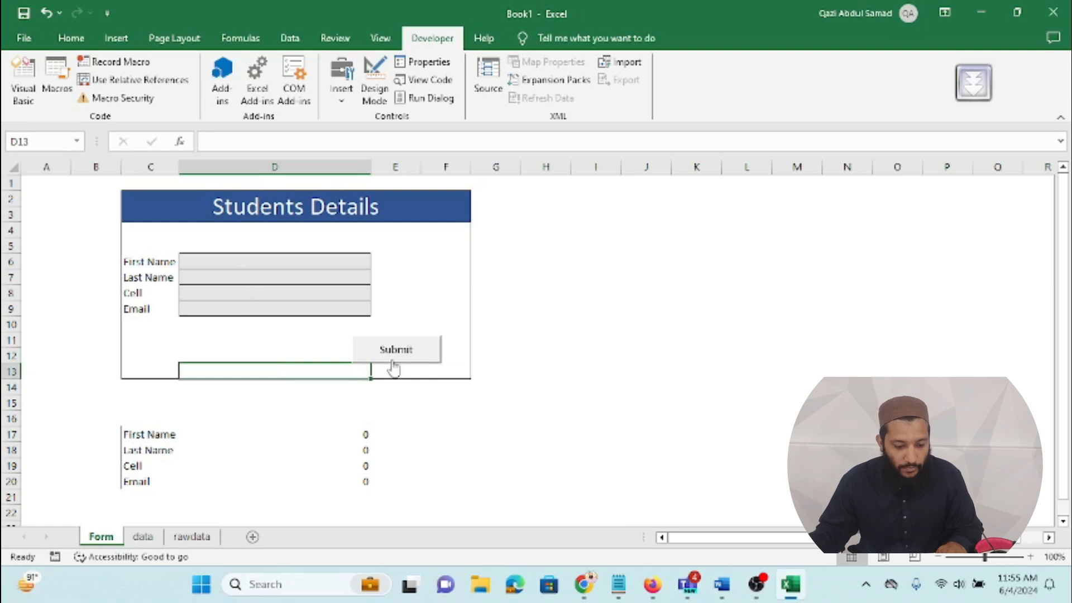
left_click(231, 262)
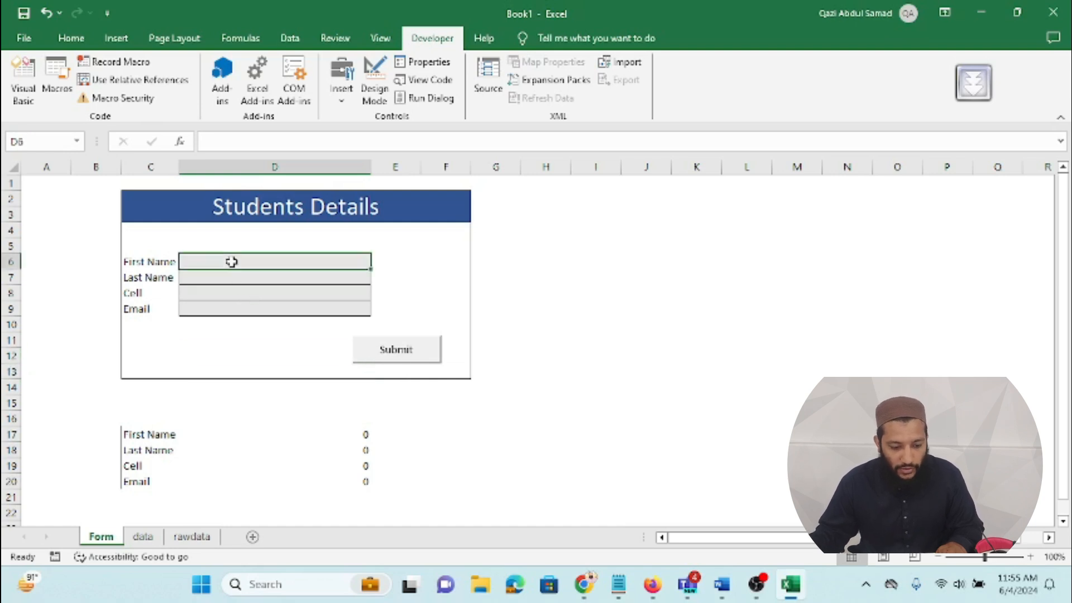
left_click(144, 539)
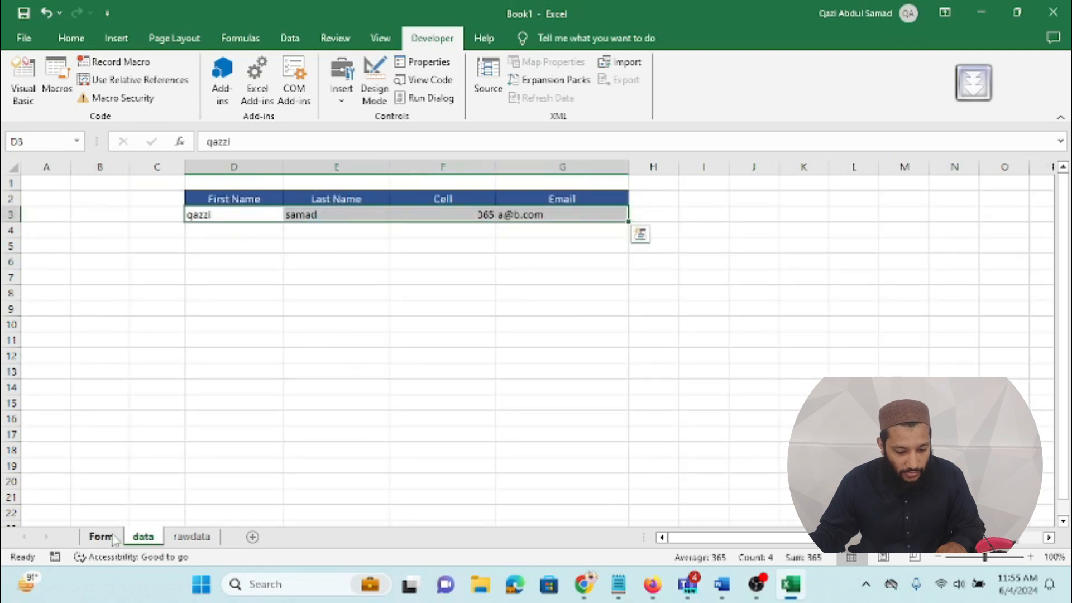
left_click(101, 536)
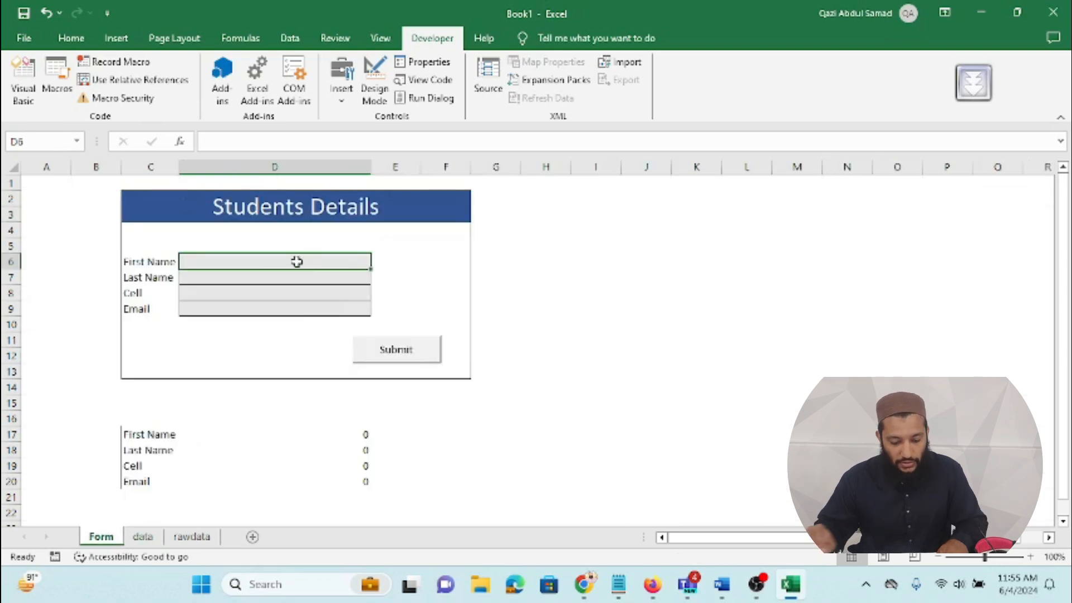
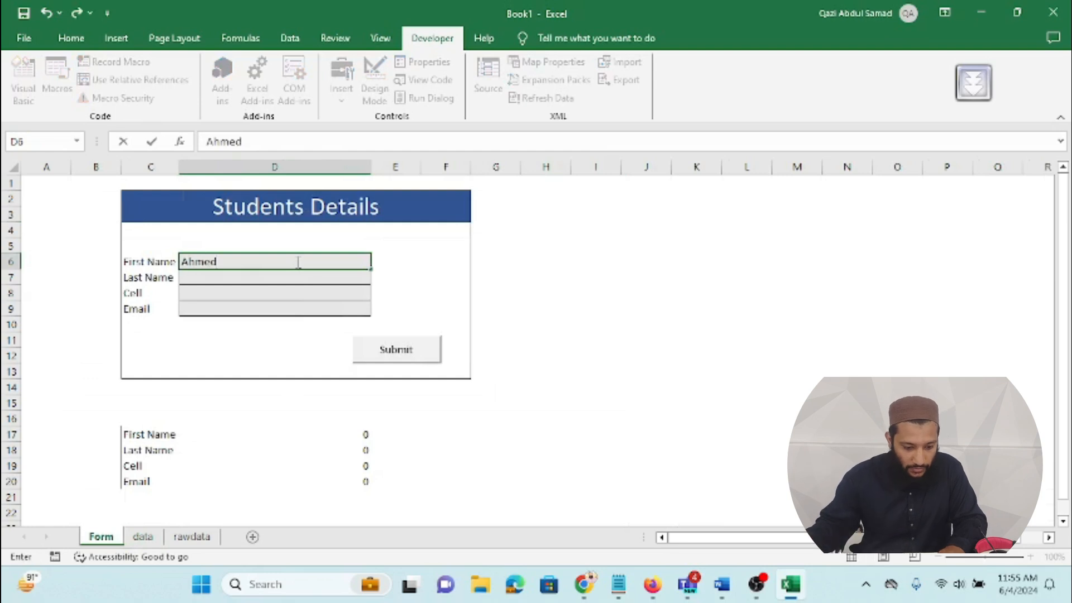
Step: Finish the first name, then enter the student's last name, cell number and e-mail in D7:D9
left_click(275, 273)
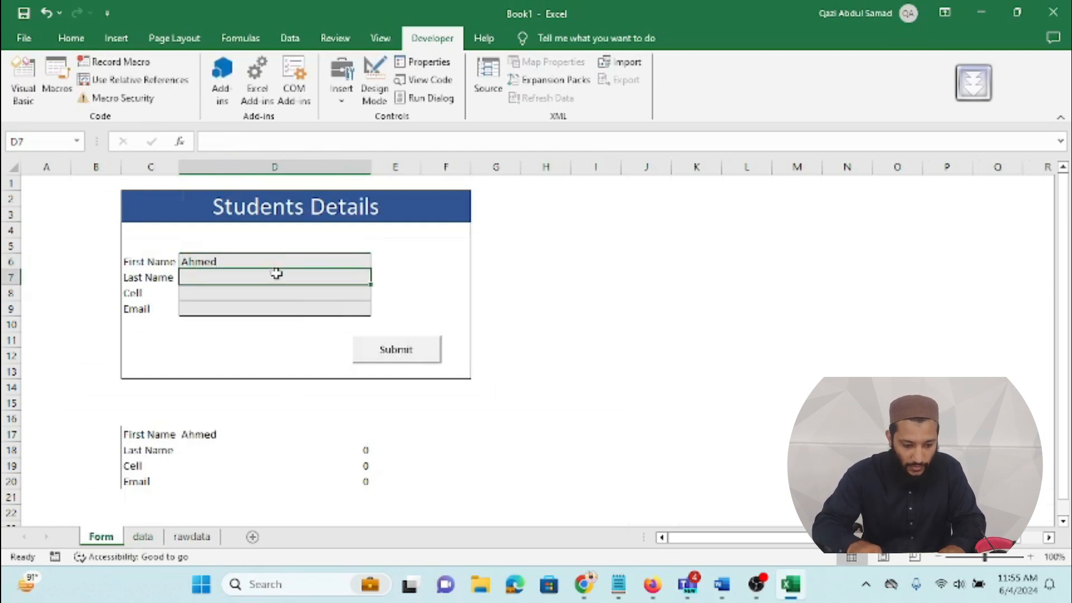
left_click(254, 296)
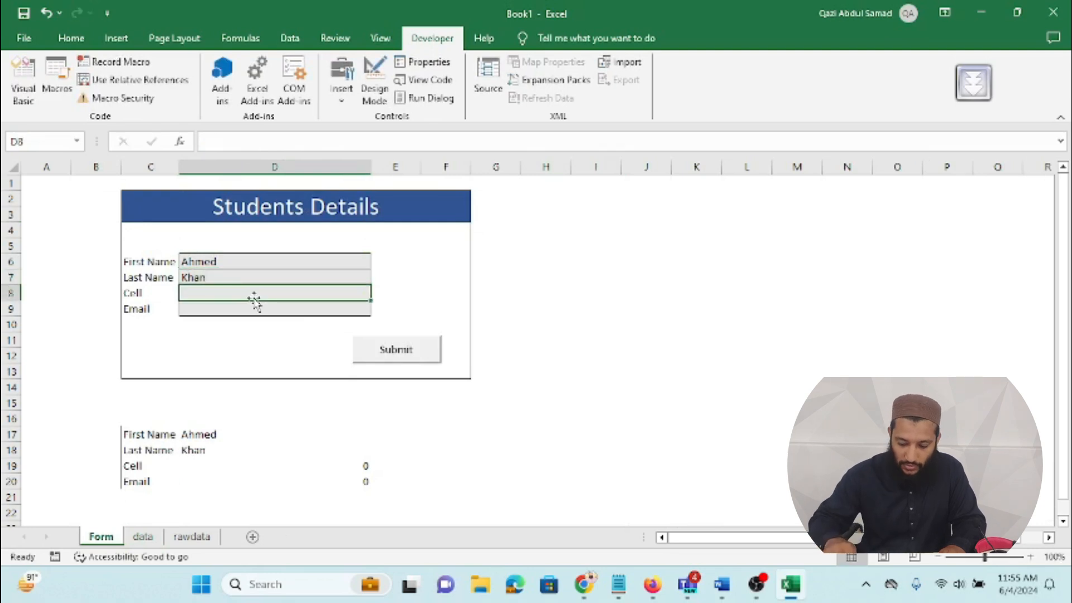
type("0336")
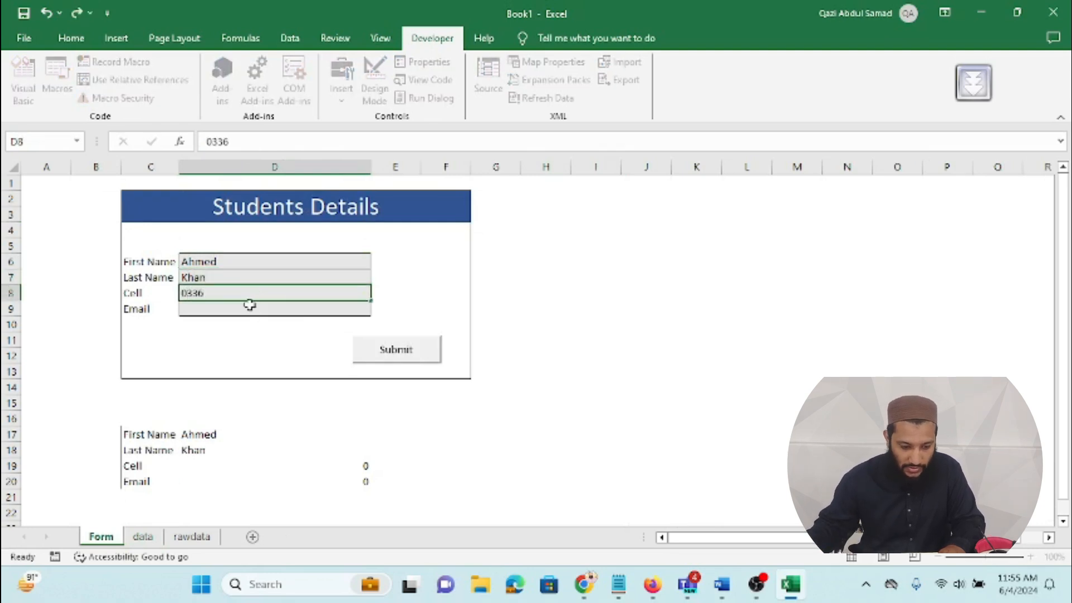
left_click(250, 305)
type("Q")
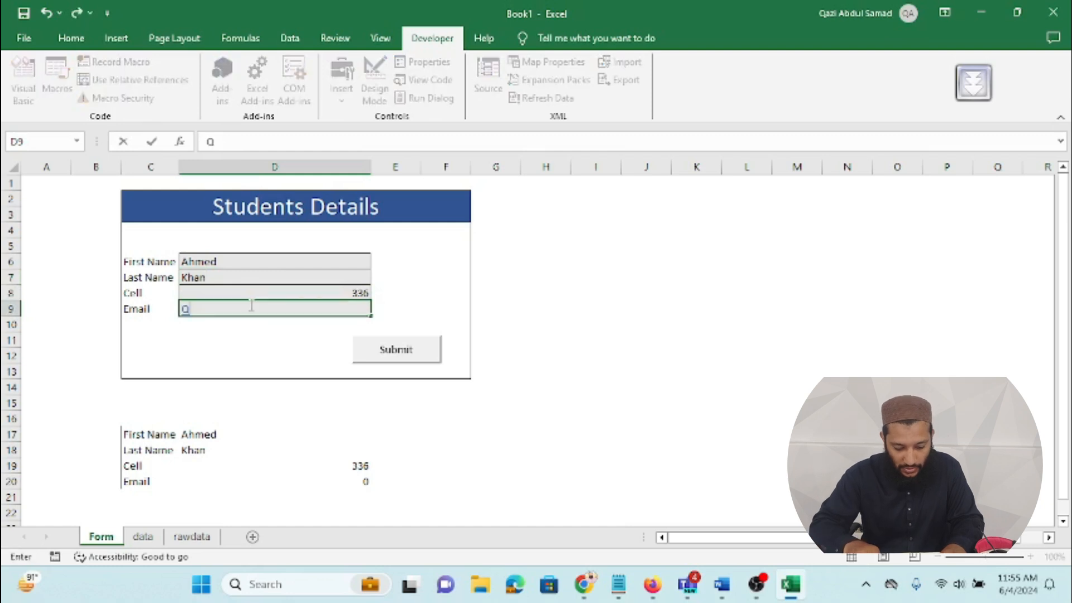
type("@w.com")
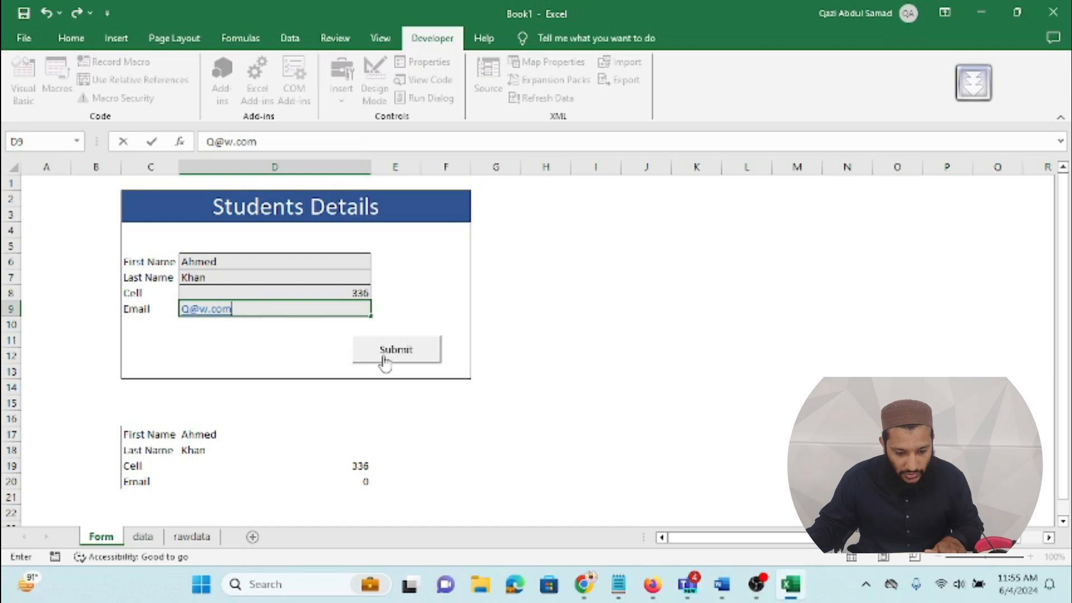
Step: Submit the entry, confirm the new row on the data sheet, and return to the Form sheet
left_click(384, 362)
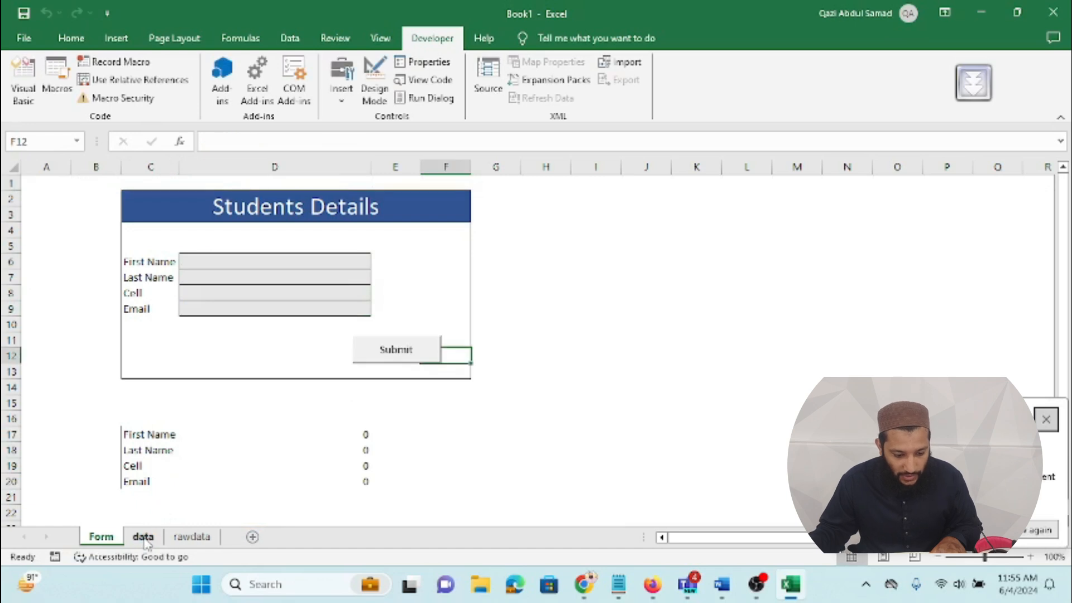
left_click(144, 537)
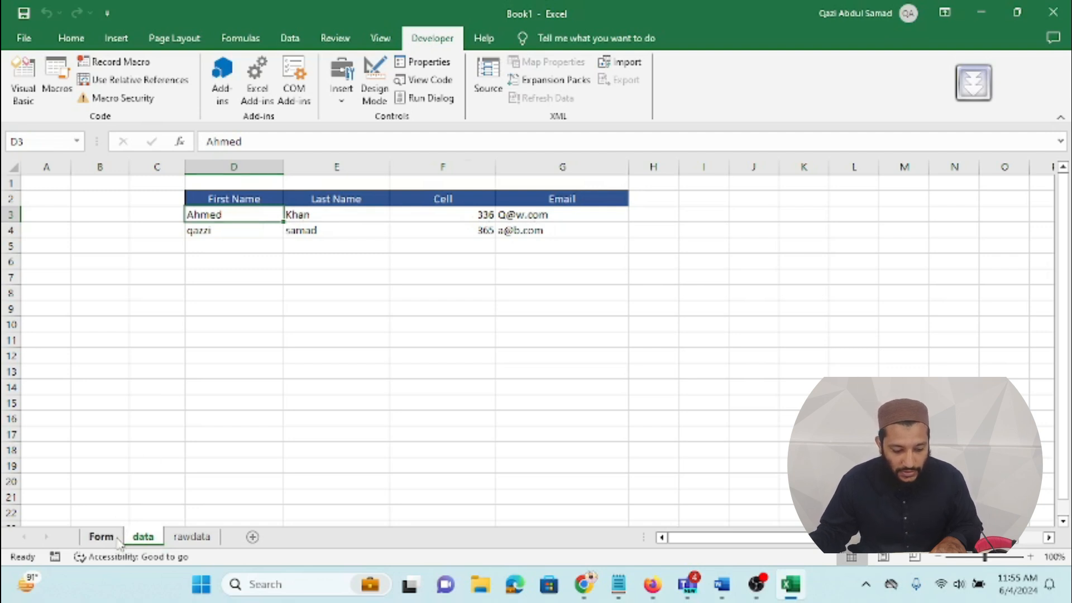
left_click(117, 539)
Step: Set the font colour of preview cells C17:D20 to white
left_click_drag(84, 413, 419, 517)
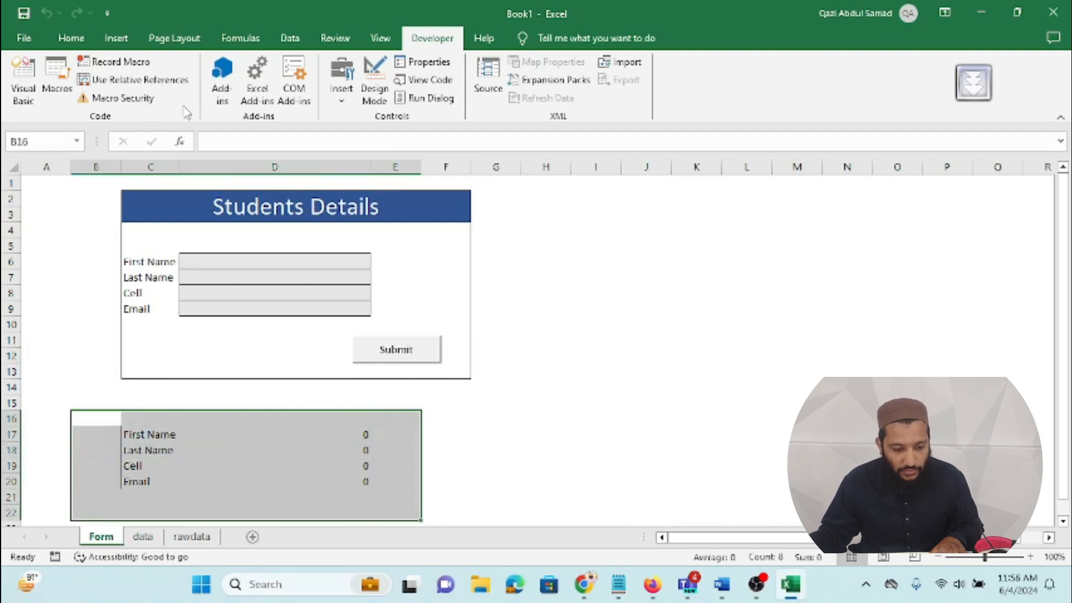
left_click(71, 37)
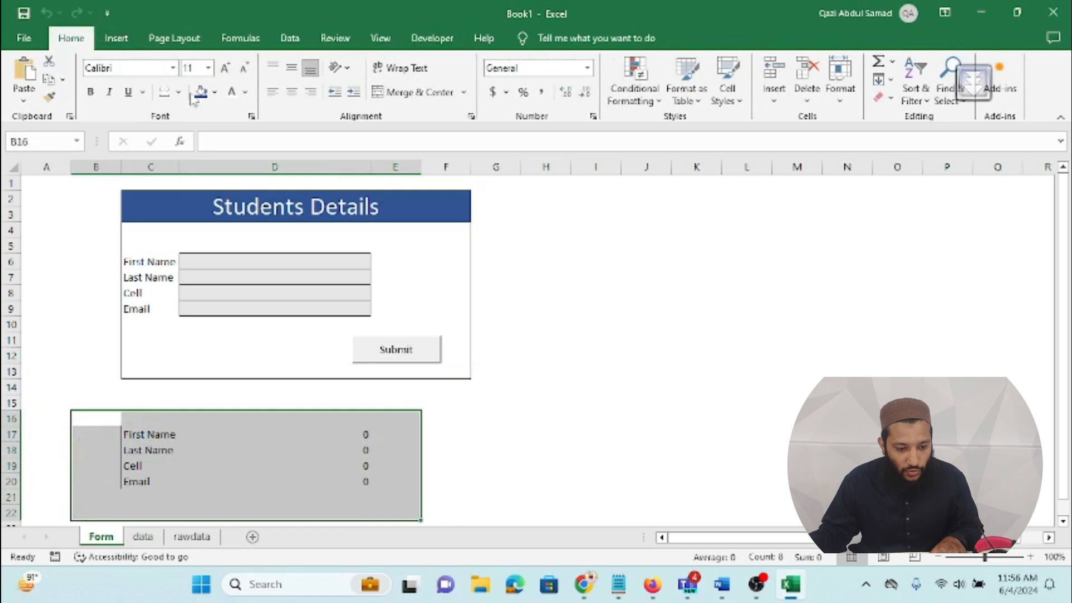
left_click(244, 93)
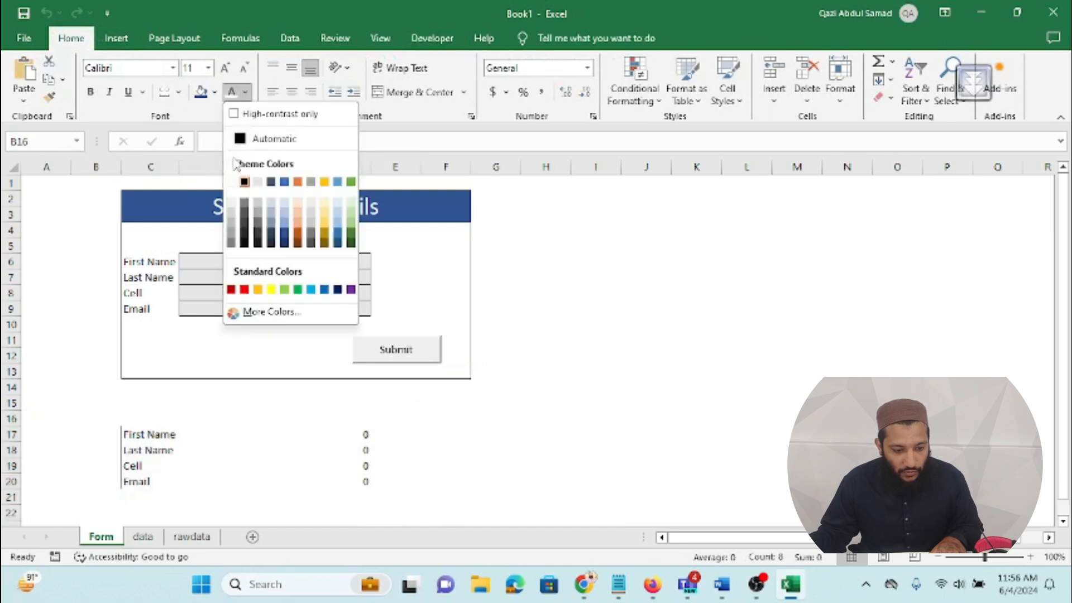
left_click(148, 438)
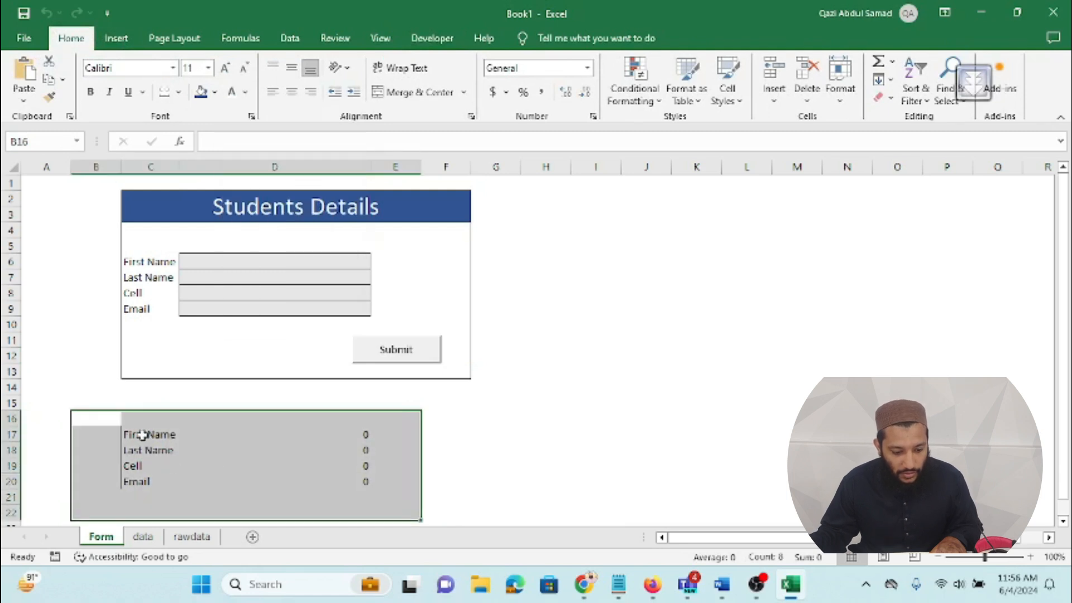
left_click(151, 440)
left_click_drag(151, 440, 299, 486)
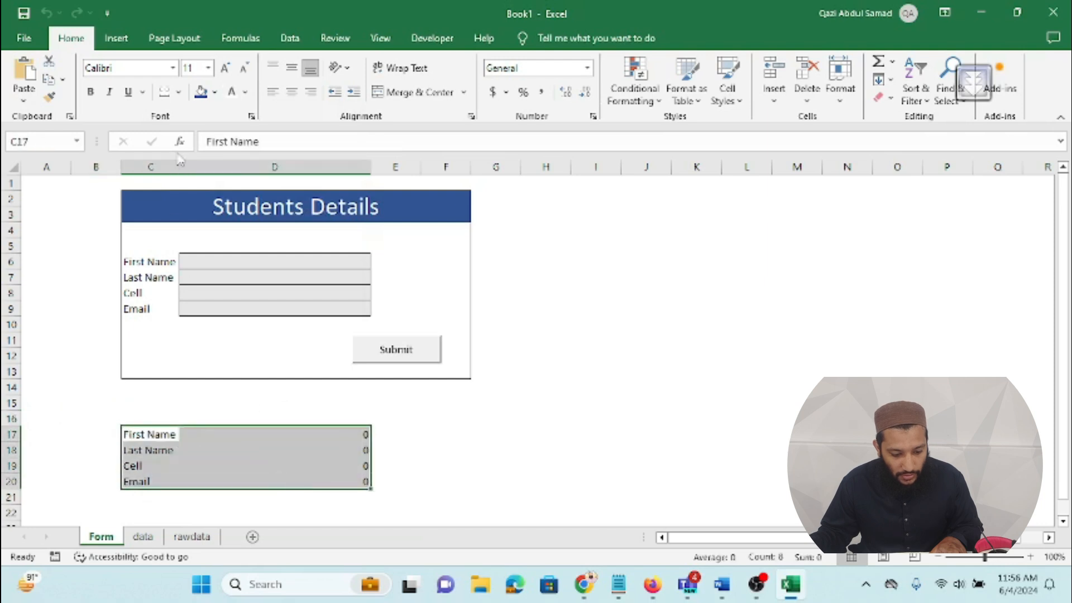
left_click(244, 92)
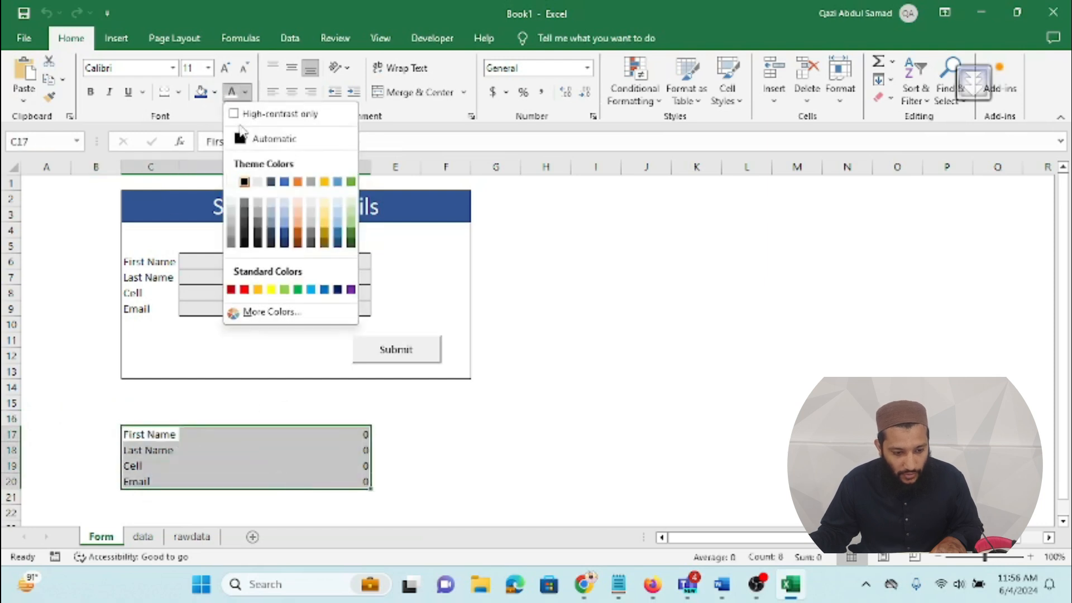
left_click(231, 182)
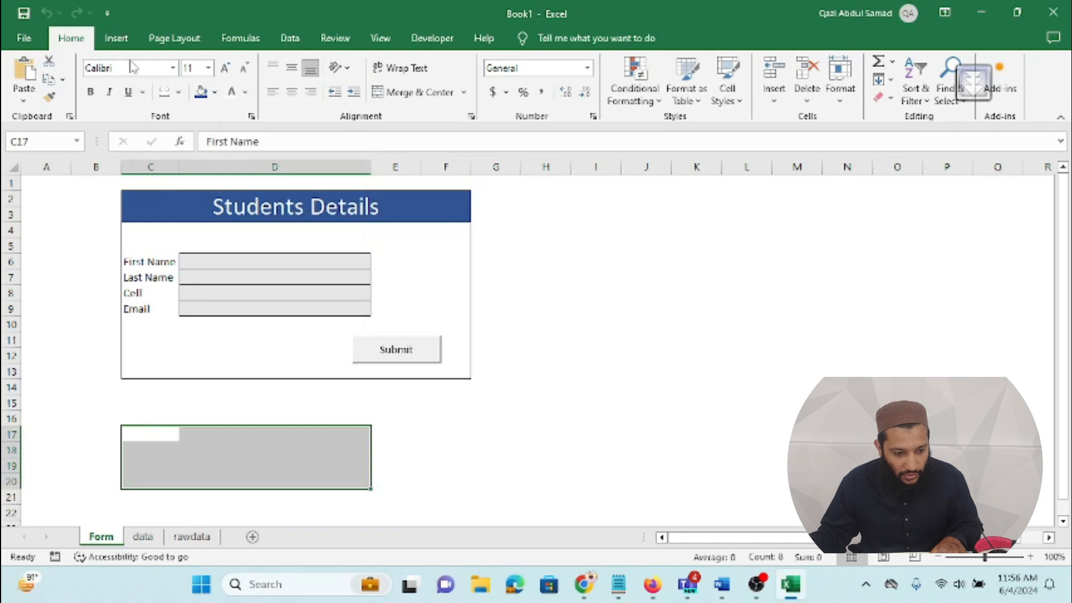
Step: Remove the borders from the preview cells C17:D20
left_click(179, 93)
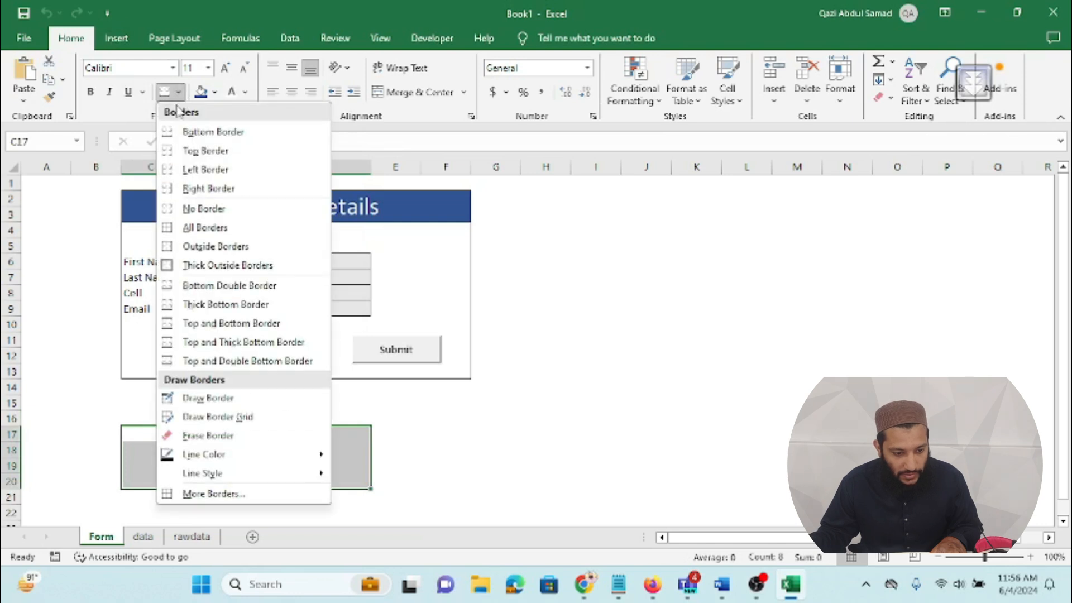
left_click(191, 224)
left_click(64, 435)
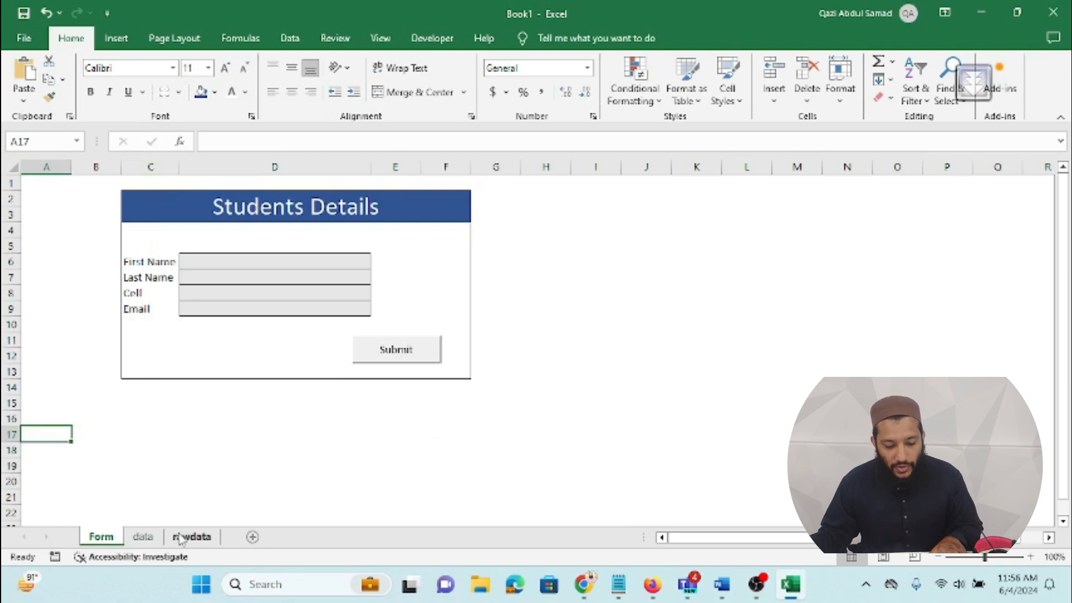
left_click(252, 261)
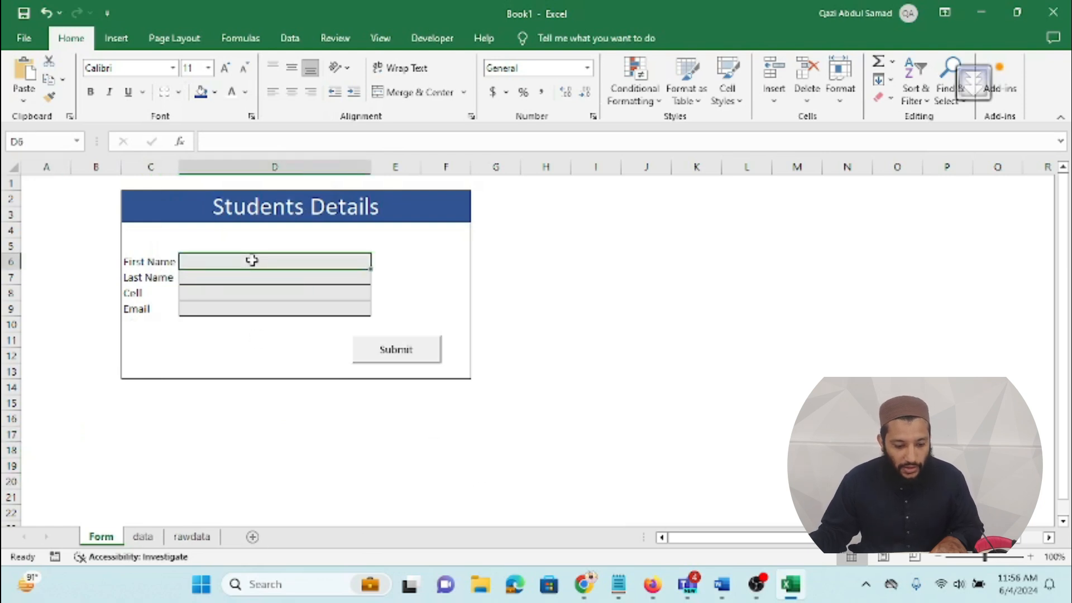
Step: Enter another student's first name, last name, cell number and e-mail in D6:D9
double_click(251, 260)
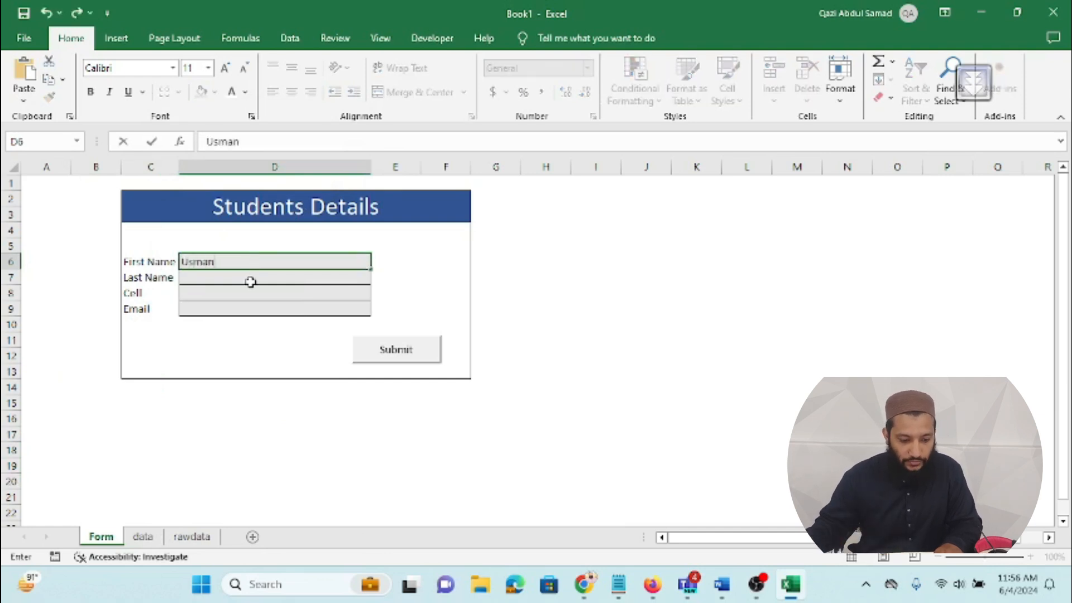
left_click(251, 282)
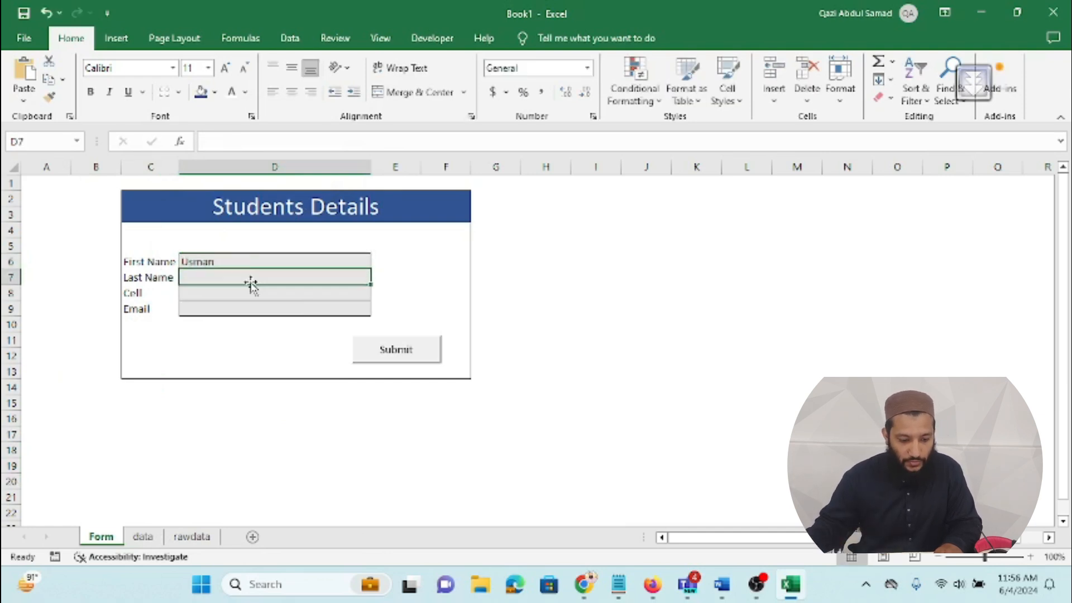
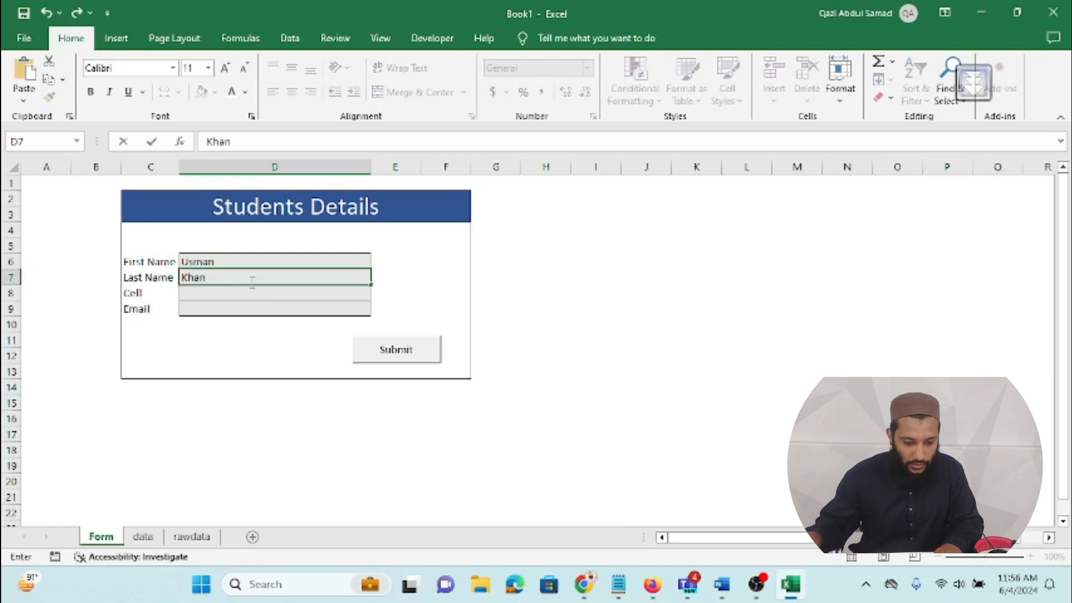
left_click(249, 289)
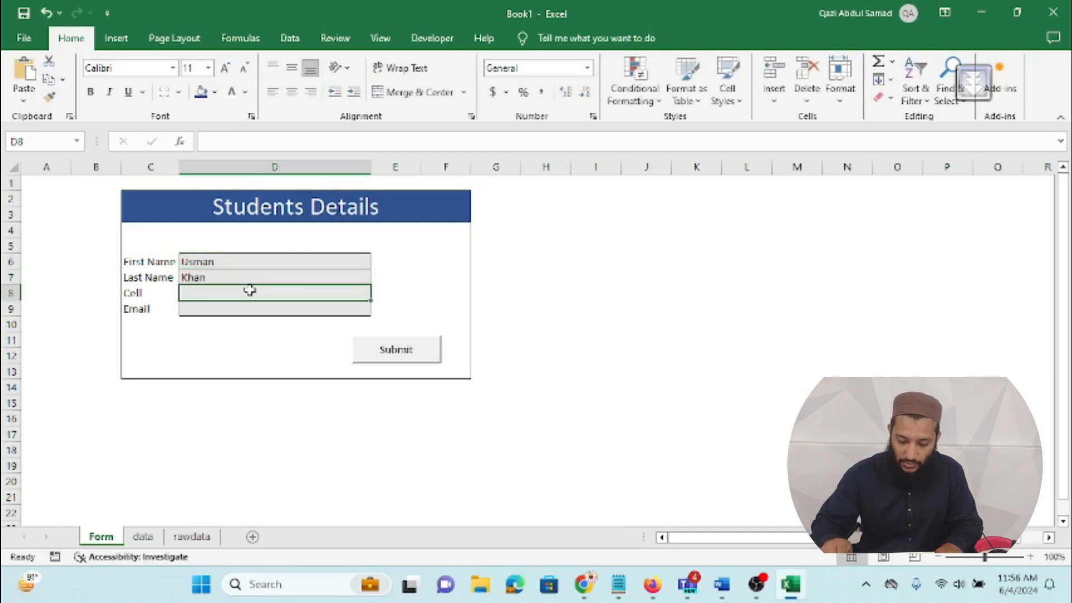
type("1234")
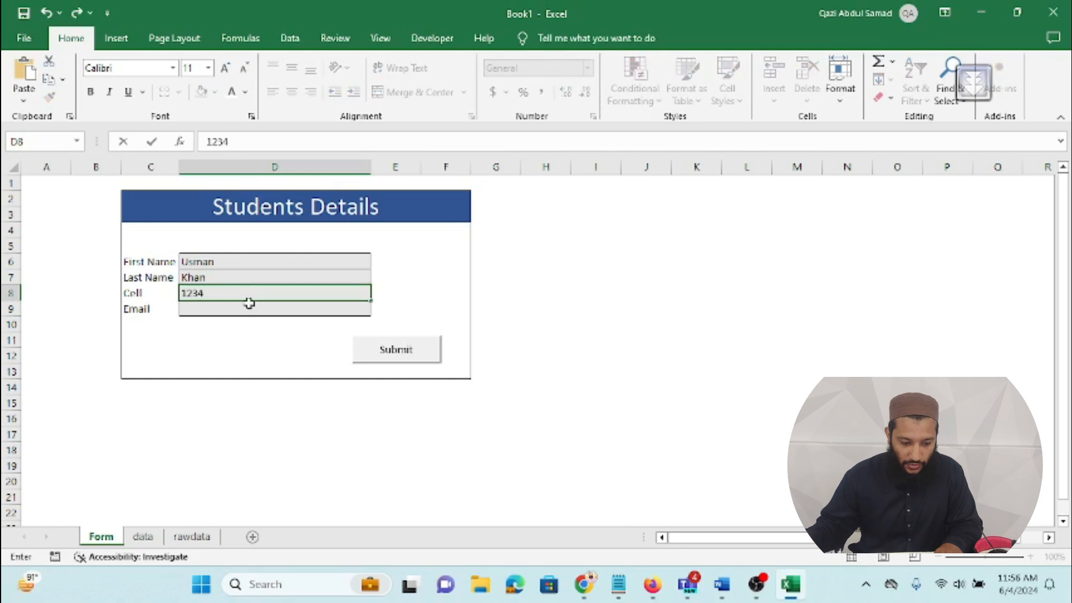
left_click(244, 312)
type("A")
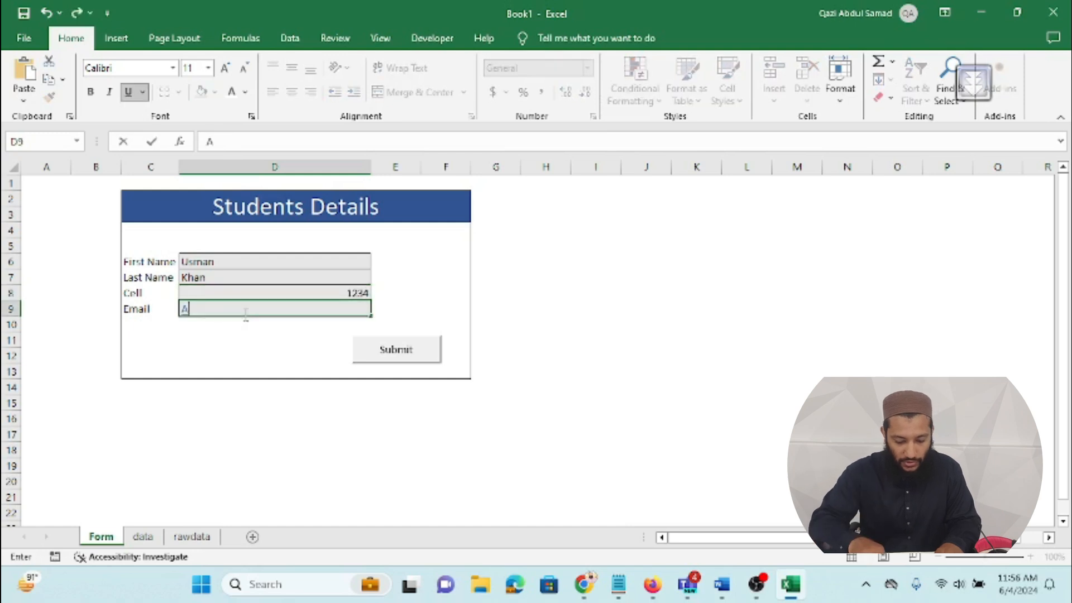
type("@b.com")
Step: Submit the new student, verify the top row of the data sheet, then switch to the screen recorder
left_click(372, 349)
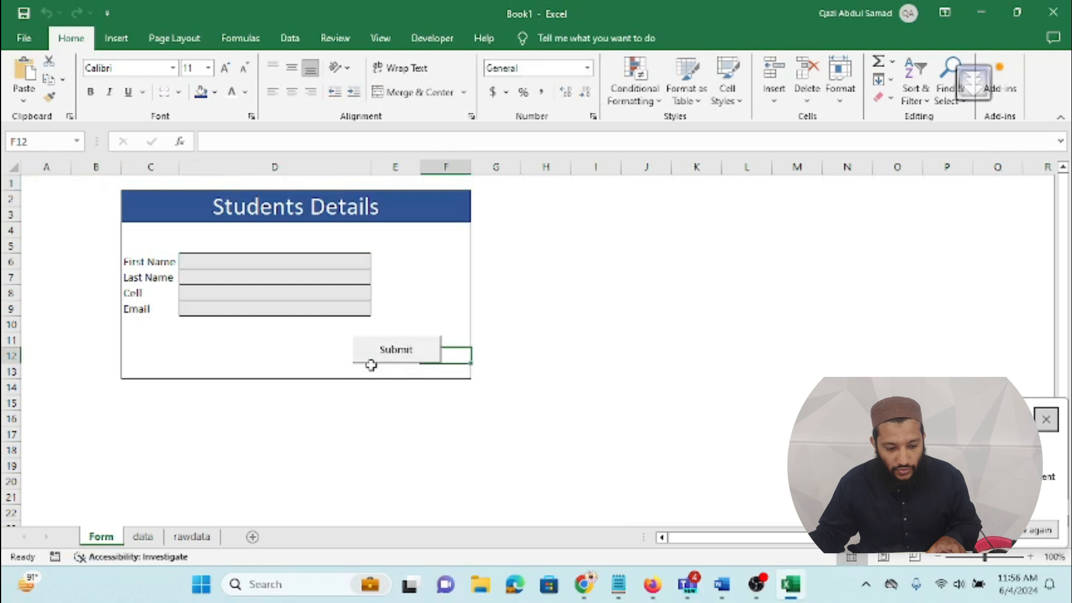
left_click(153, 540)
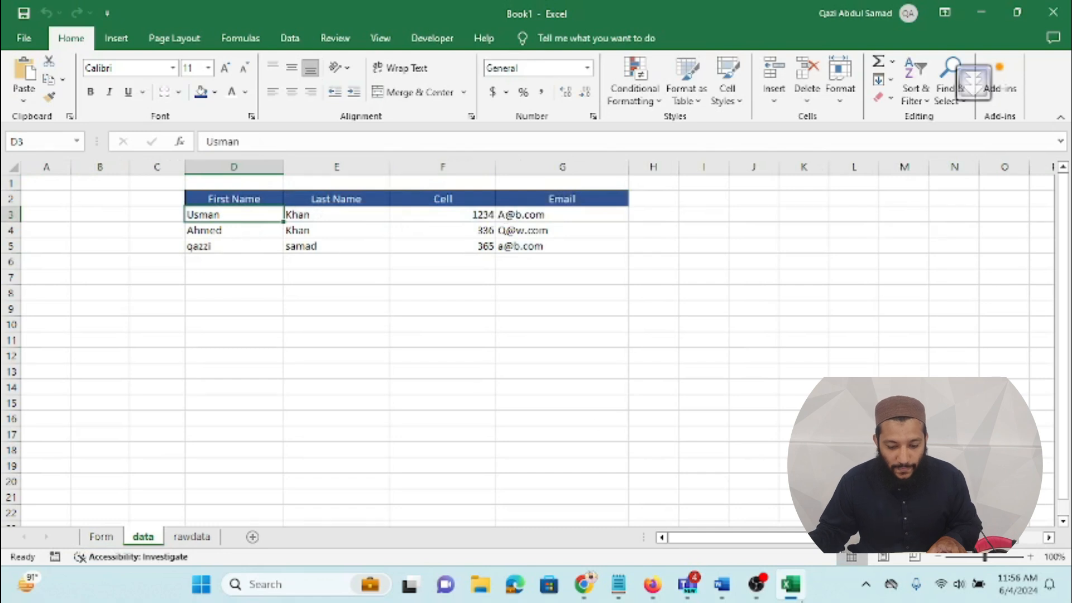
left_click(756, 584)
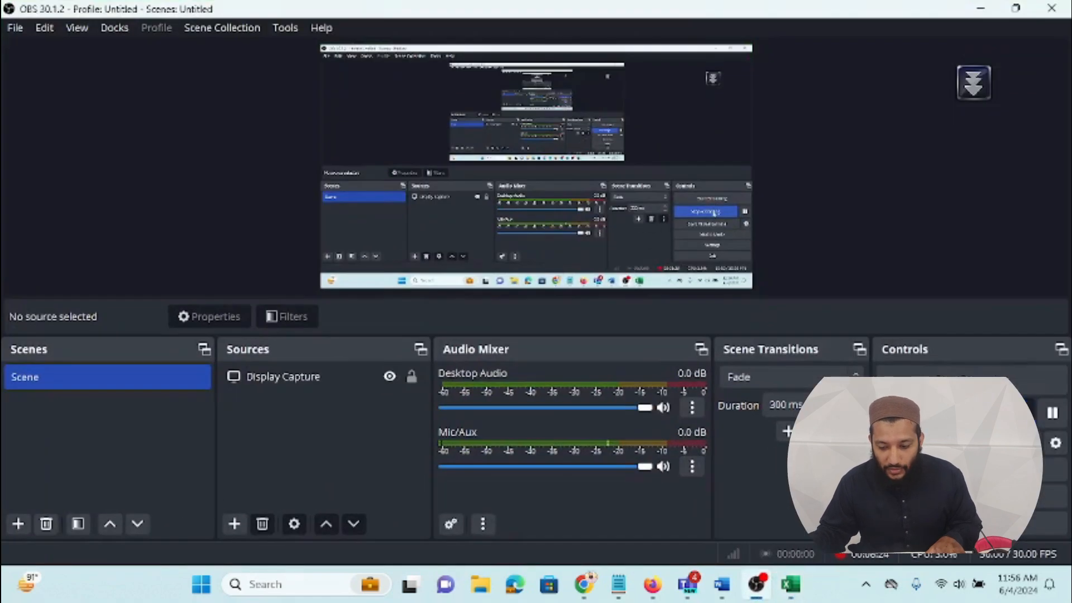